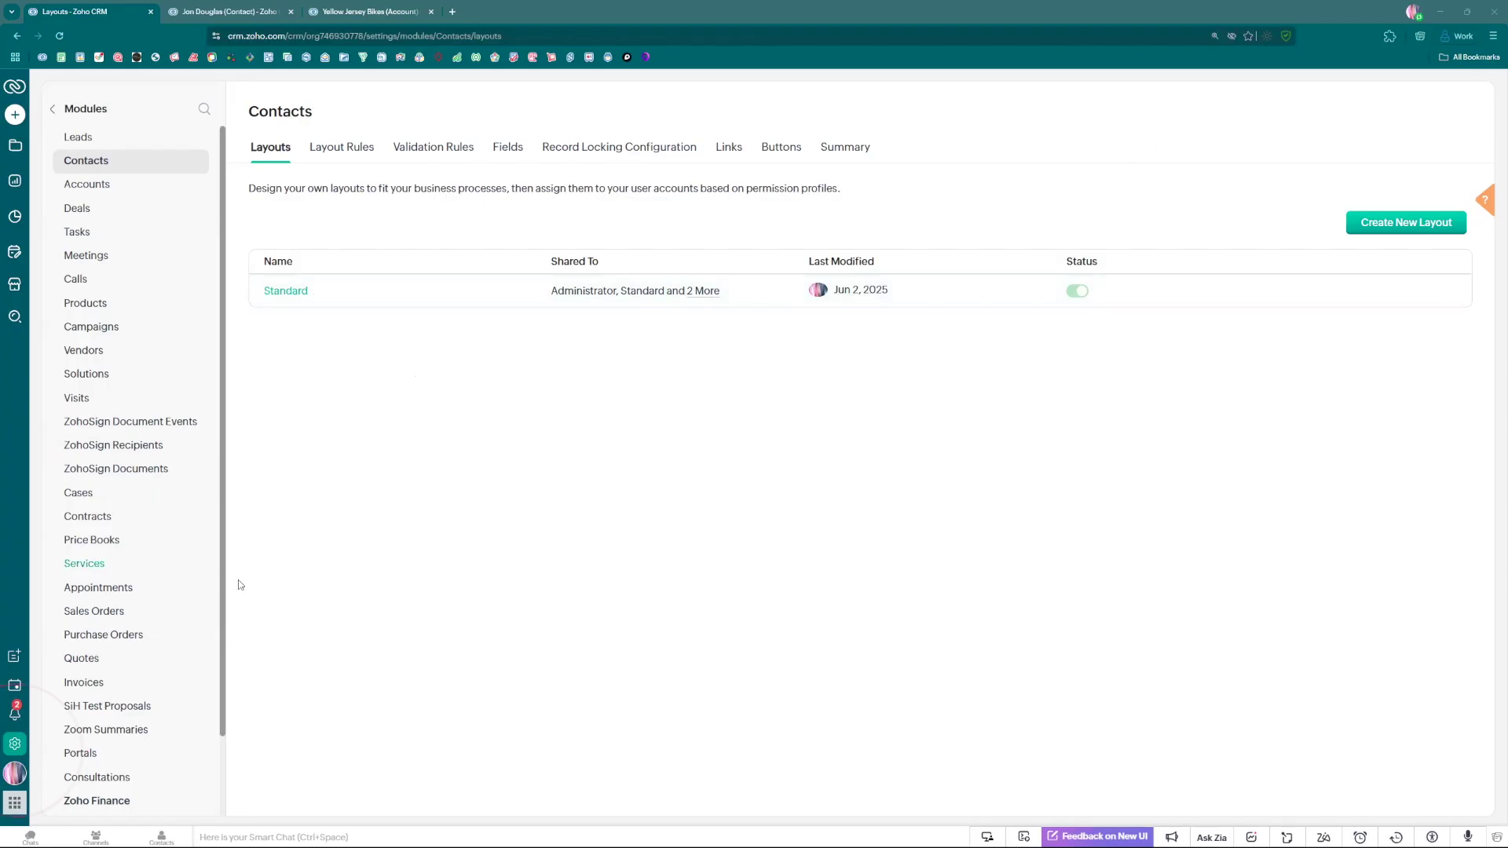
Step: Open the Standard layout of the Contacts module for editing from the modules and fields setup
click(14, 748)
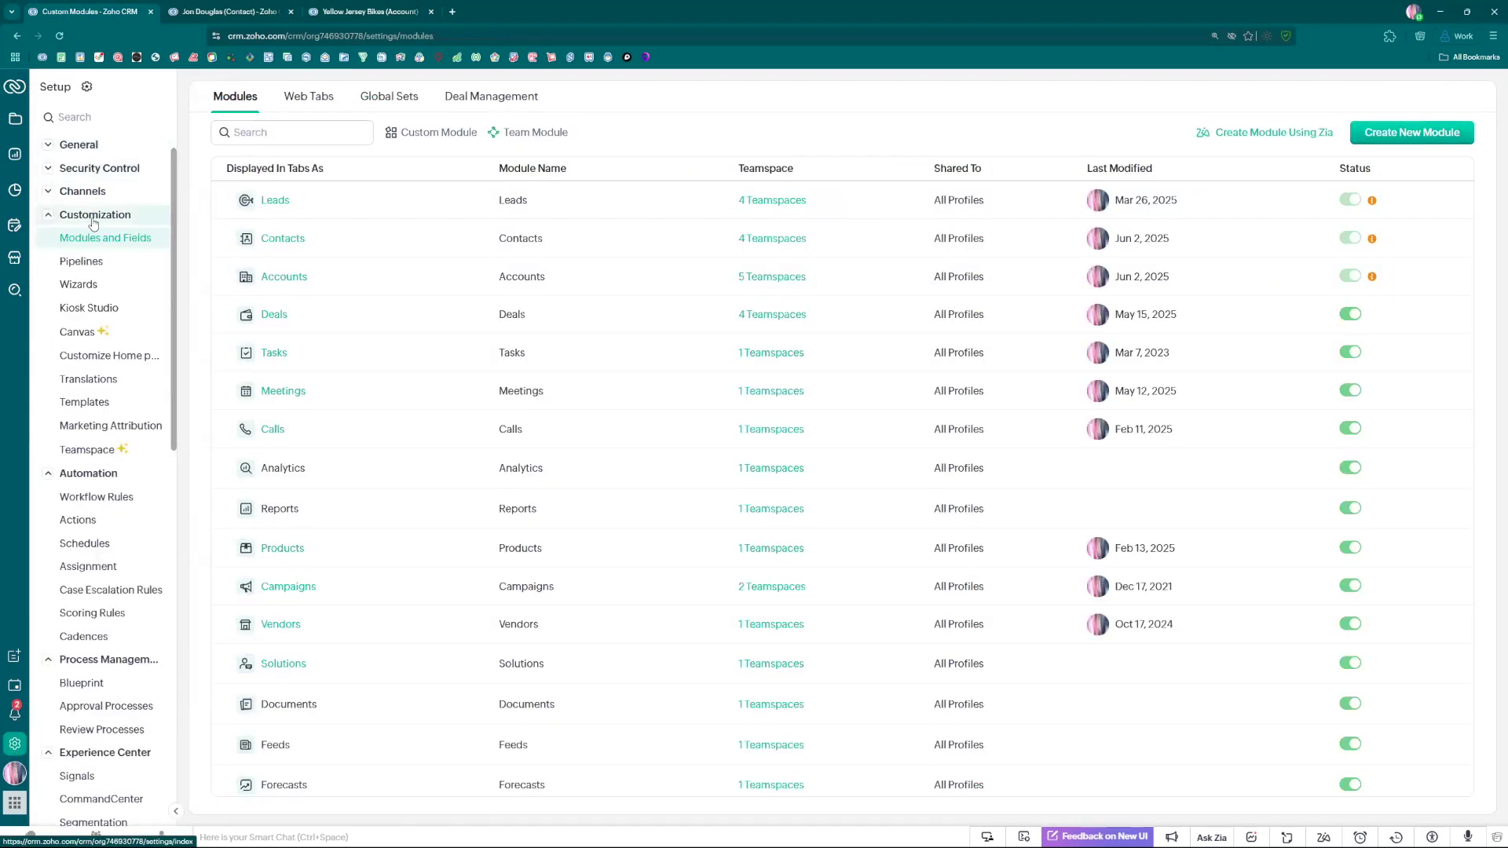
click(279, 239)
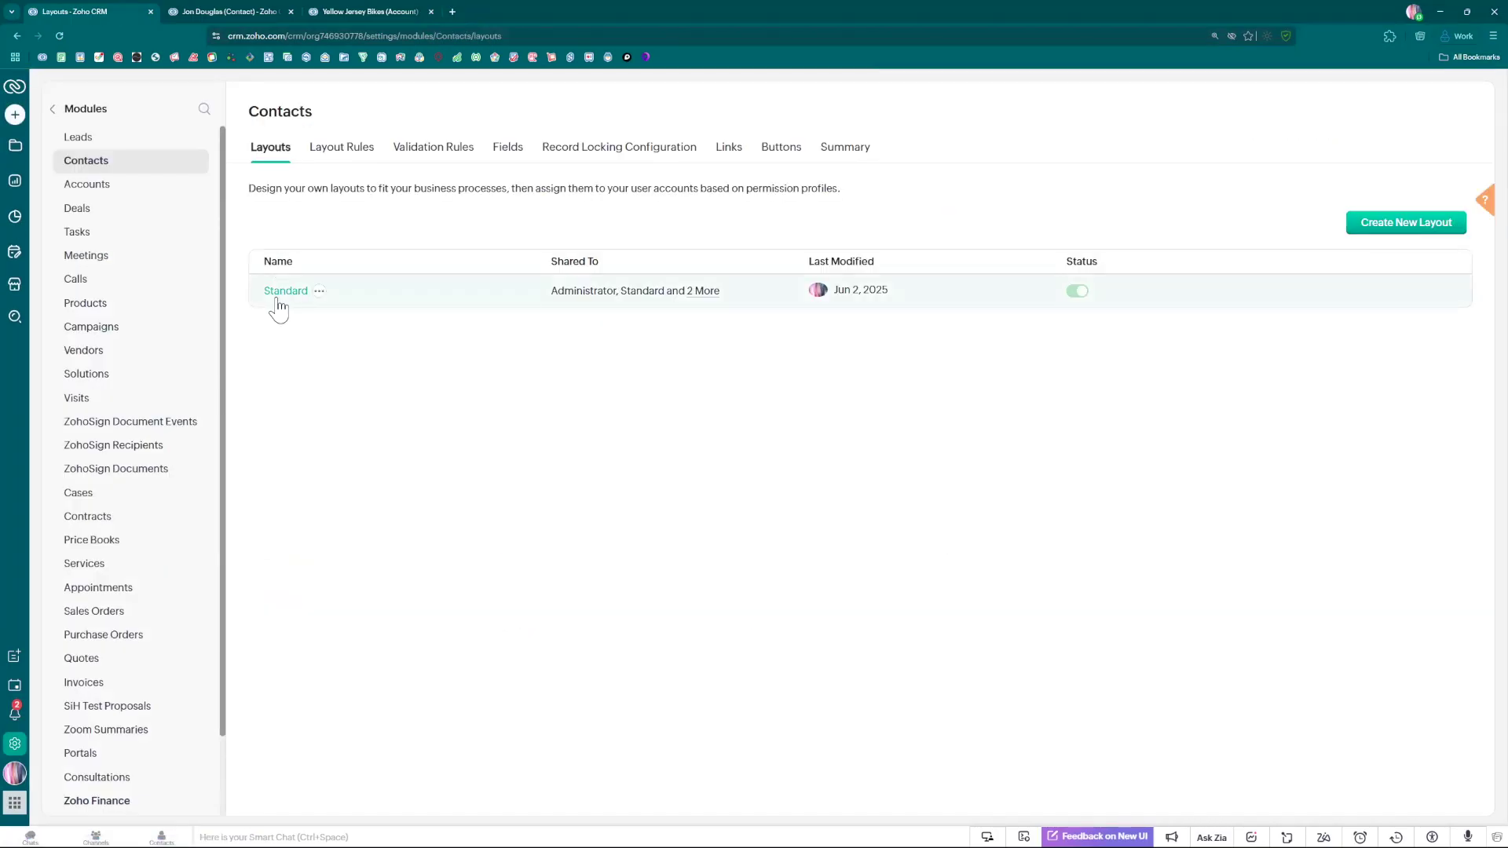
click(281, 293)
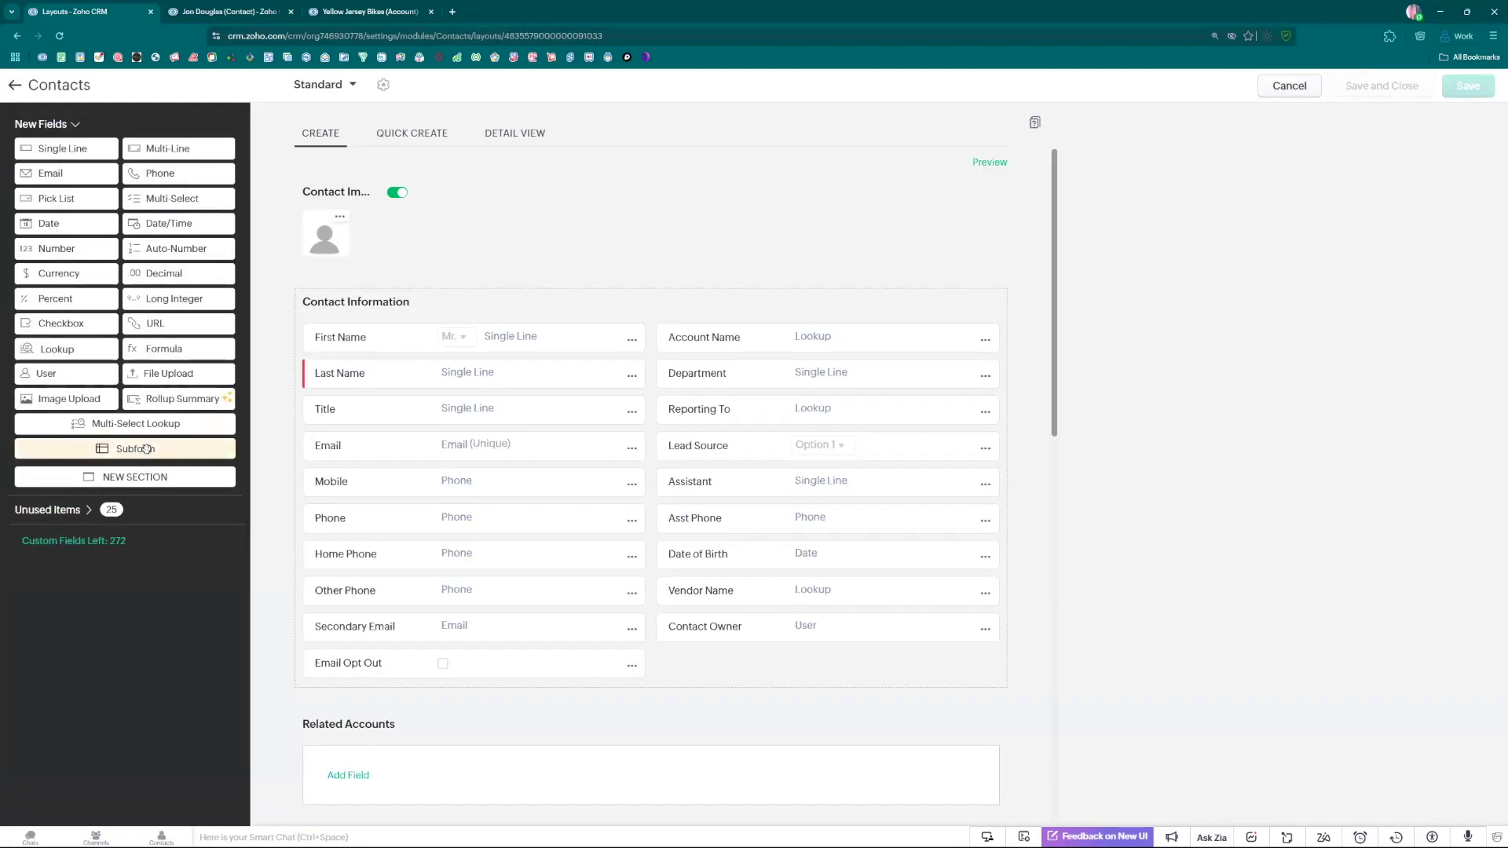
drag(122, 449, 102, 509)
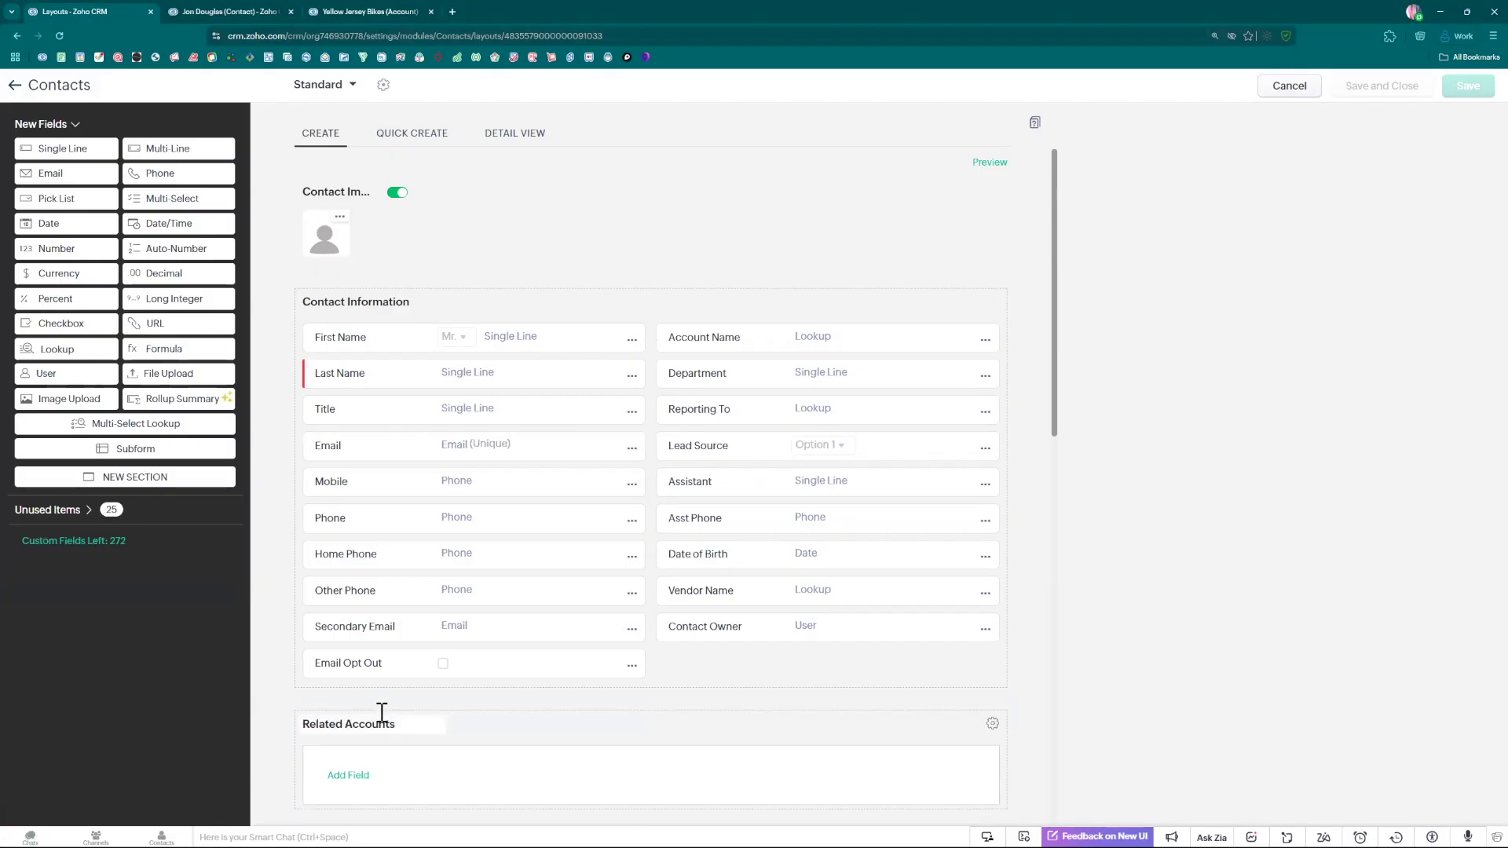
scroll(379, 718, down, 2)
scroll(395, 562, up, 1)
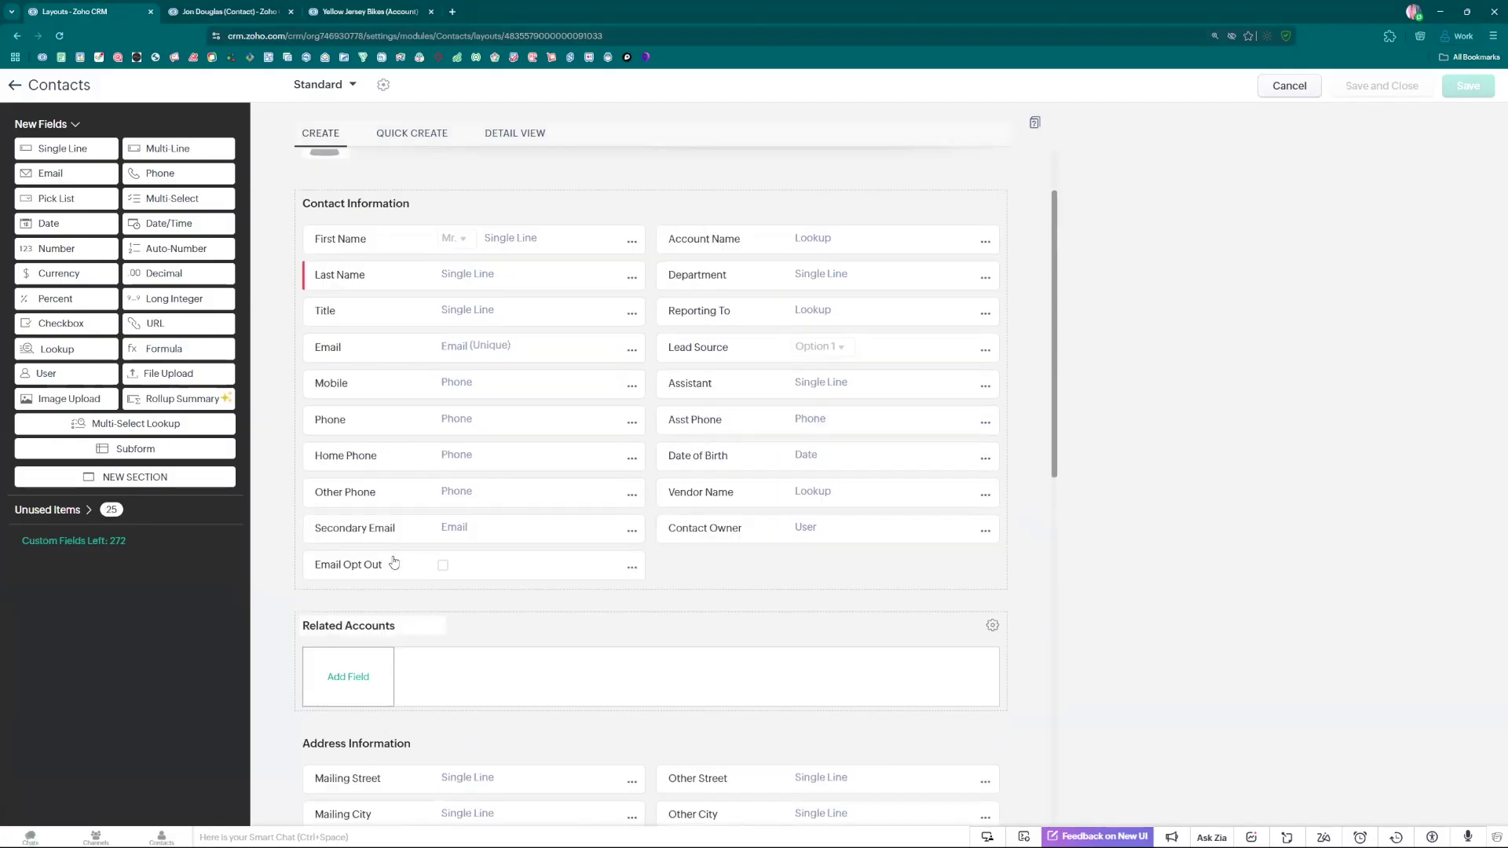
scroll(384, 589, up, 1)
scroll(396, 707, down, 1)
scroll(398, 709, up, 1)
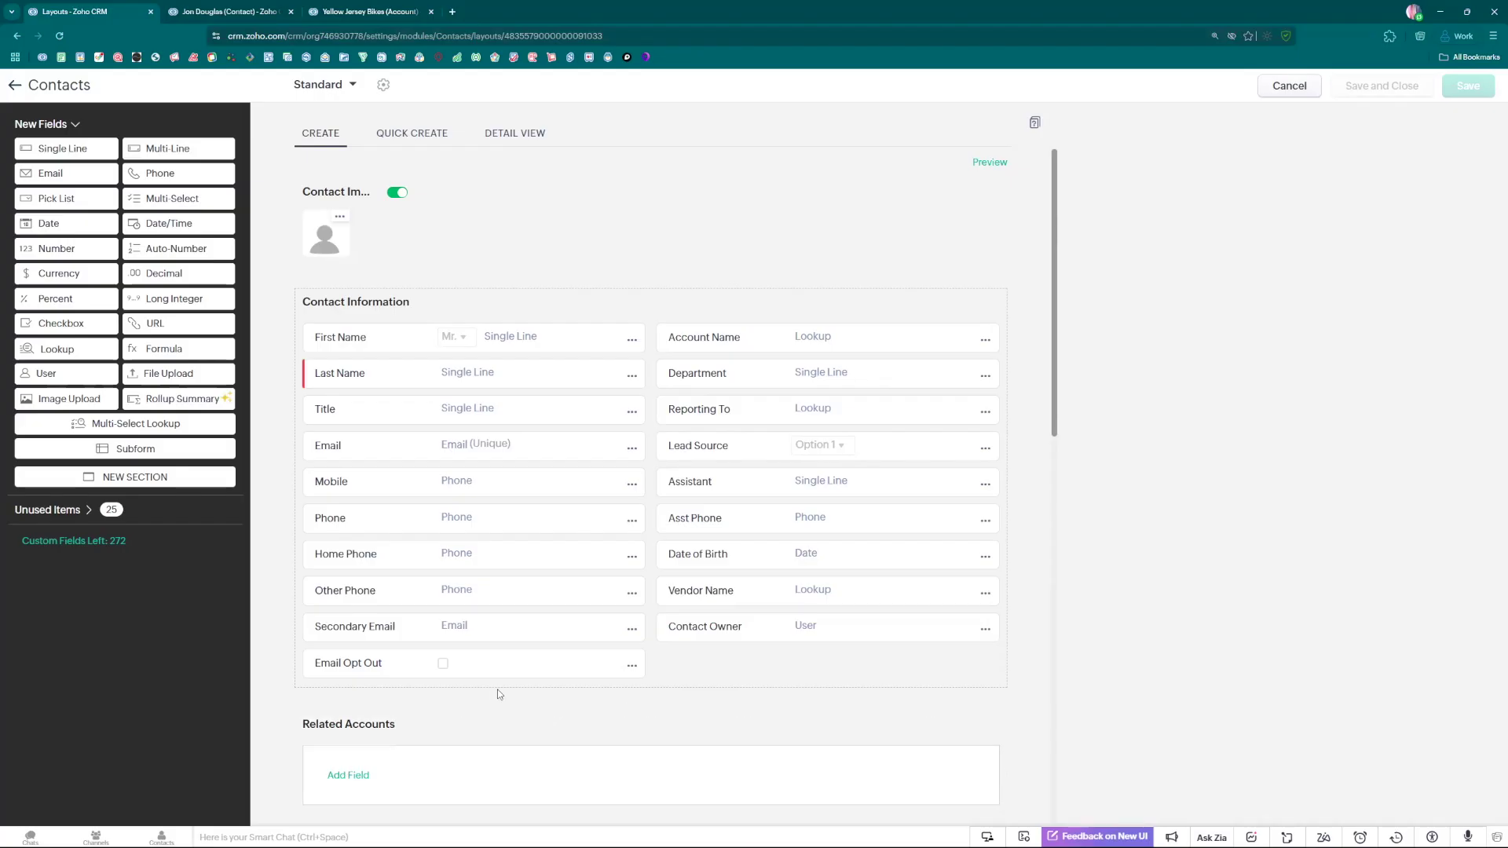
Step: Add a lookup field labelled "Related Account" to the Related Accounts subform, with Accounts as its lookup module
scroll(438, 727, down, 1)
scroll(437, 727, down, 1)
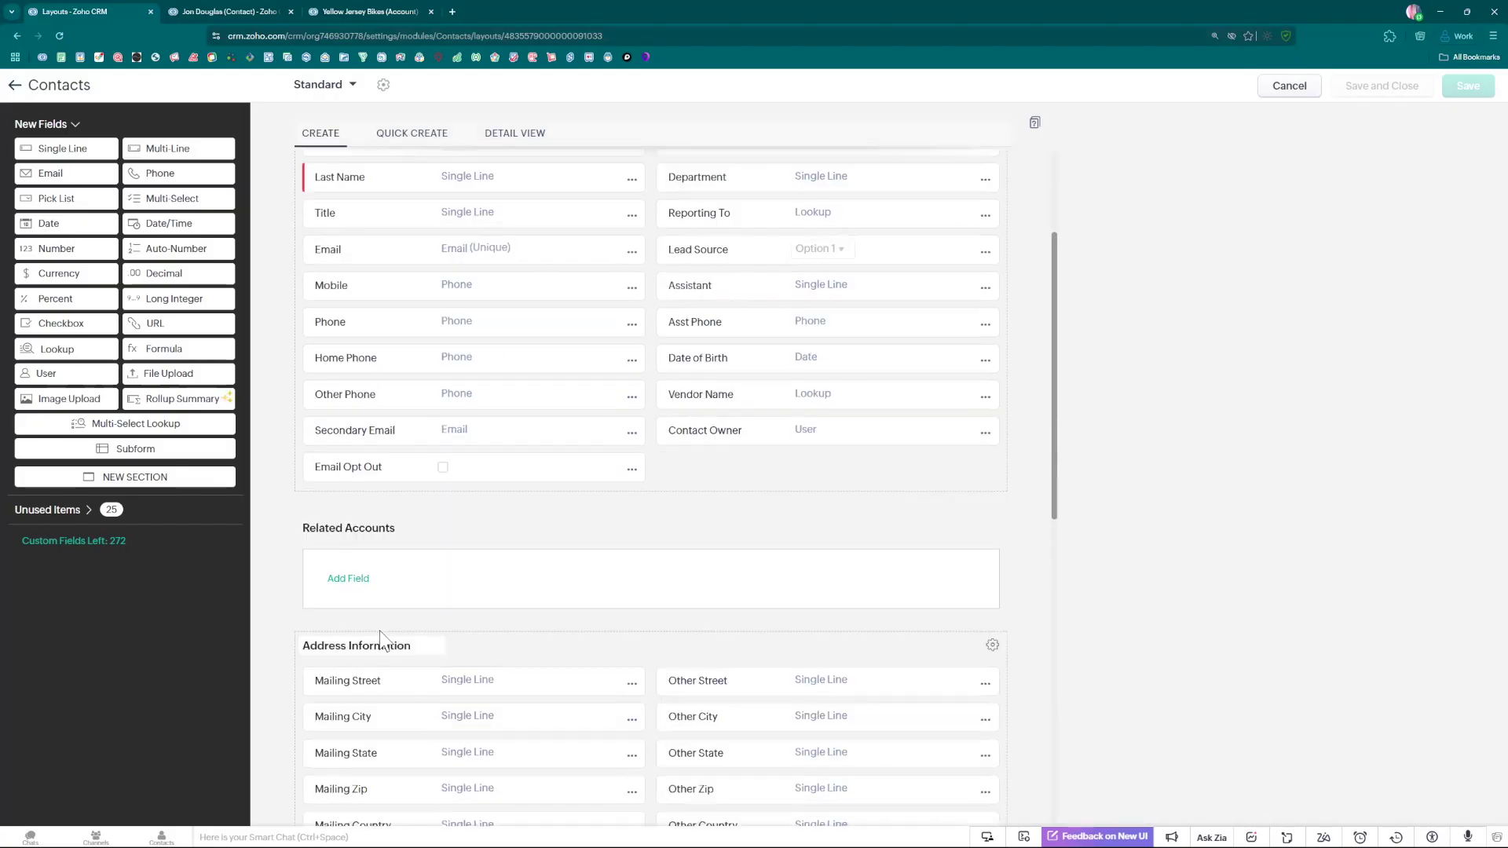
click(351, 581)
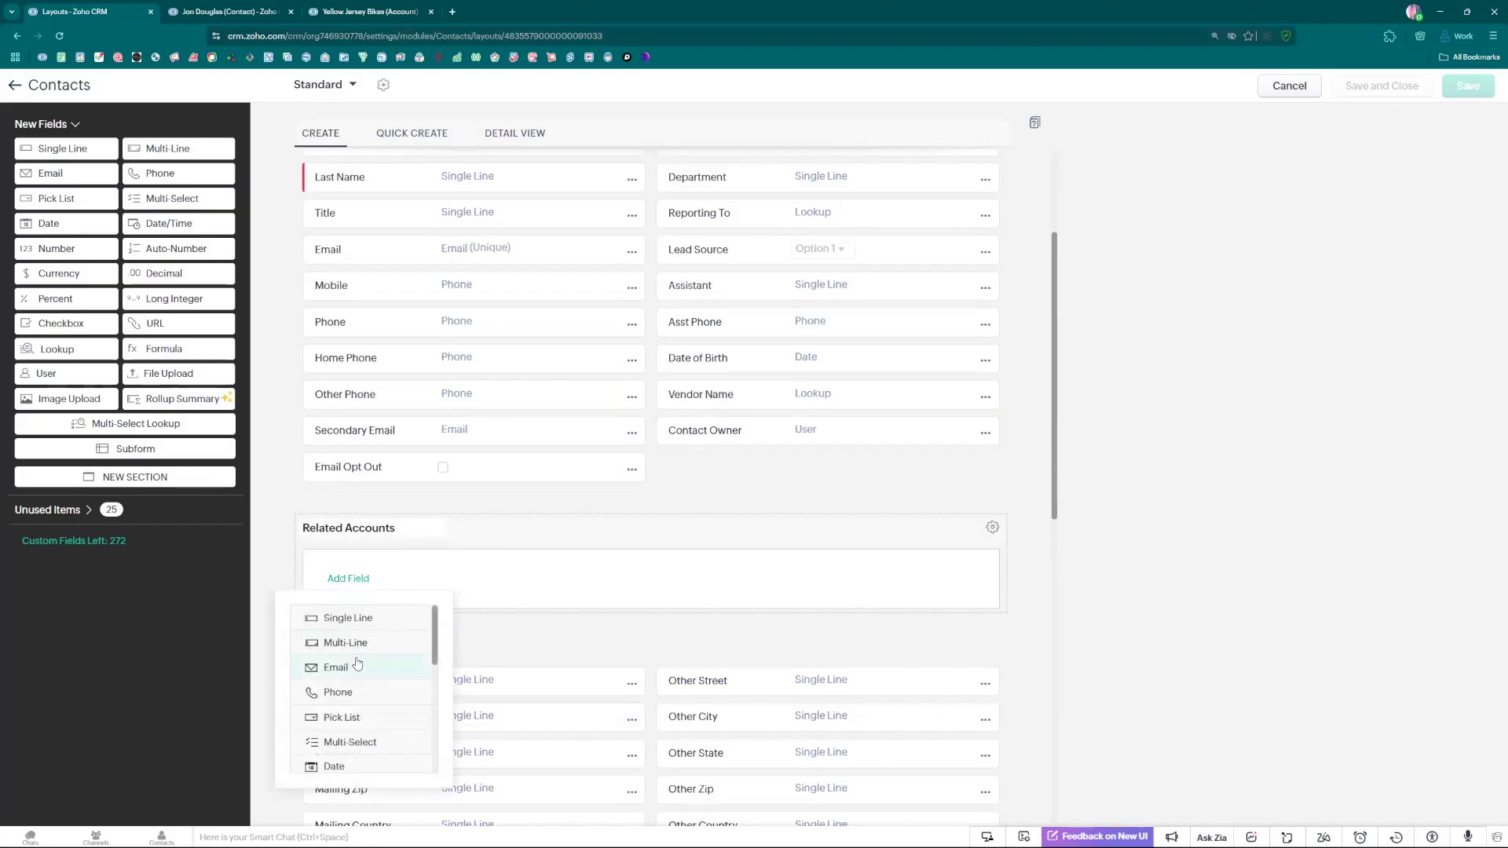
scroll(356, 668, down, 4)
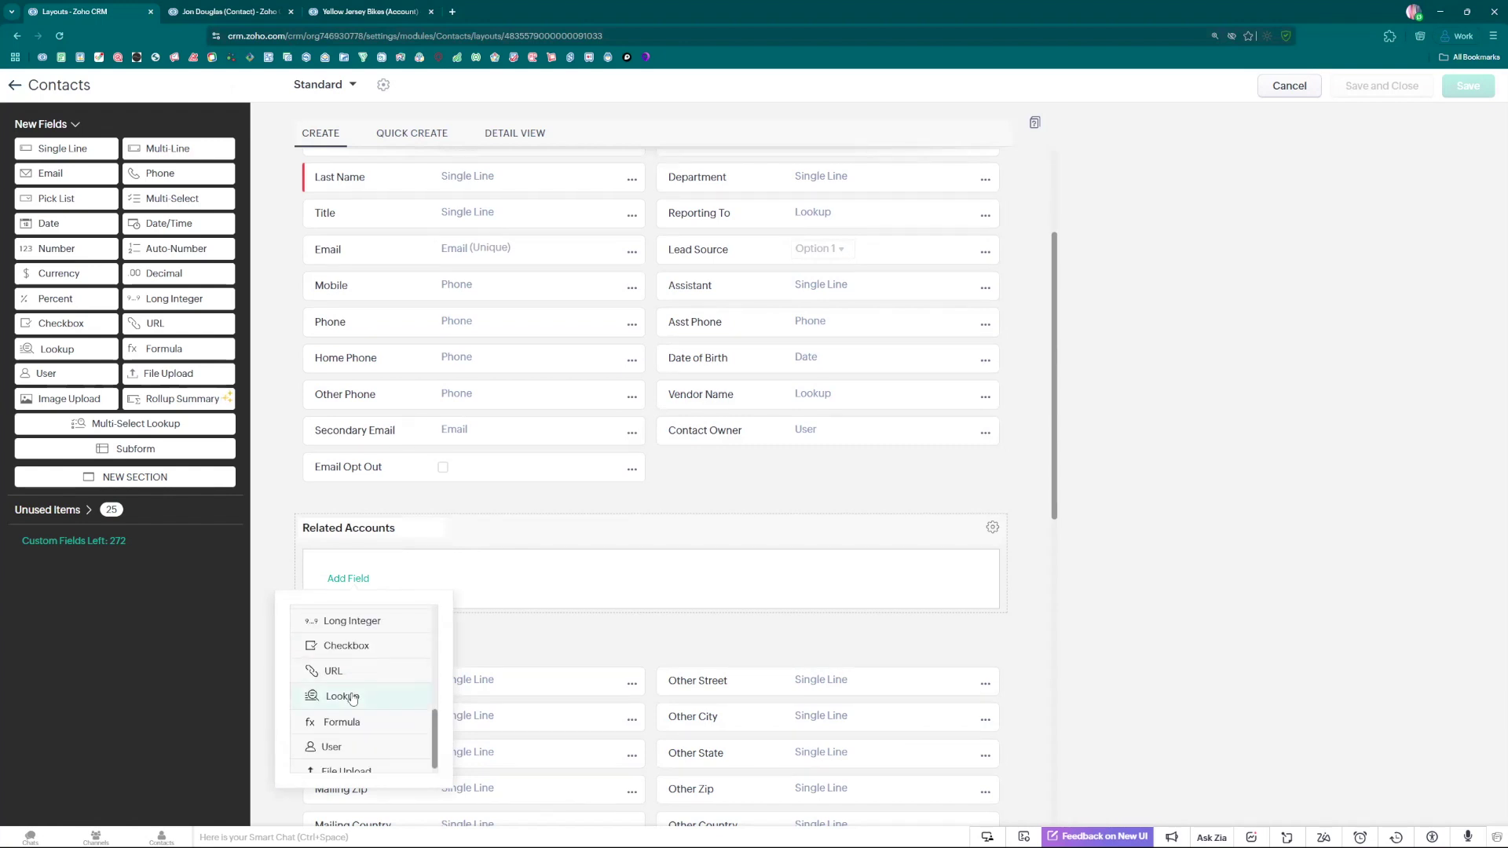
click(351, 696)
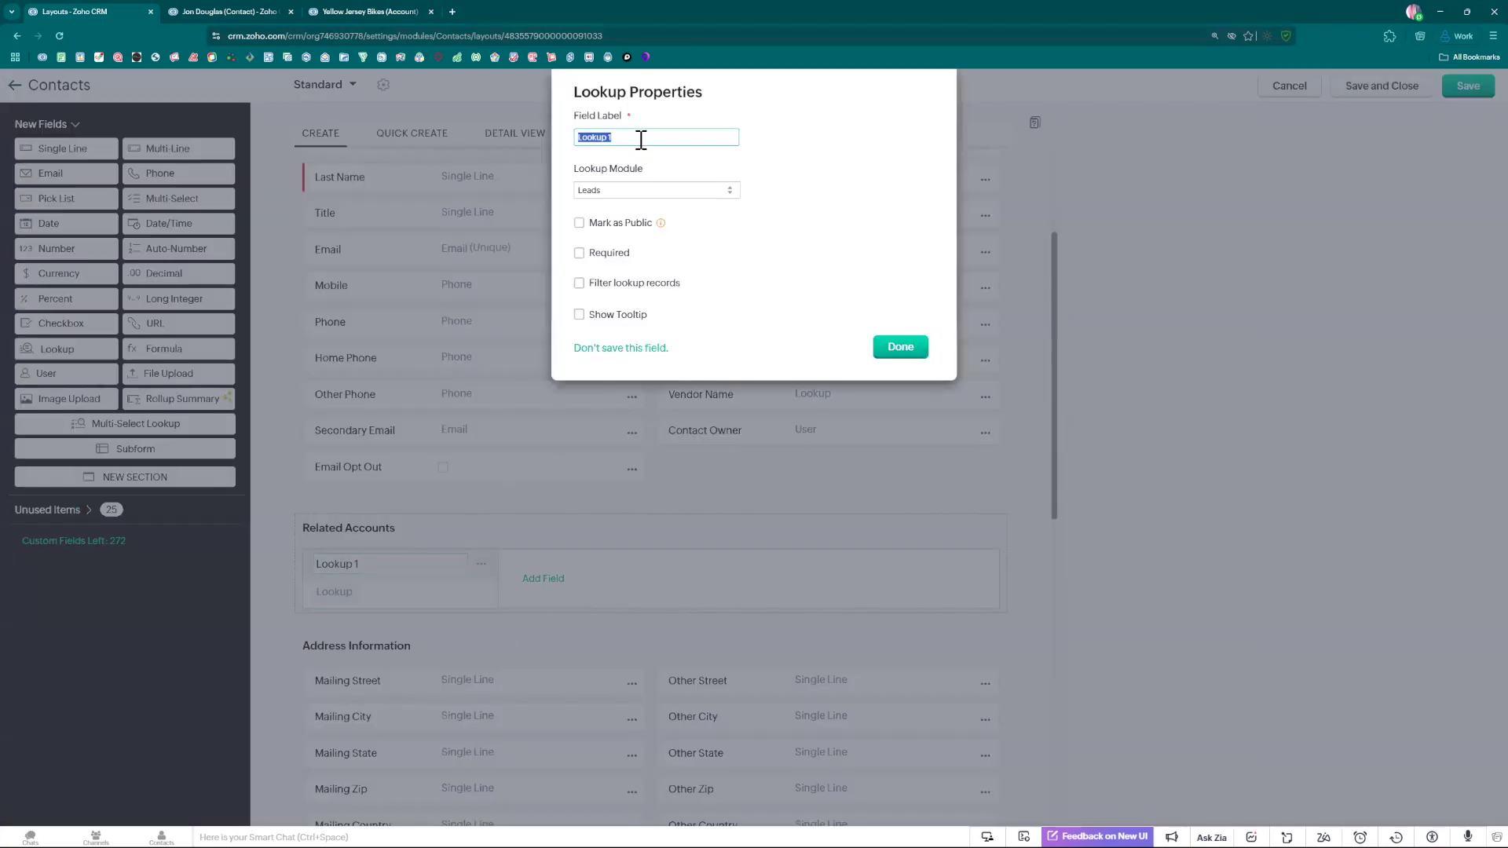
text(Related Account)
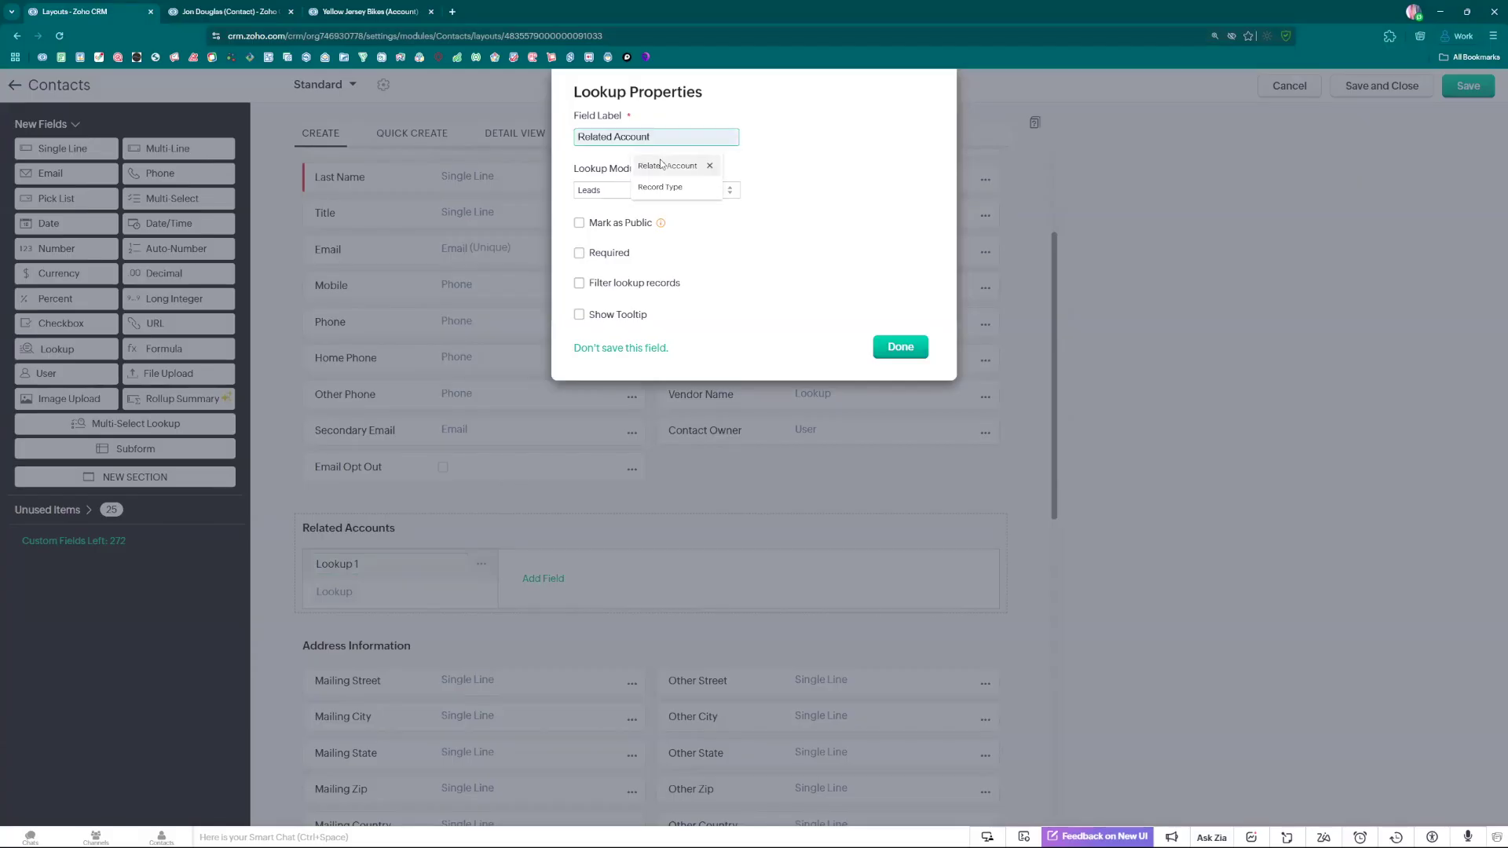
click(667, 166)
click(615, 191)
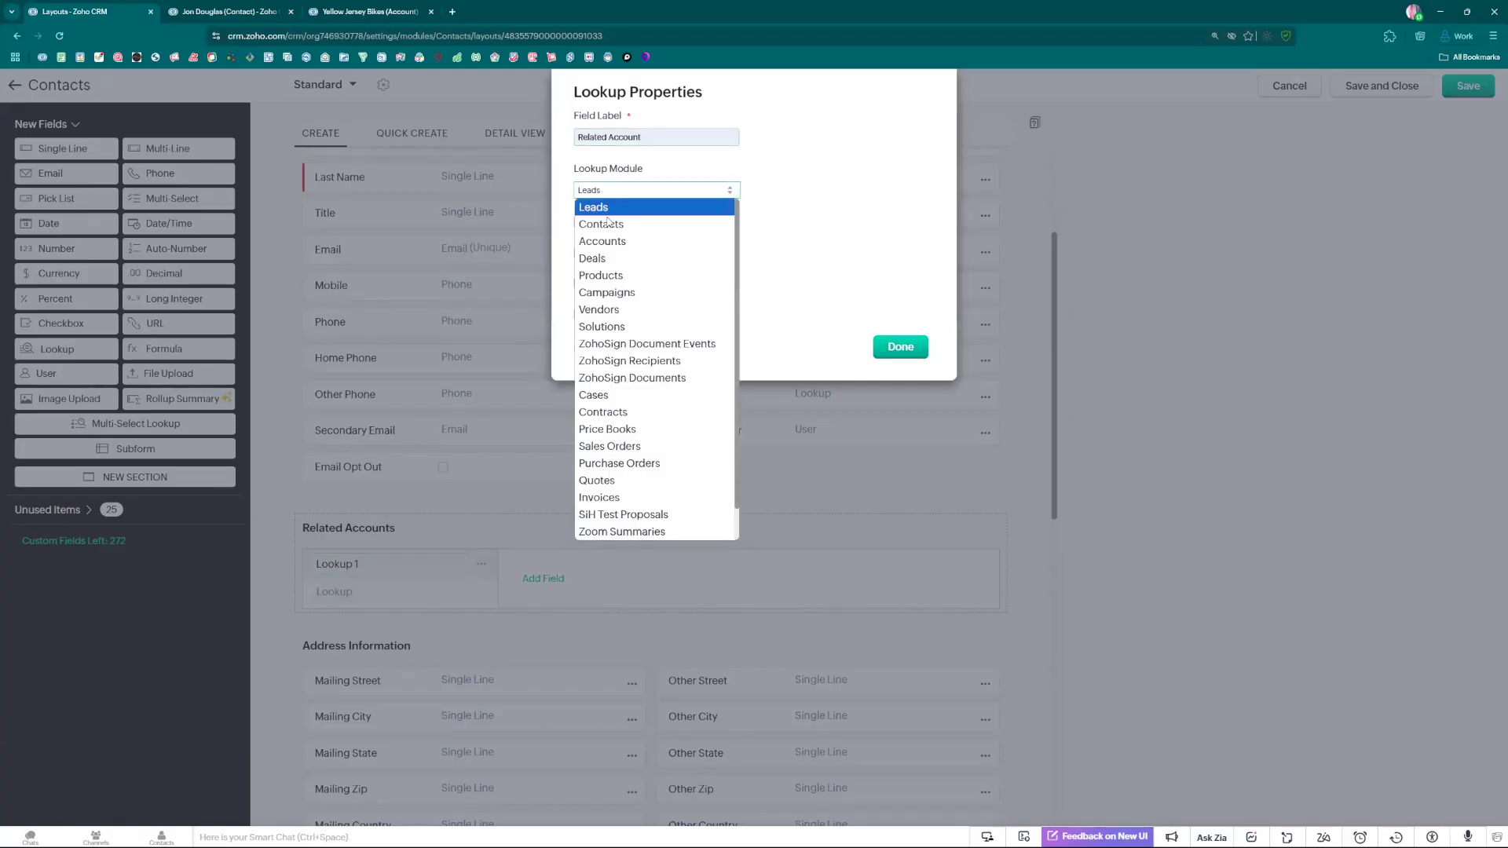
click(609, 241)
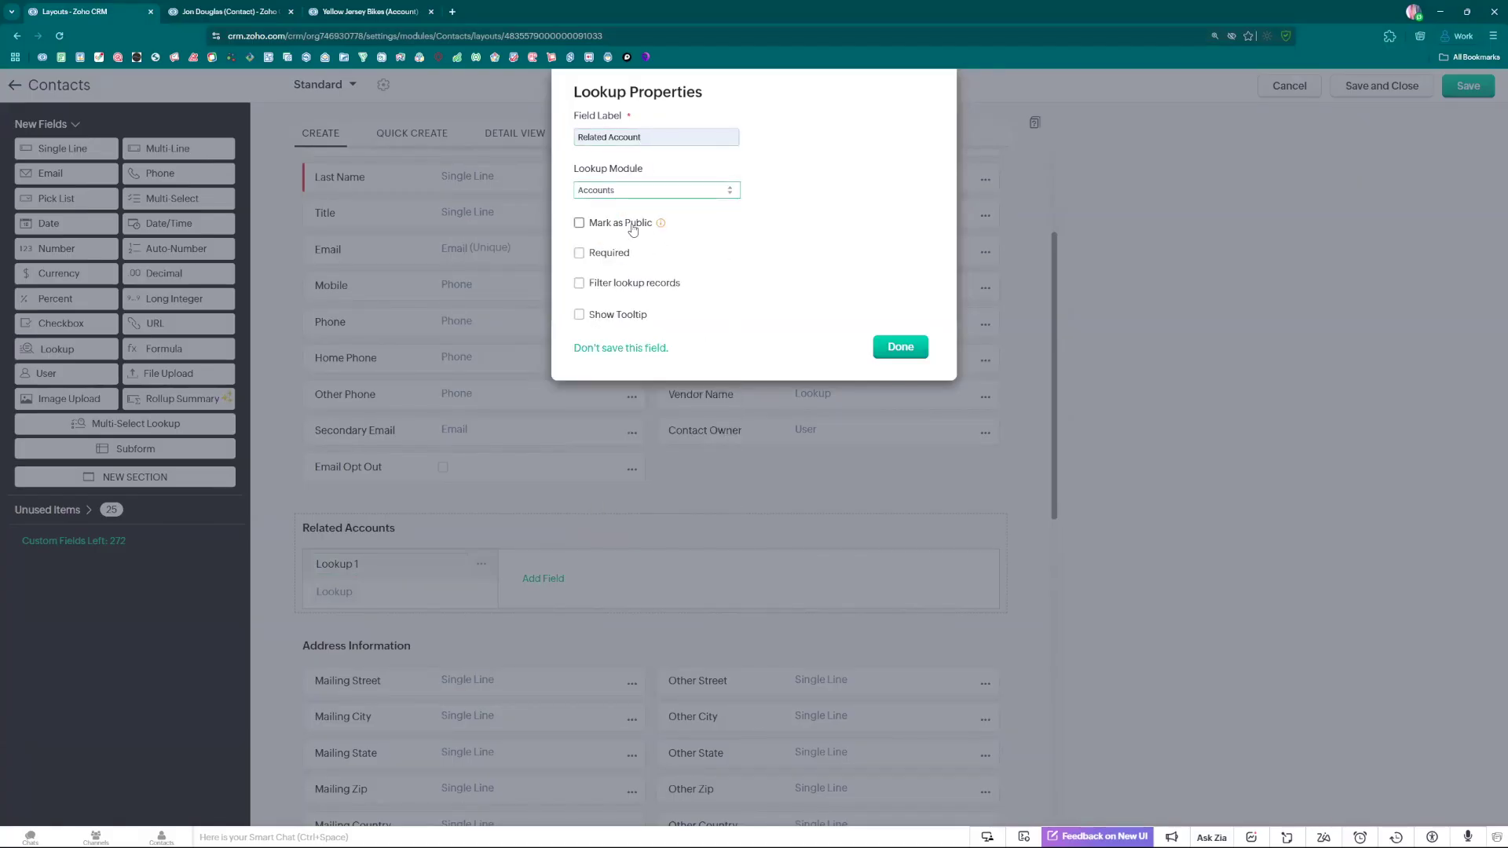
Step: Filter the Related Account lookup to records whose Account Name contains "Jersey" and finish the field's properties
click(579, 284)
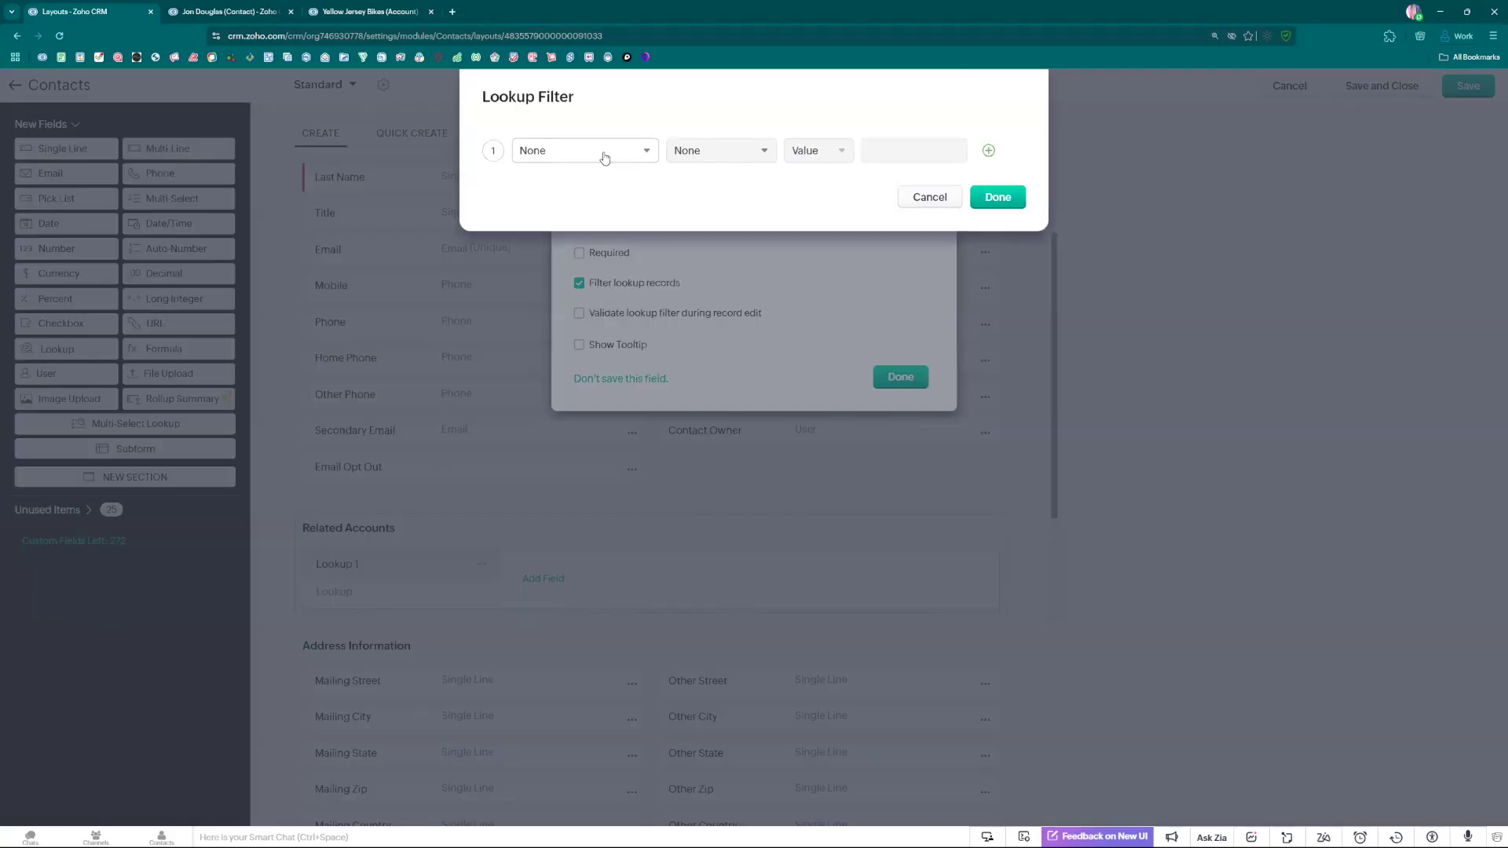
click(604, 158)
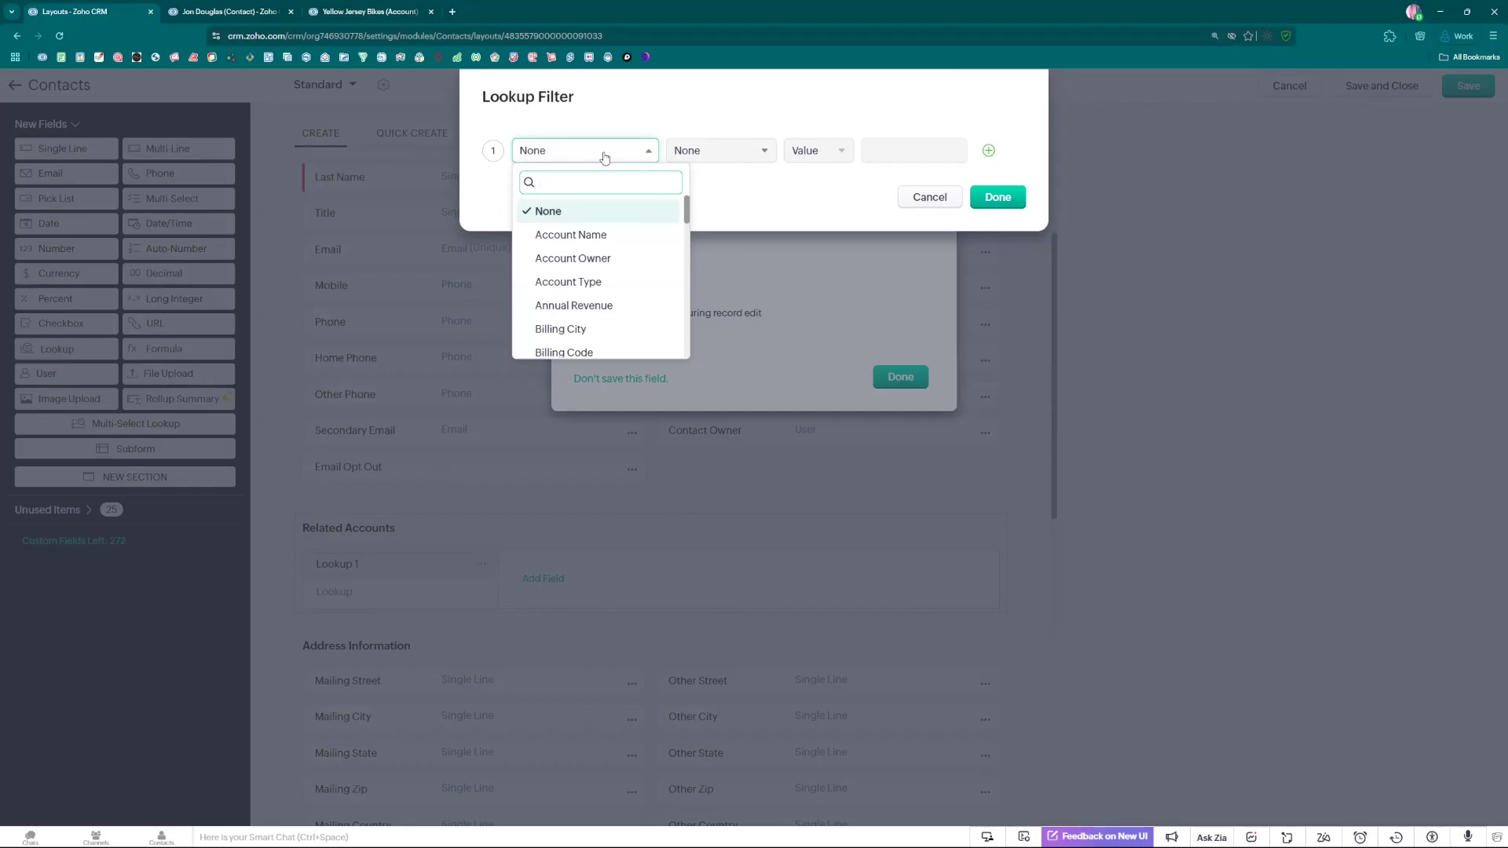
click(593, 235)
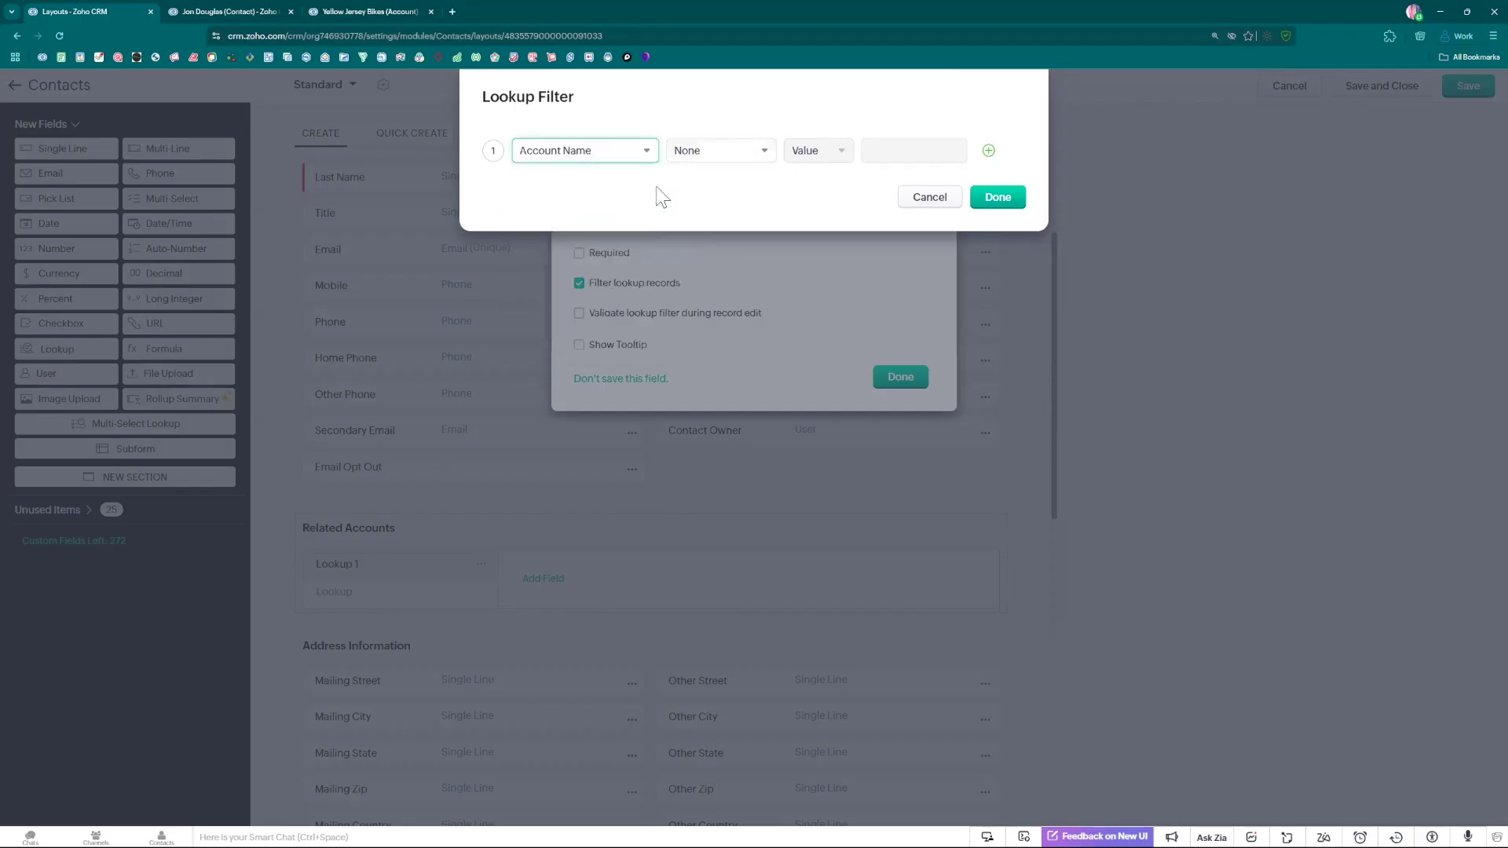
click(691, 157)
click(707, 249)
click(803, 150)
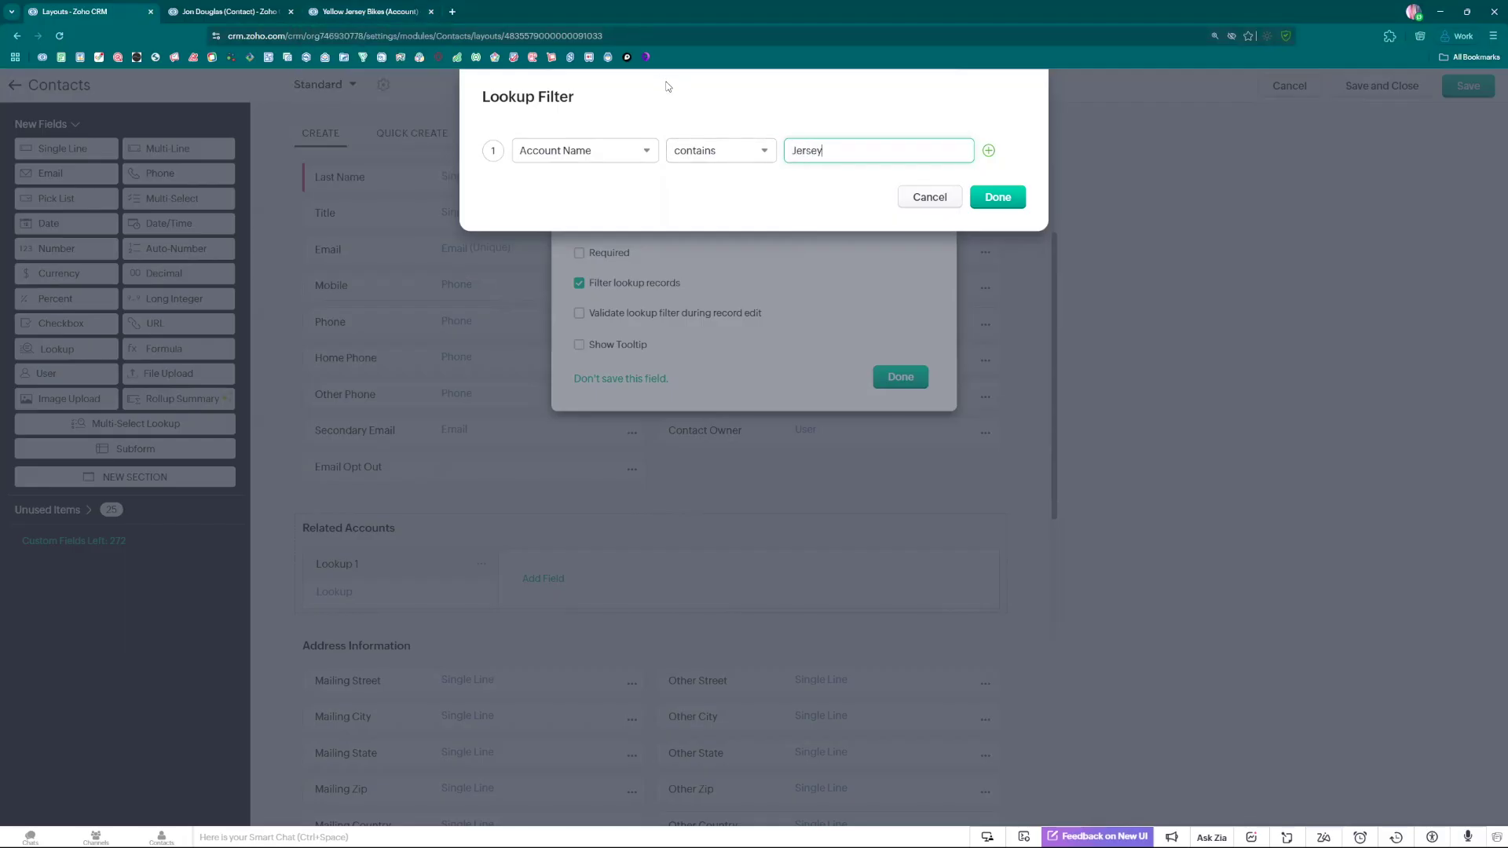
click(988, 152)
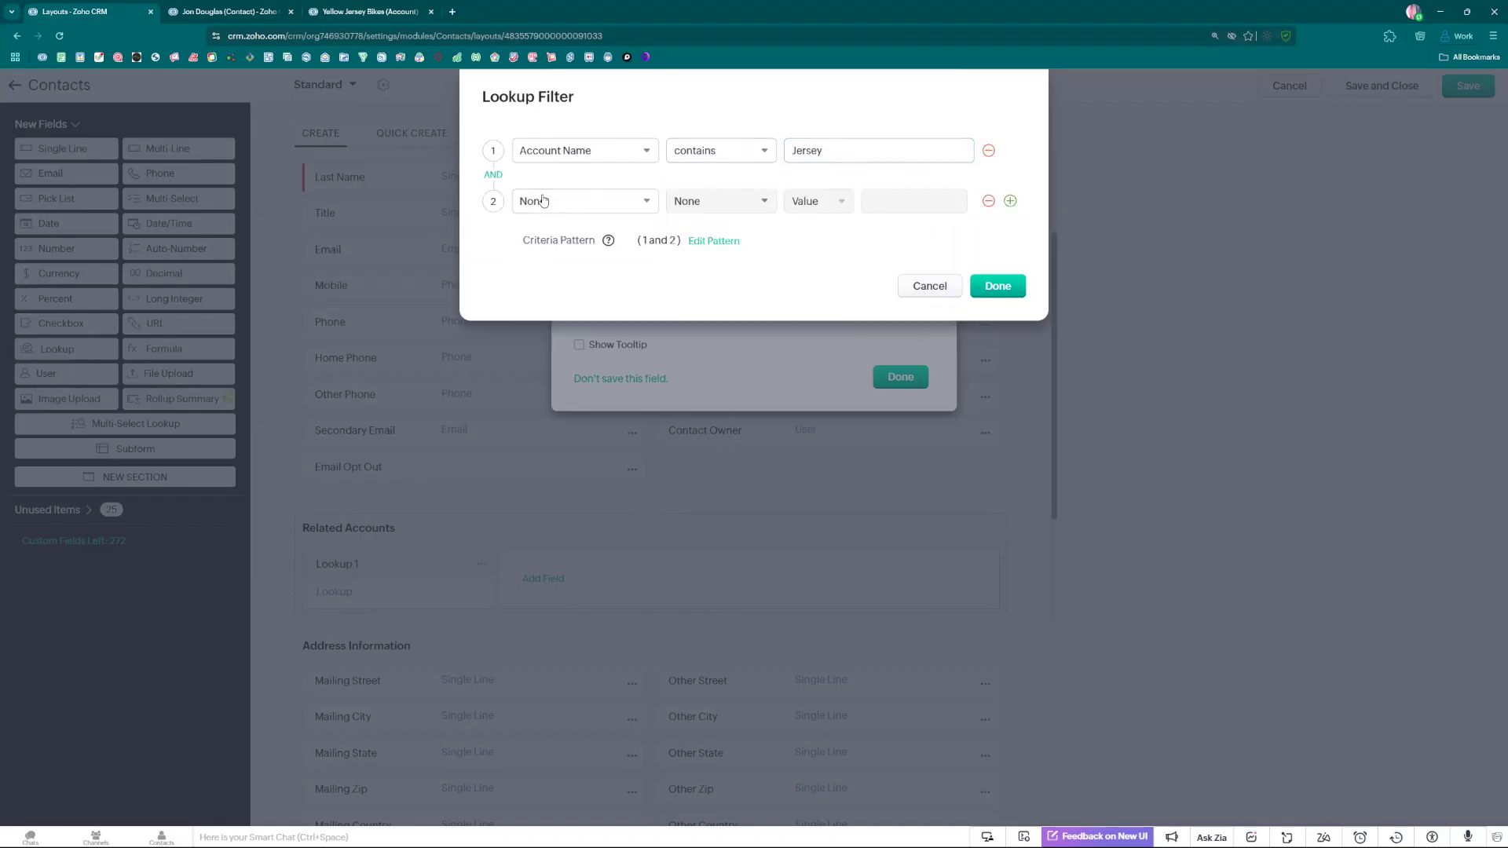
click(987, 202)
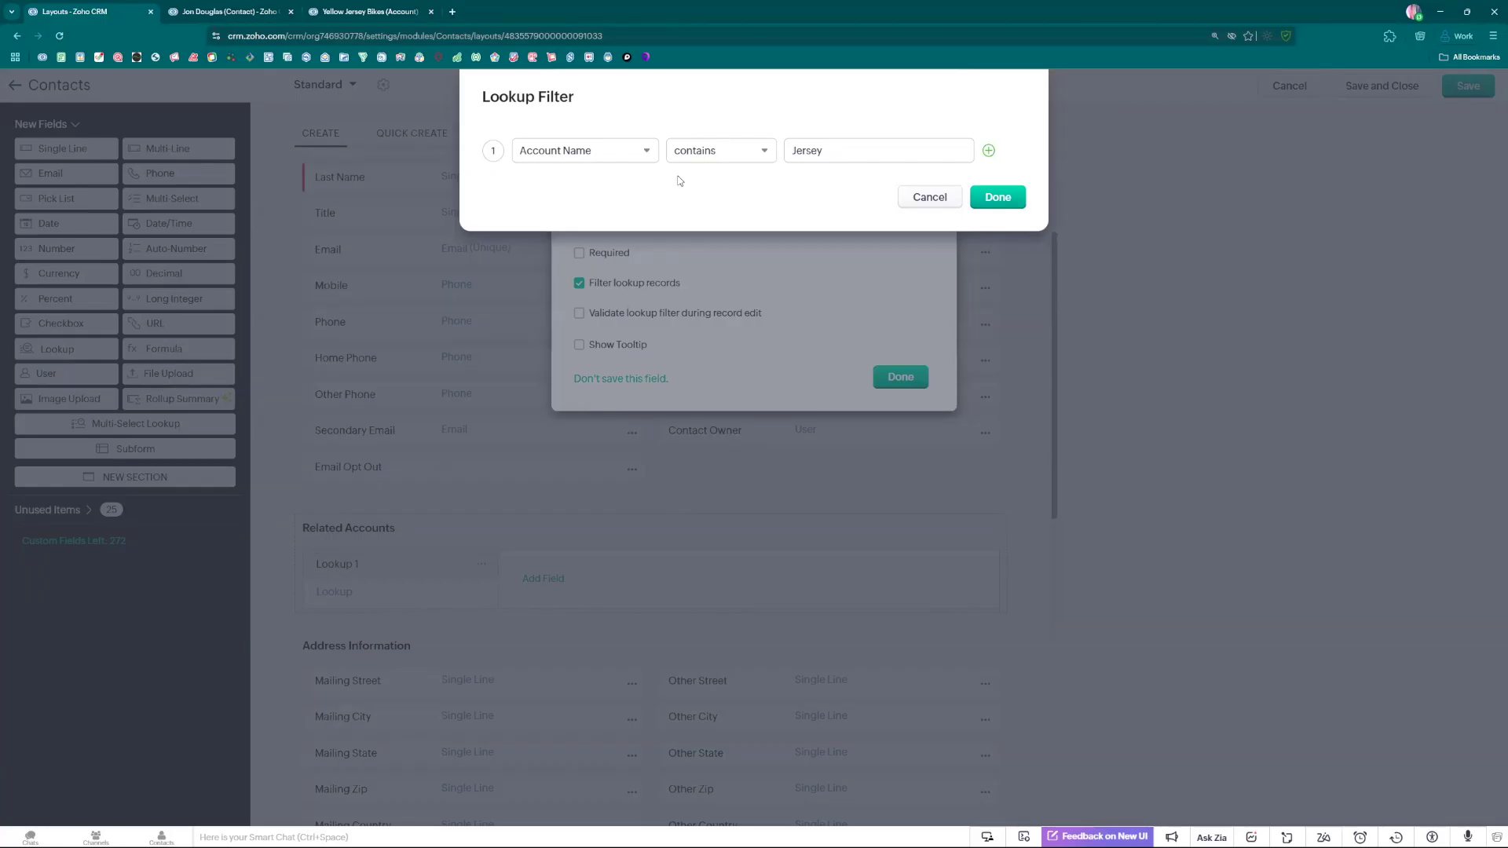
click(997, 197)
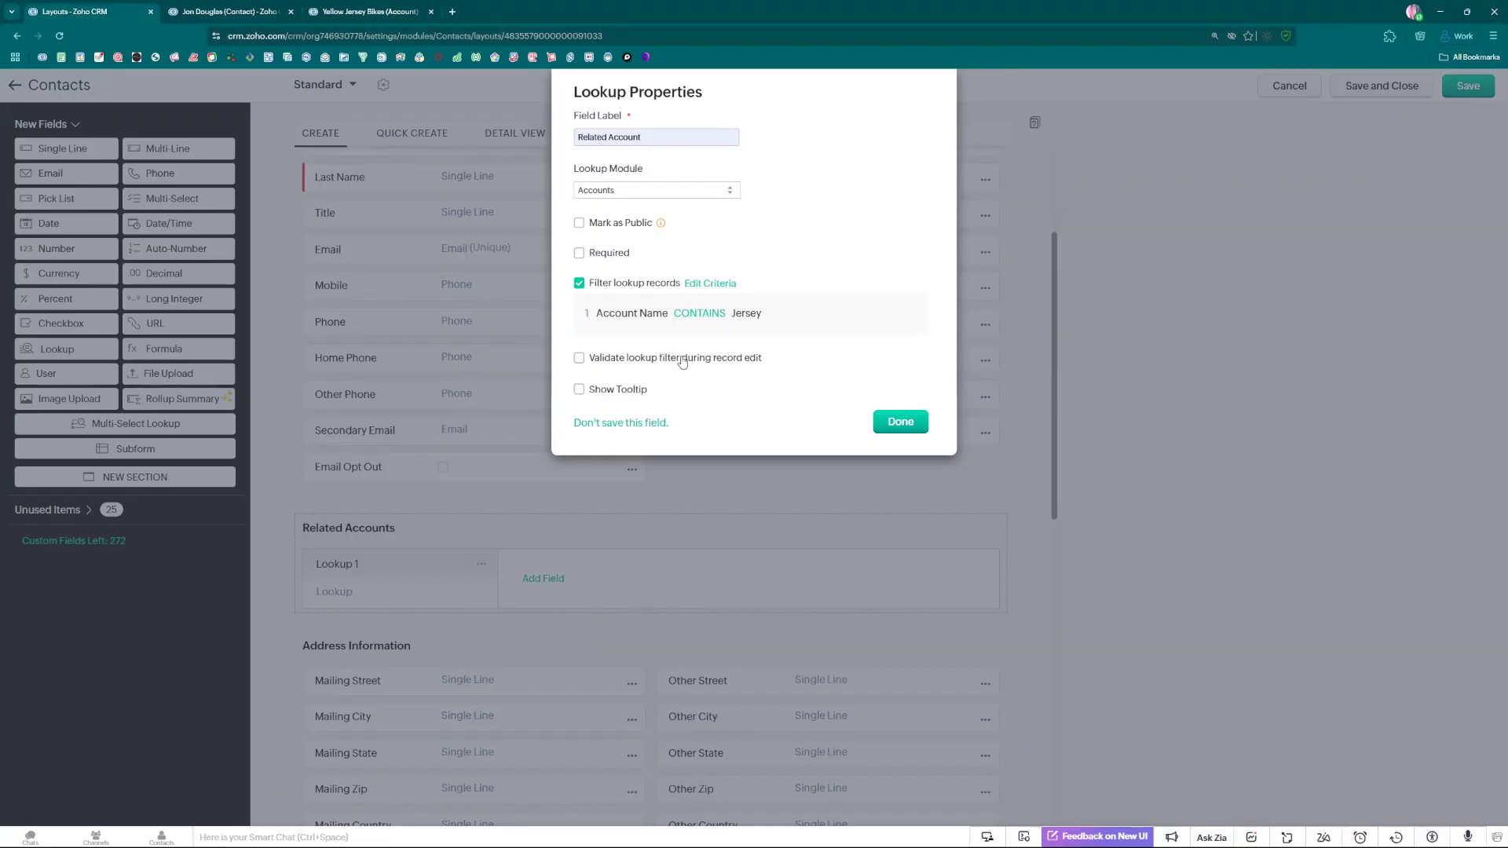
click(896, 424)
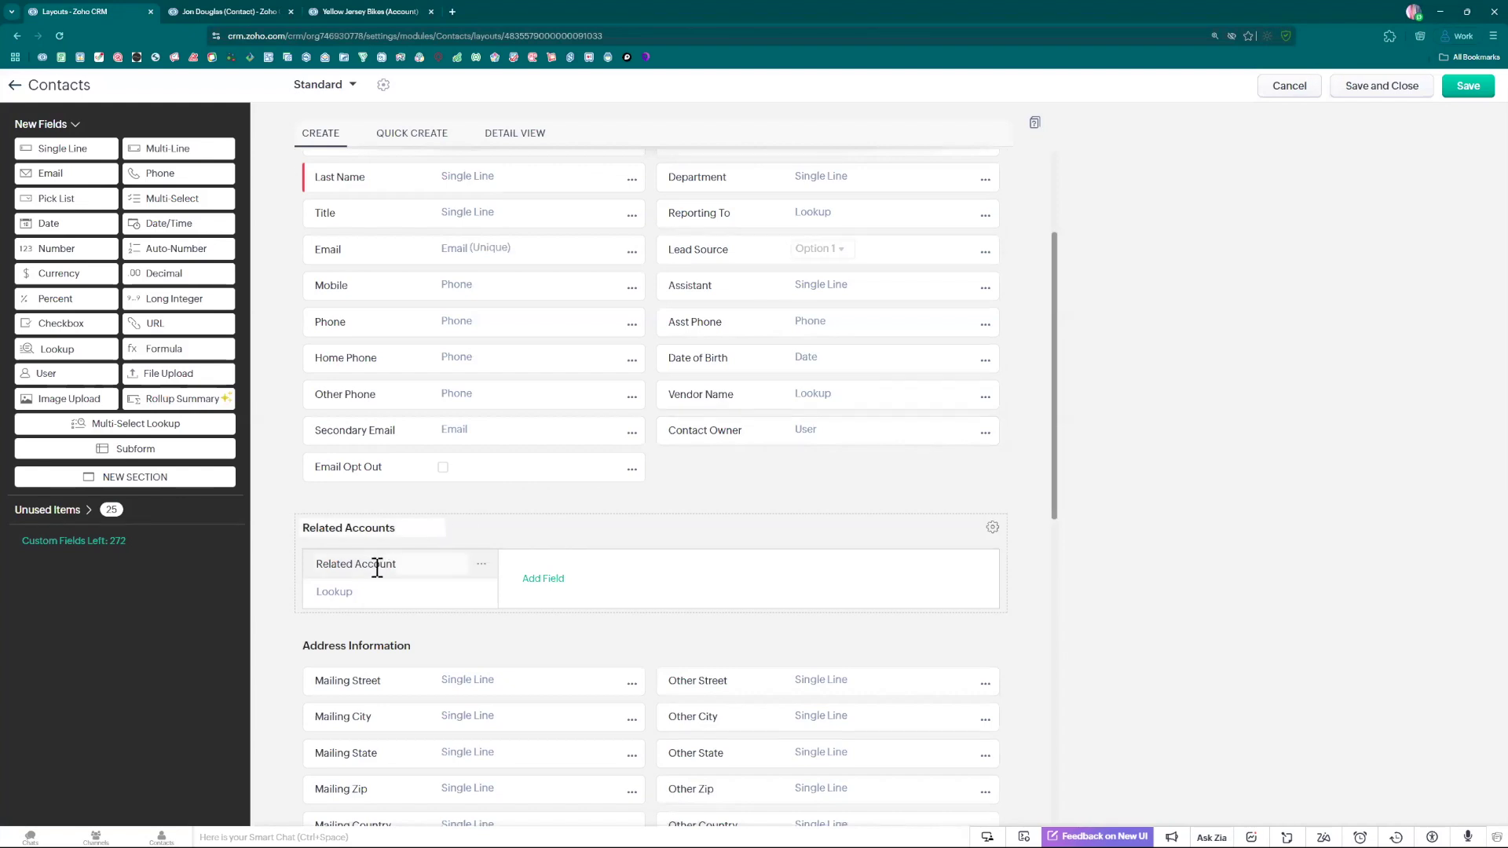
Step: Add the related account's Billing State field to the Related Accounts subform and label it "Billing State"
click(529, 585)
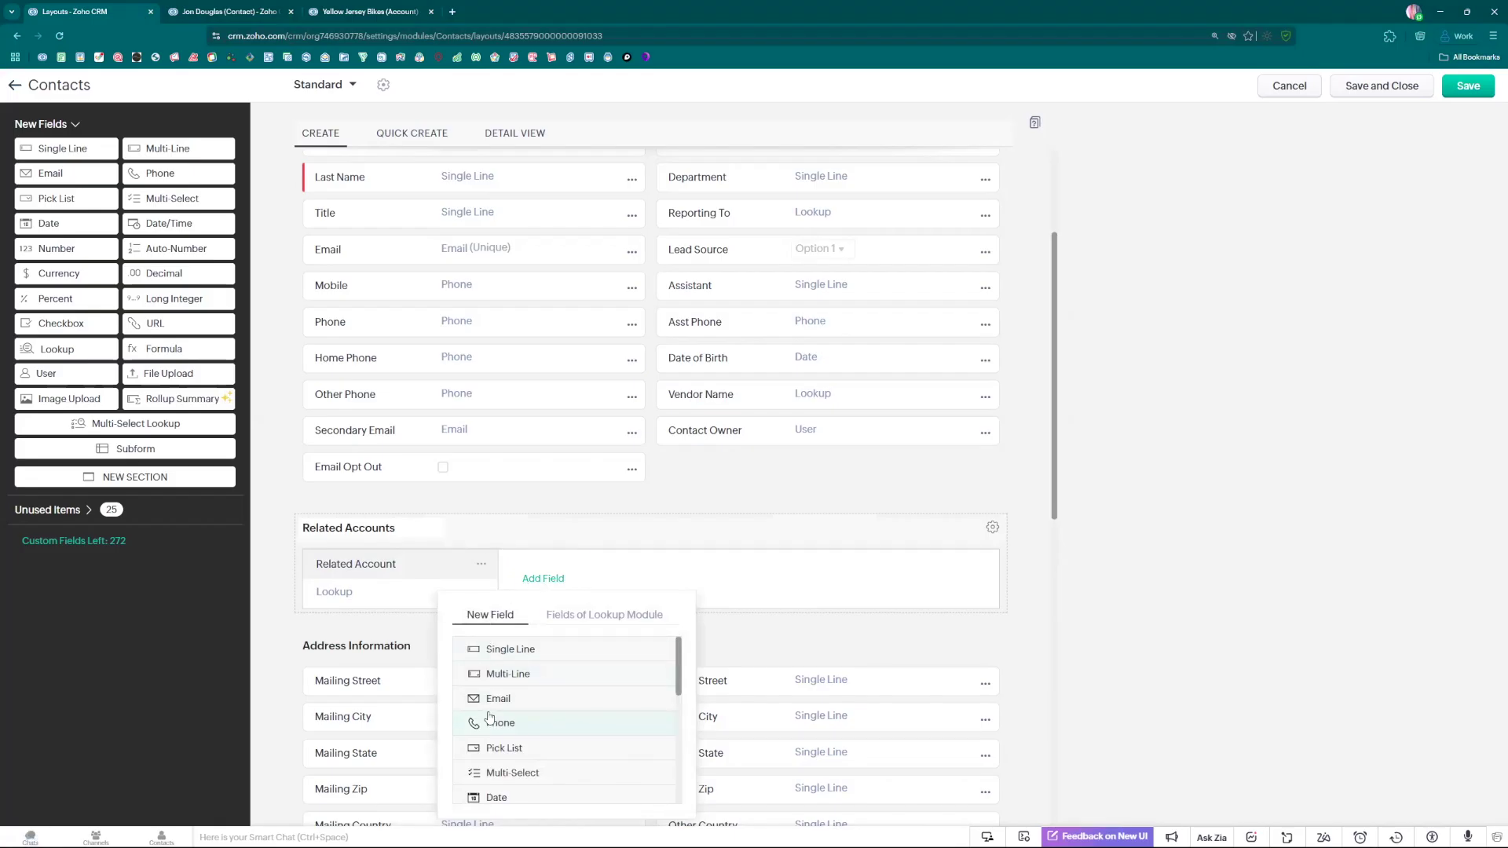
click(607, 621)
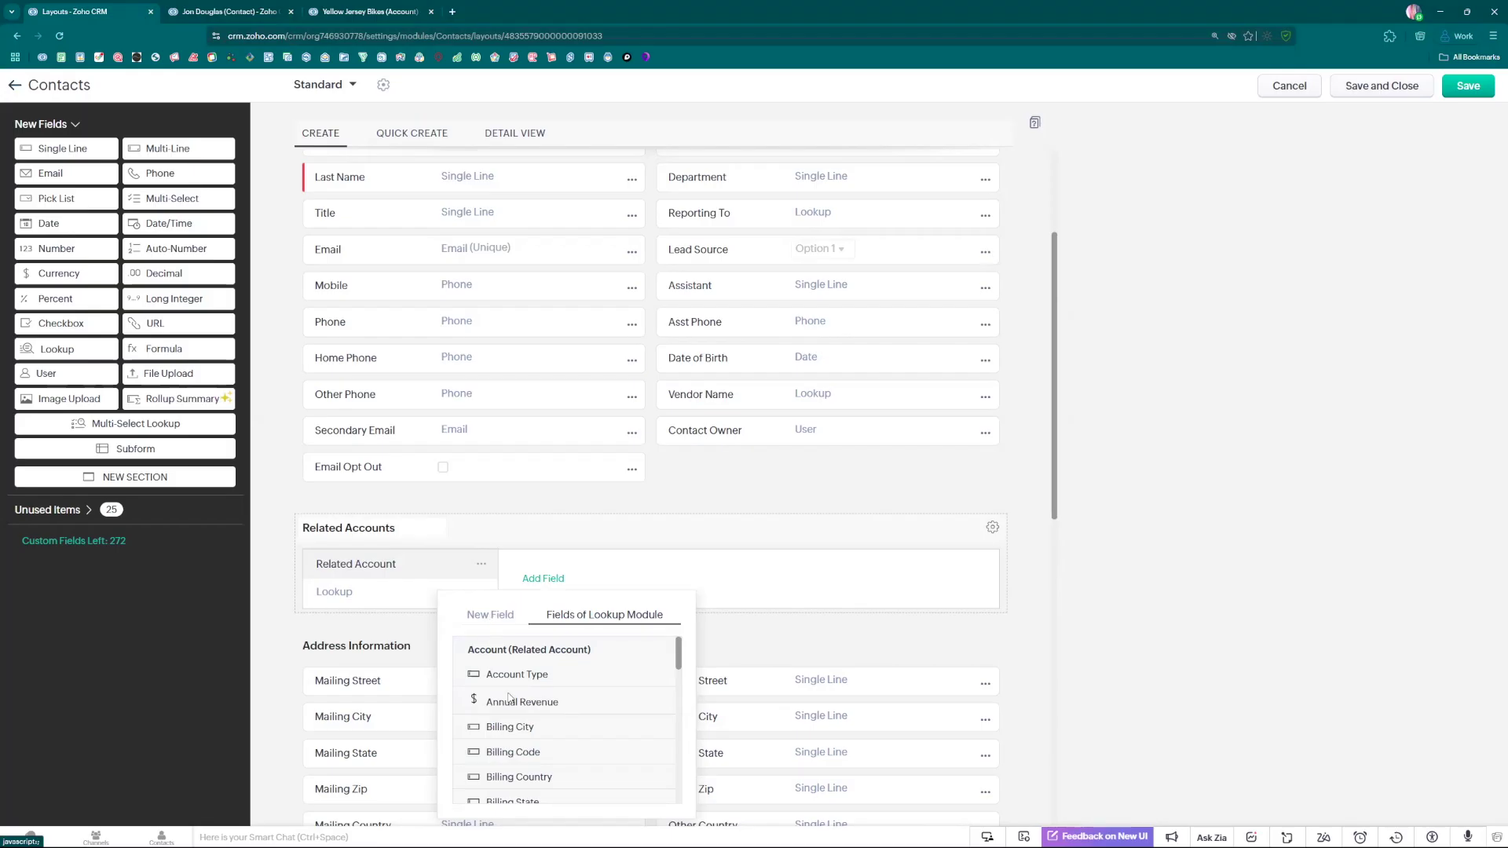
scroll(541, 777, down, 2)
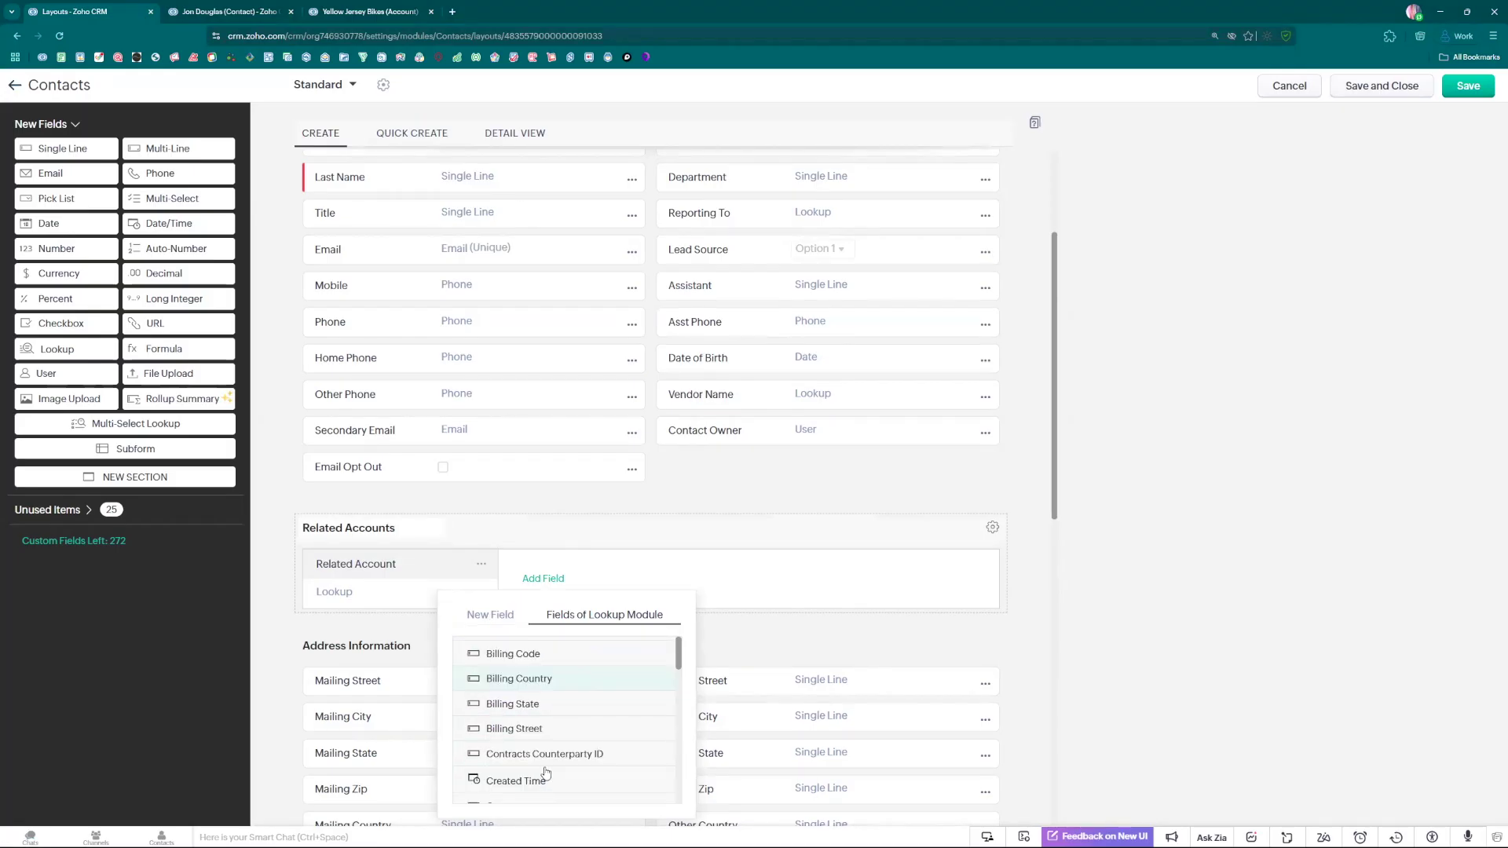
click(562, 702)
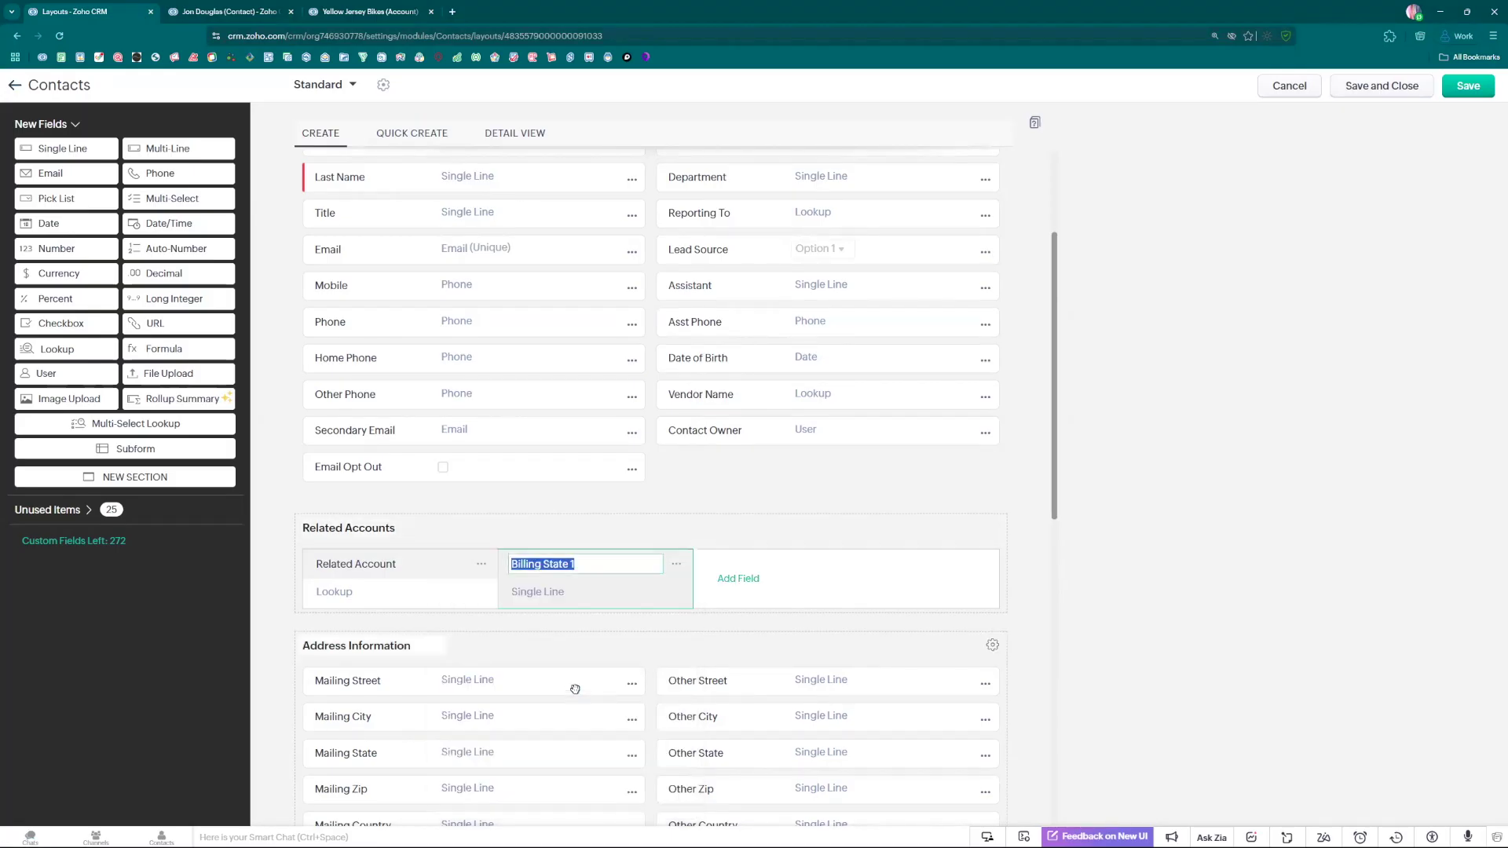
click(595, 565)
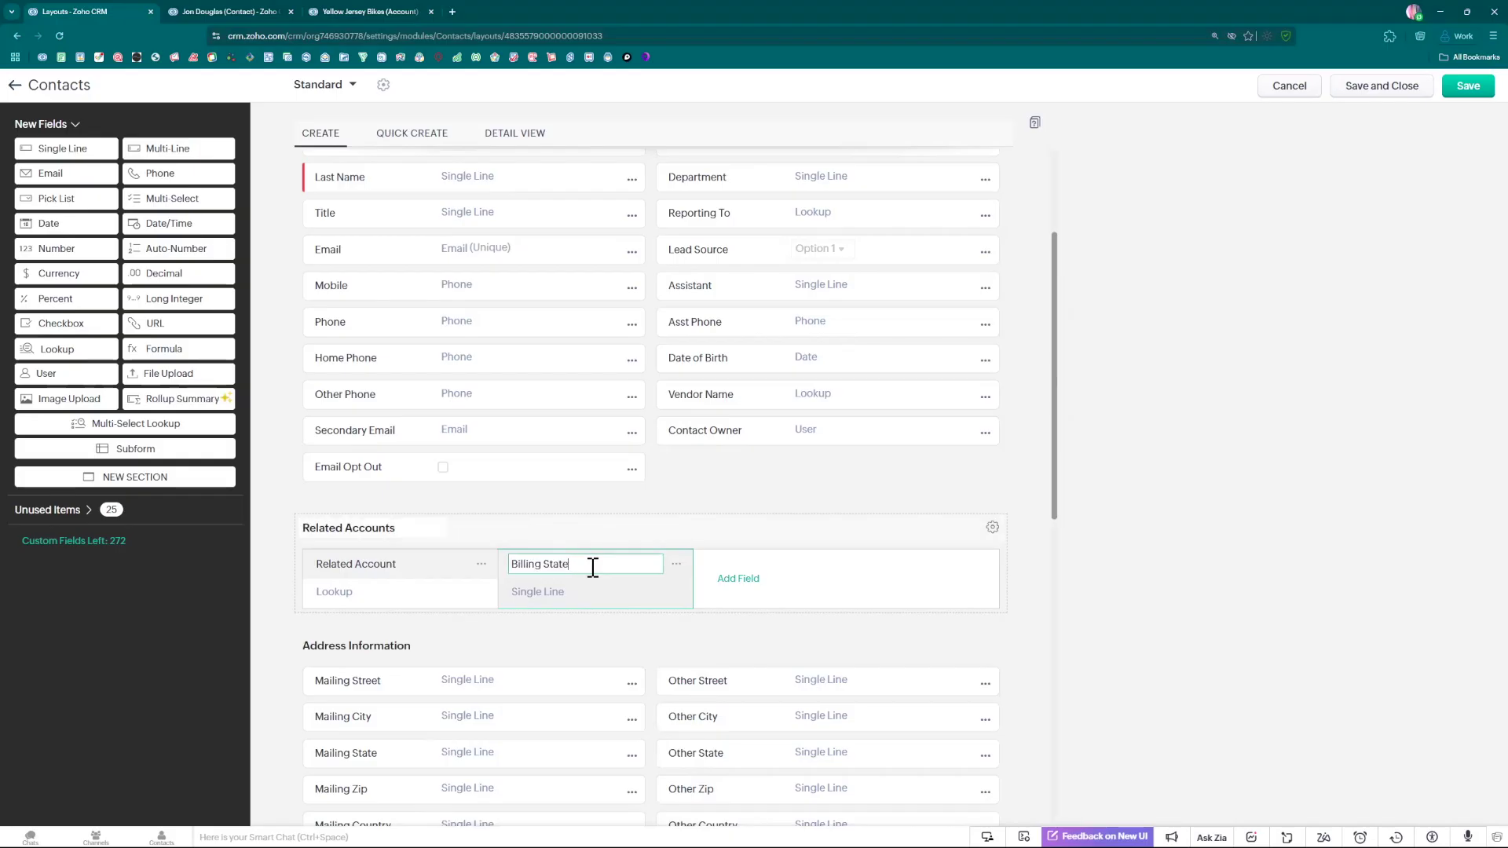
click(678, 565)
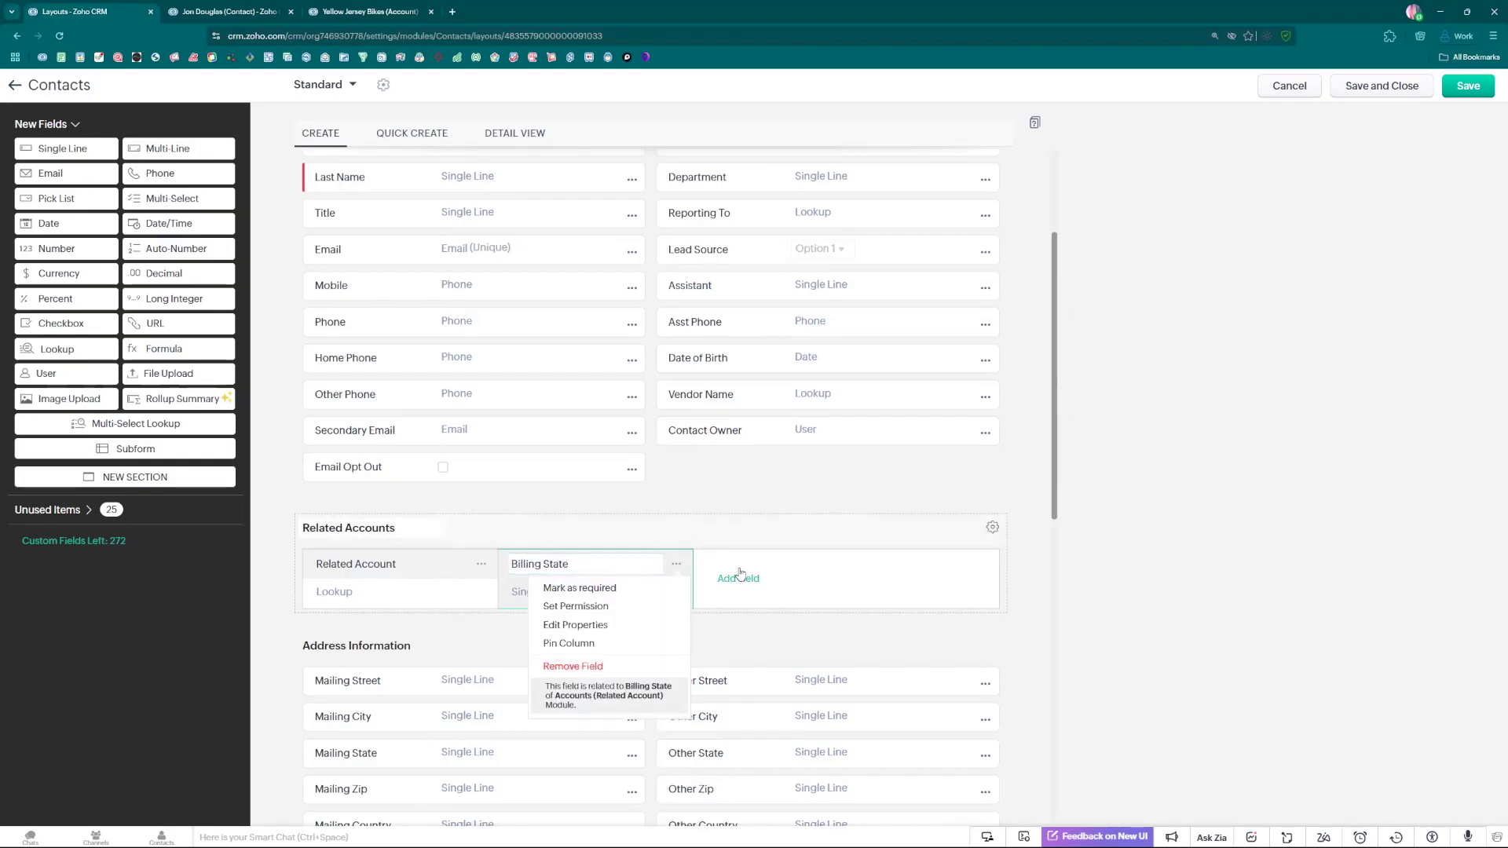
click(753, 566)
Step: Add the unused Contact Type pick list field to the Related Accounts subform
click(743, 578)
click(691, 618)
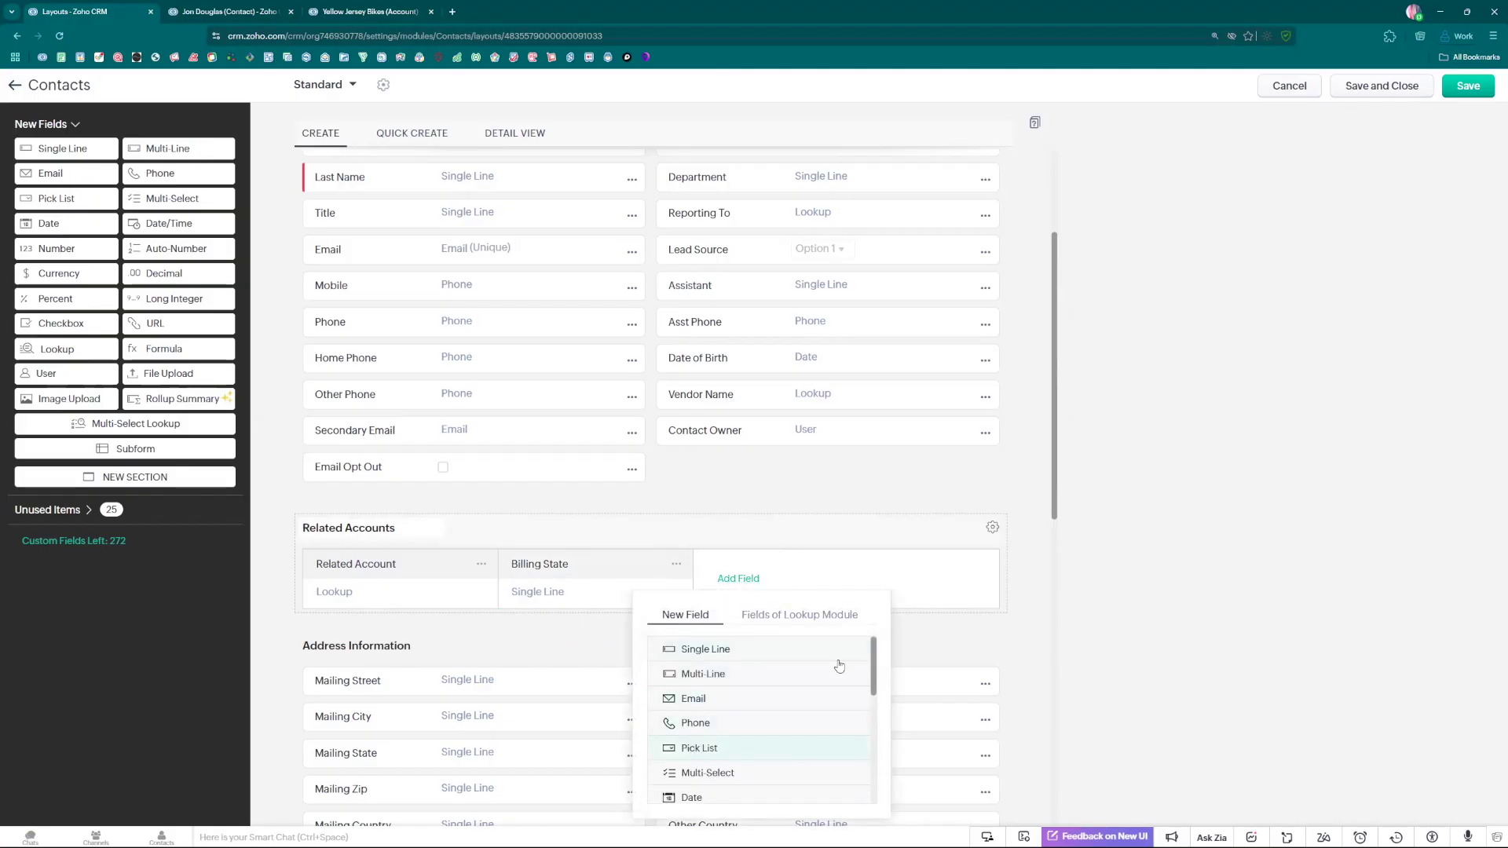
click(993, 529)
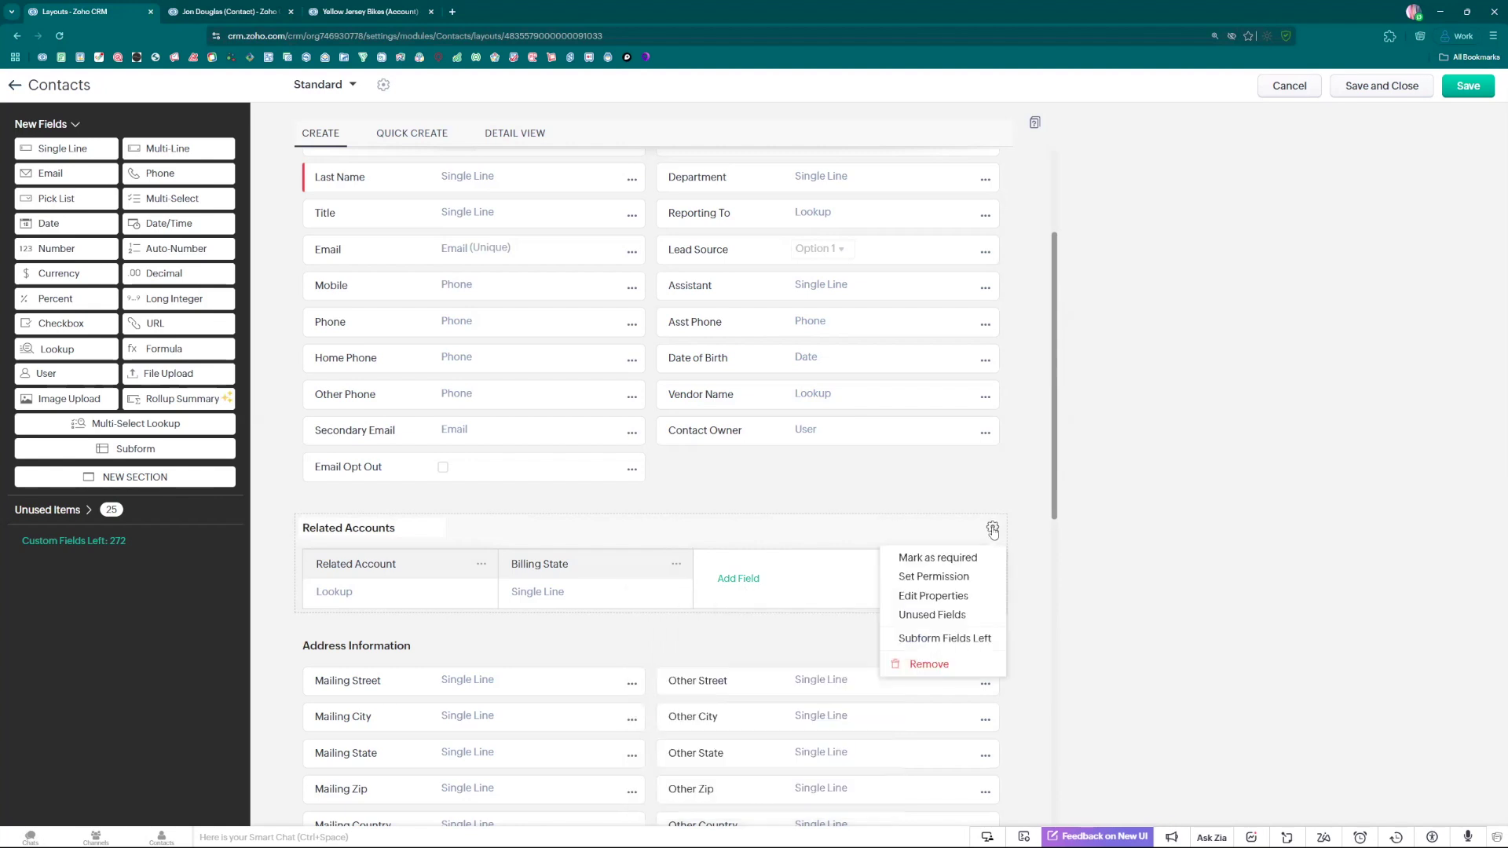
click(930, 617)
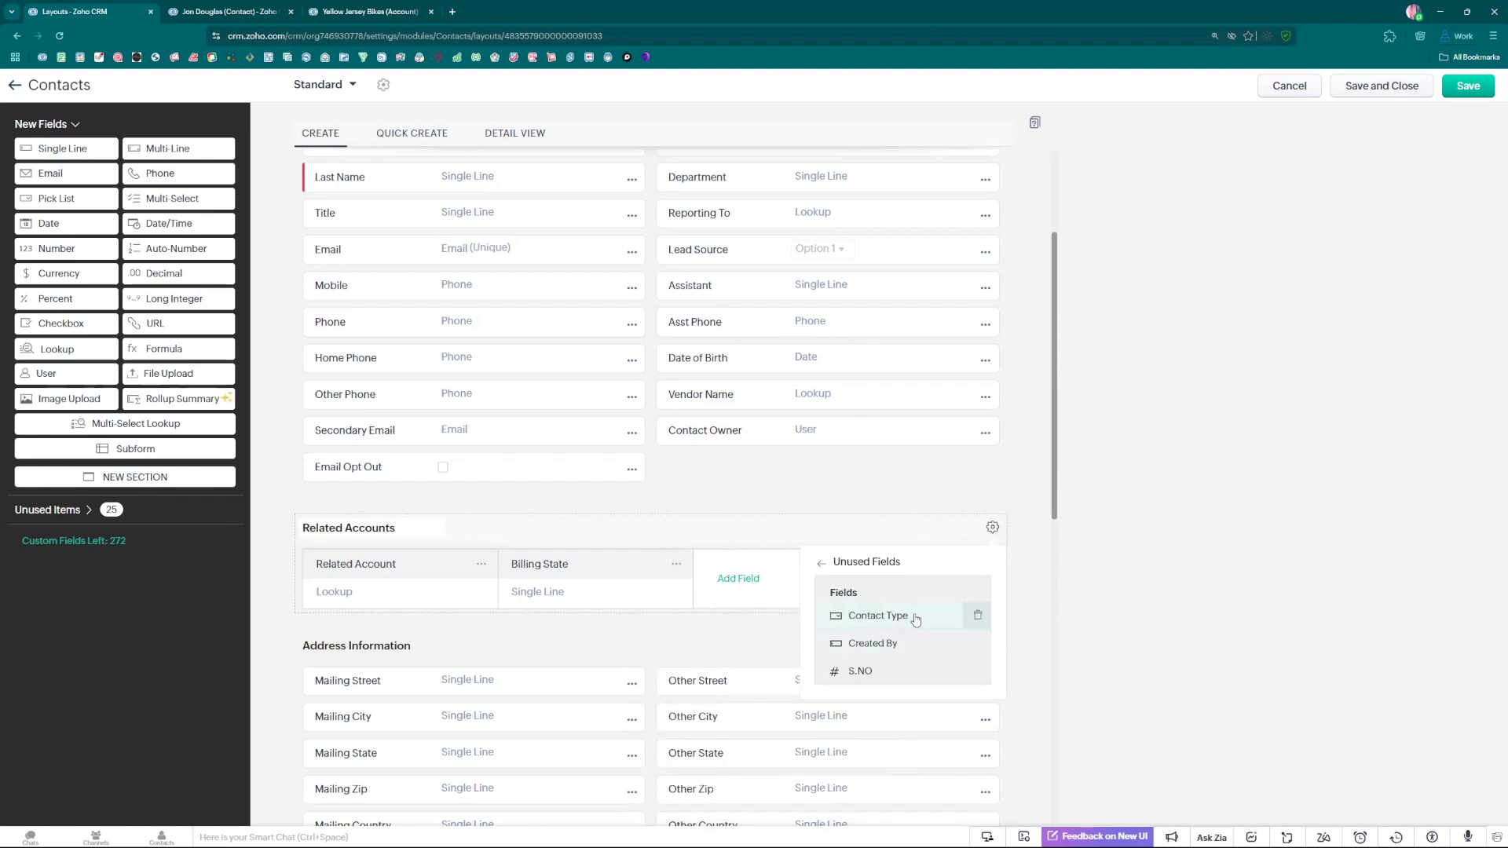
click(912, 615)
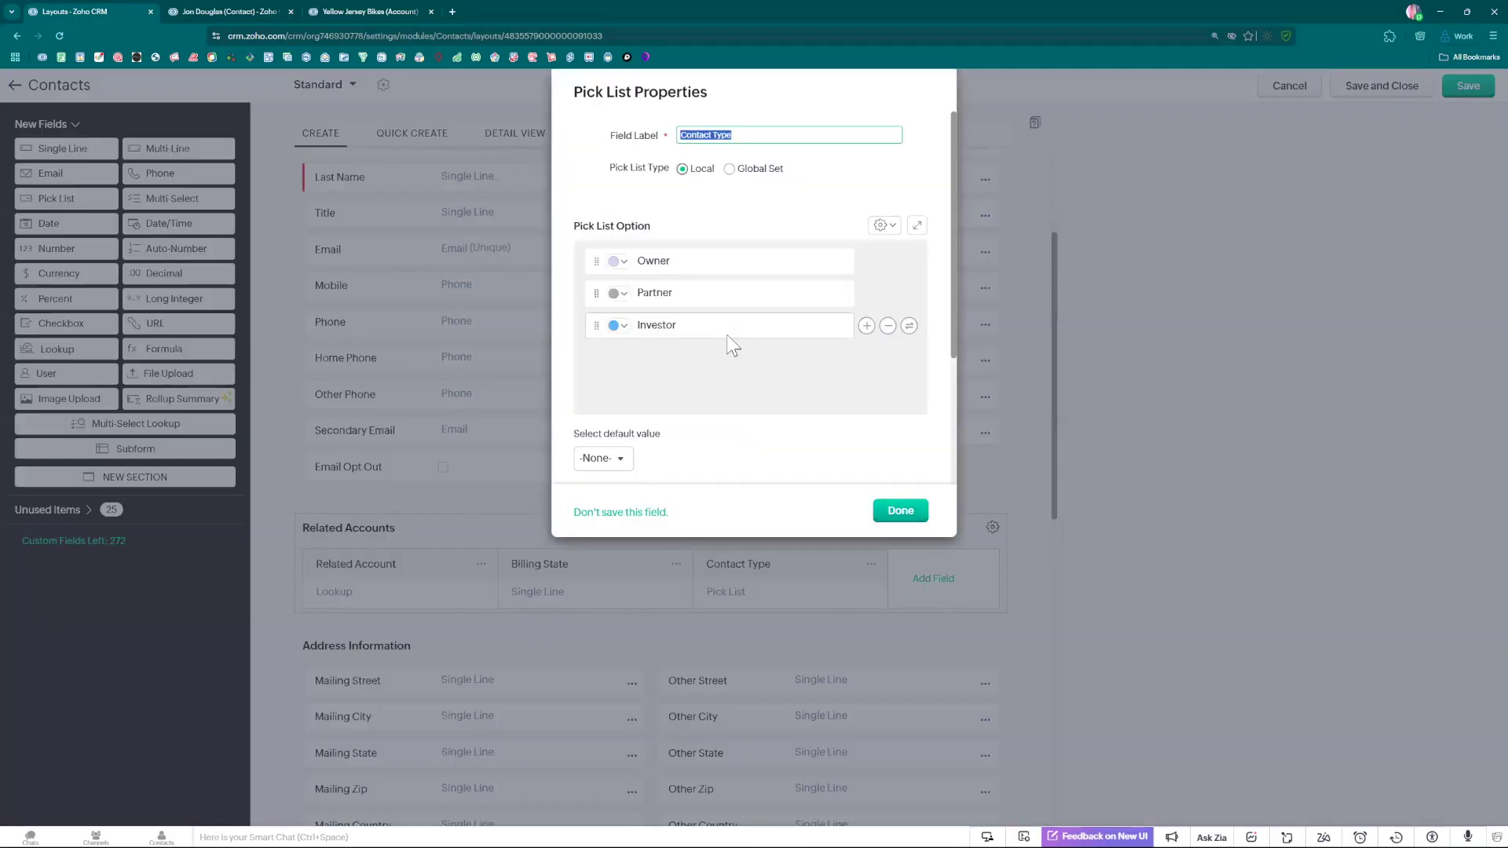
Step: Color the Contact Type pick list's Owner option yellow and Partner option green, and finish the field's properties
click(622, 263)
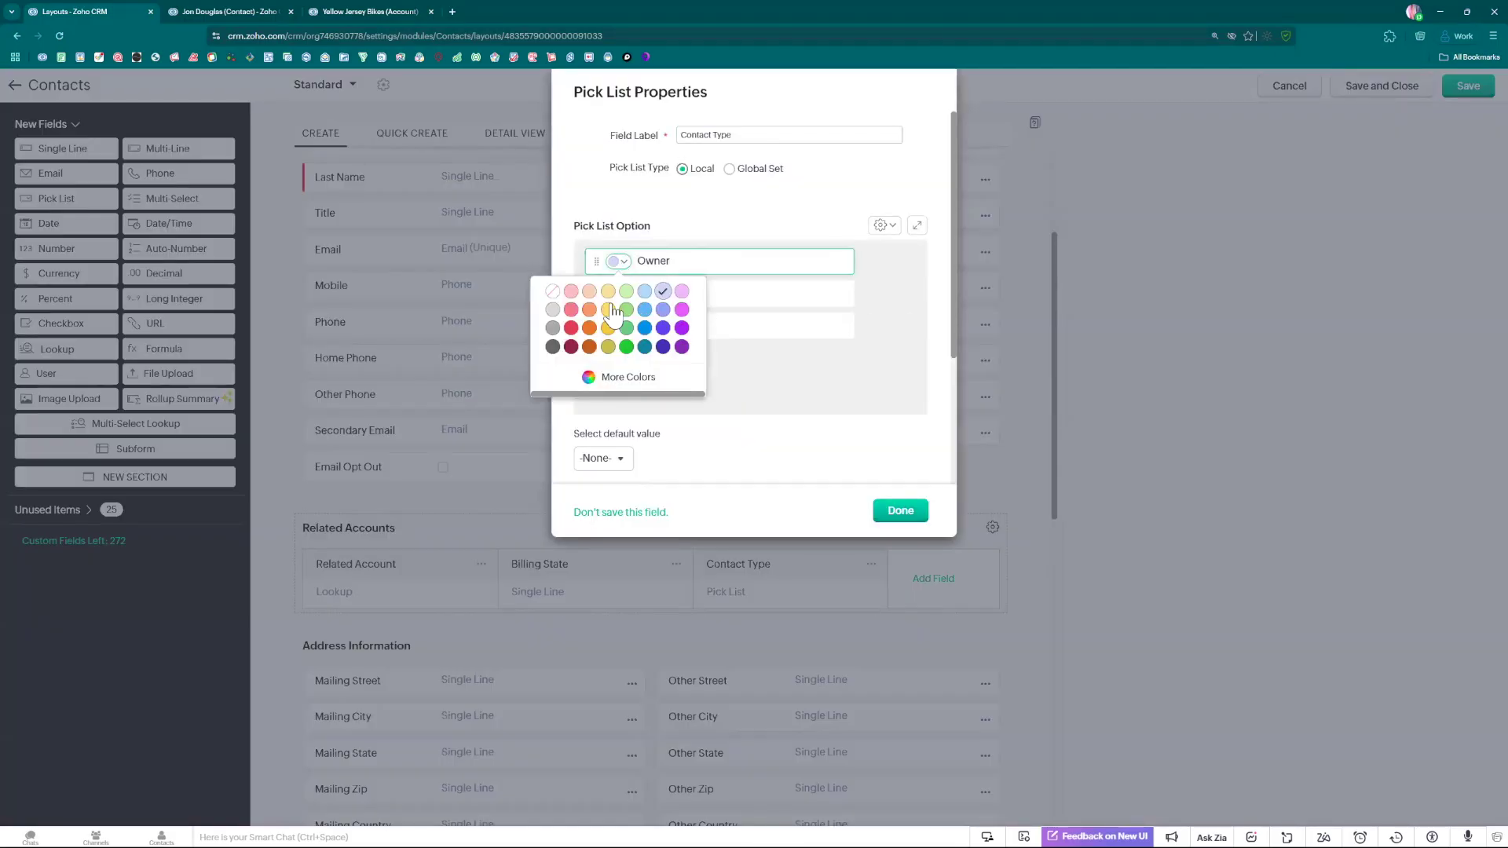
click(626, 306)
click(622, 294)
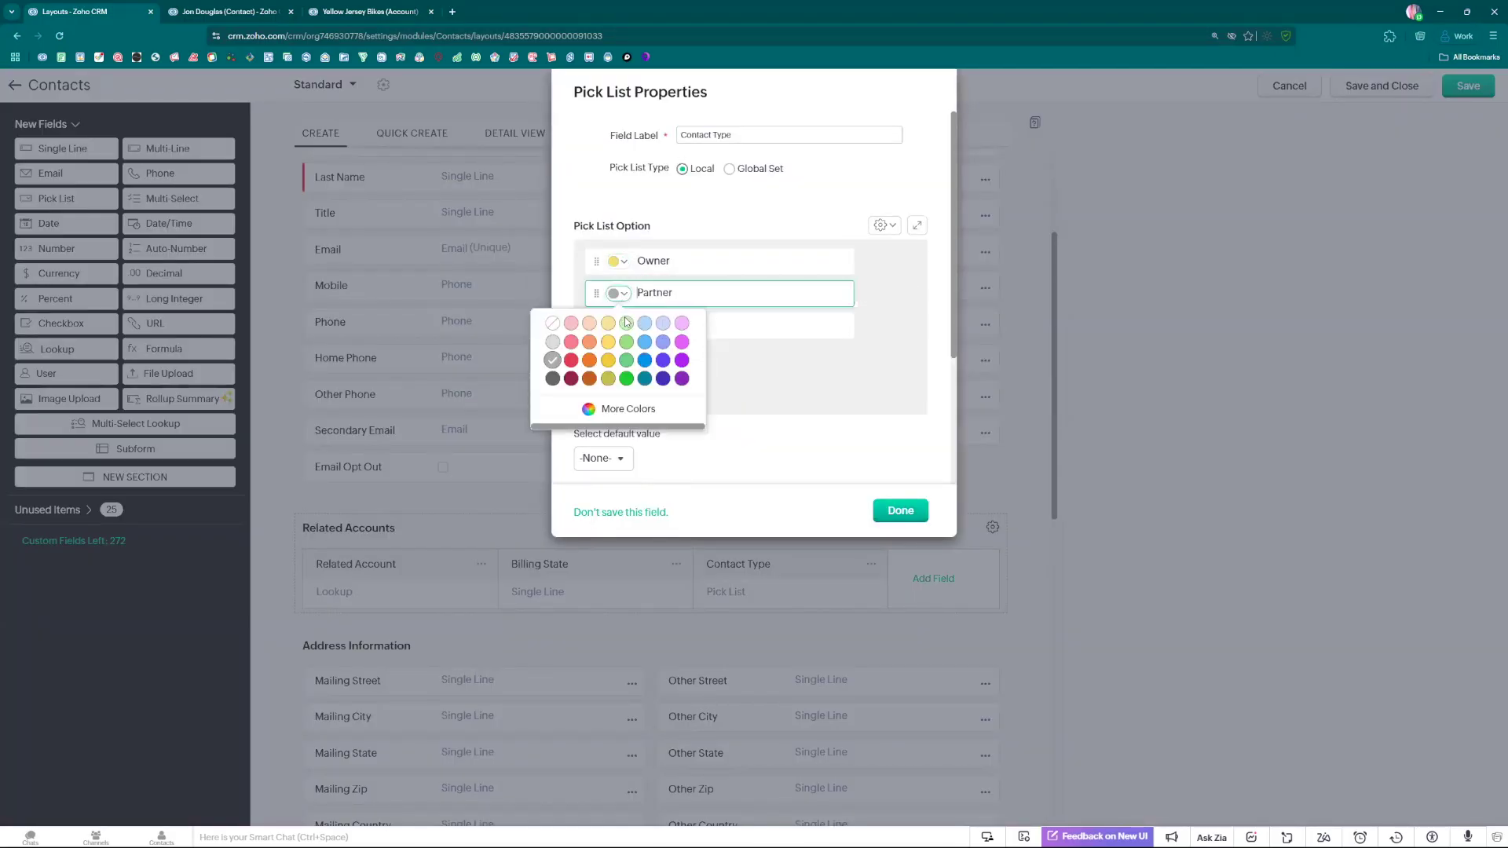
click(628, 363)
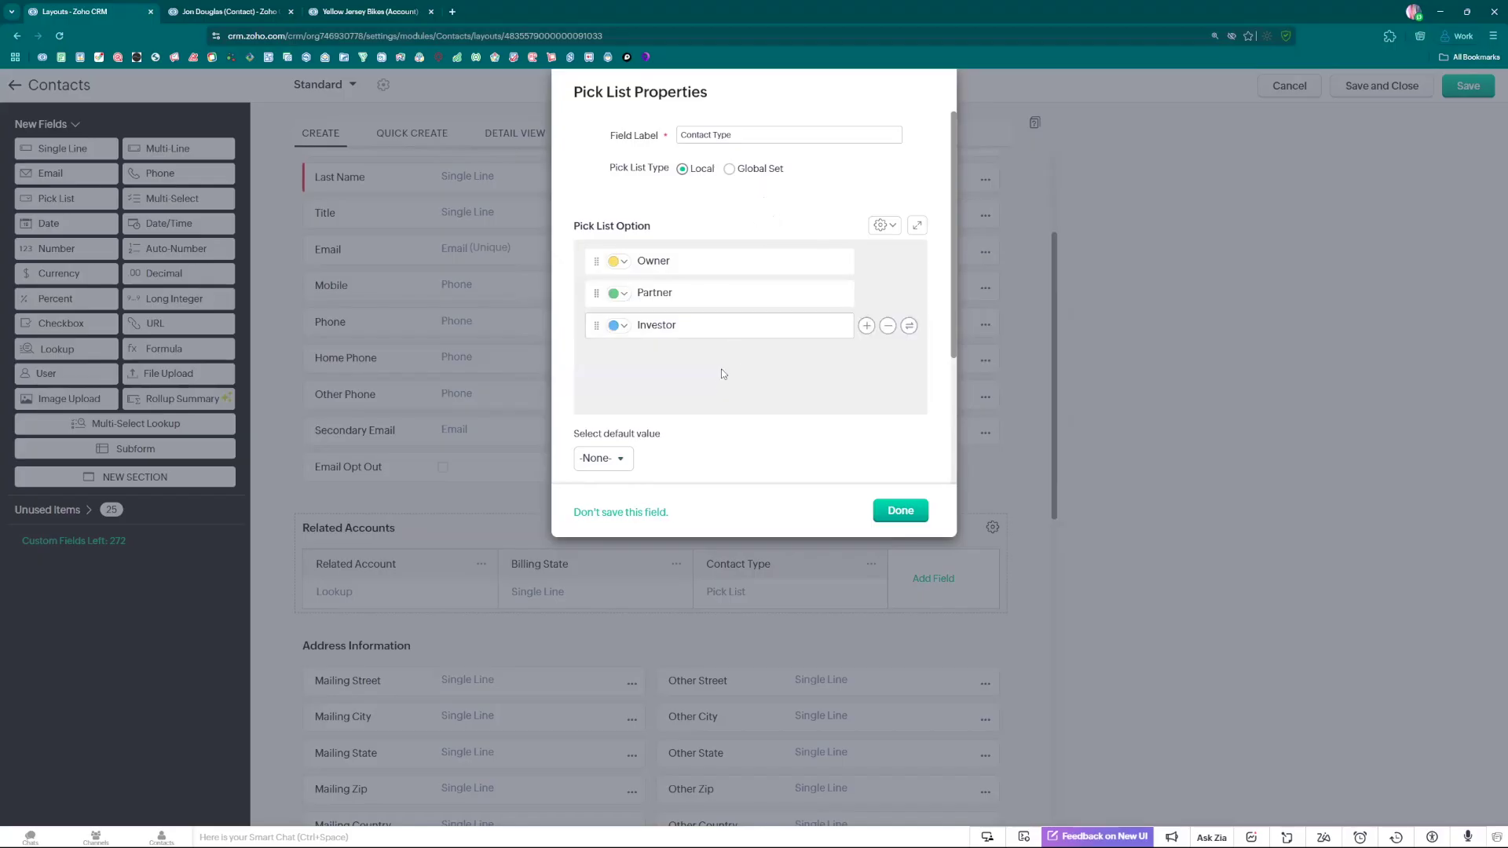
scroll(720, 377, down, 3)
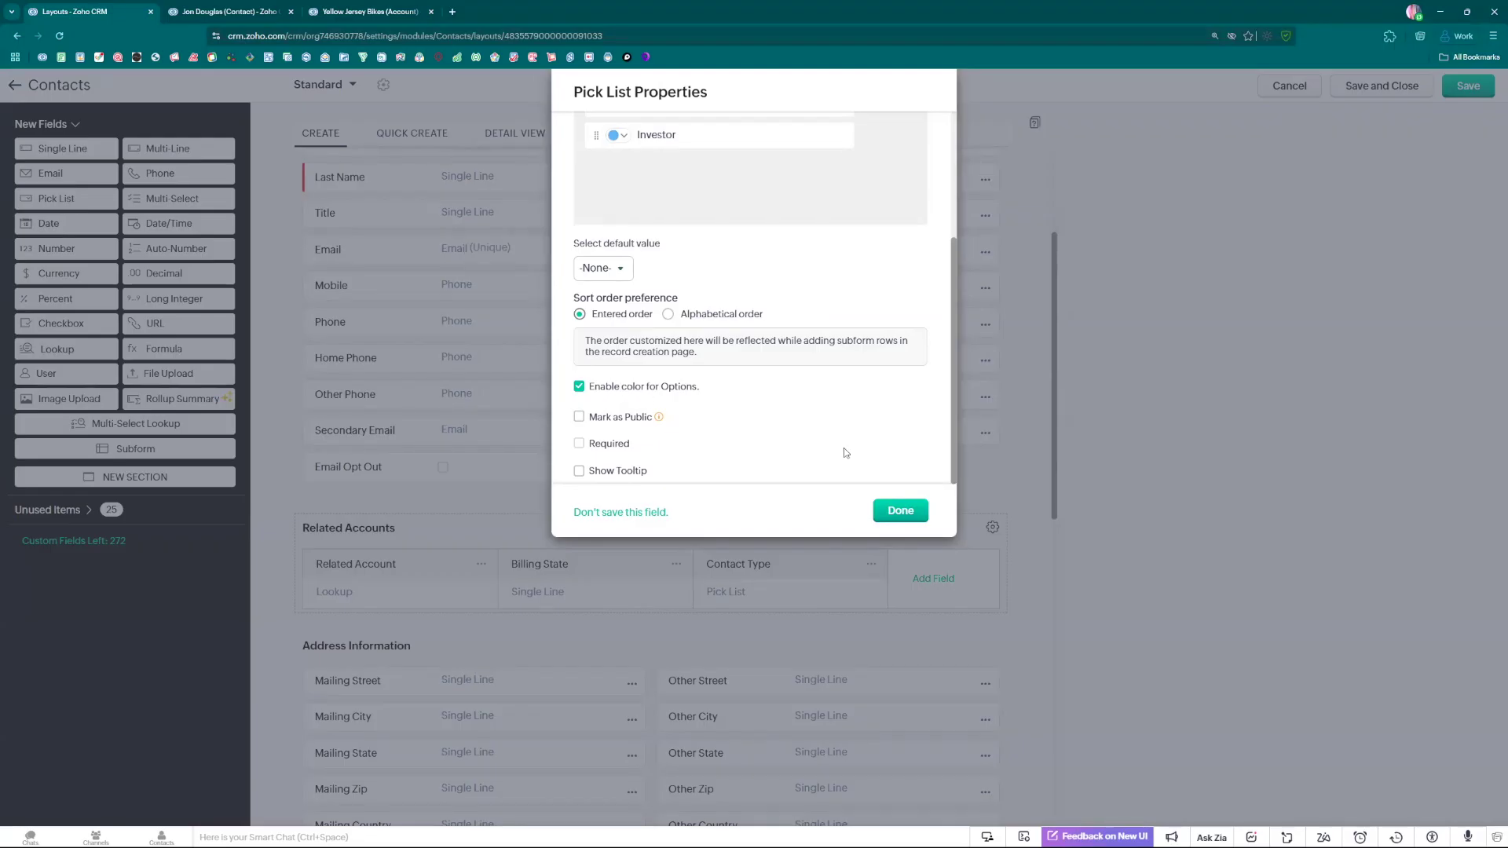
scroll(845, 448, up, 3)
click(901, 511)
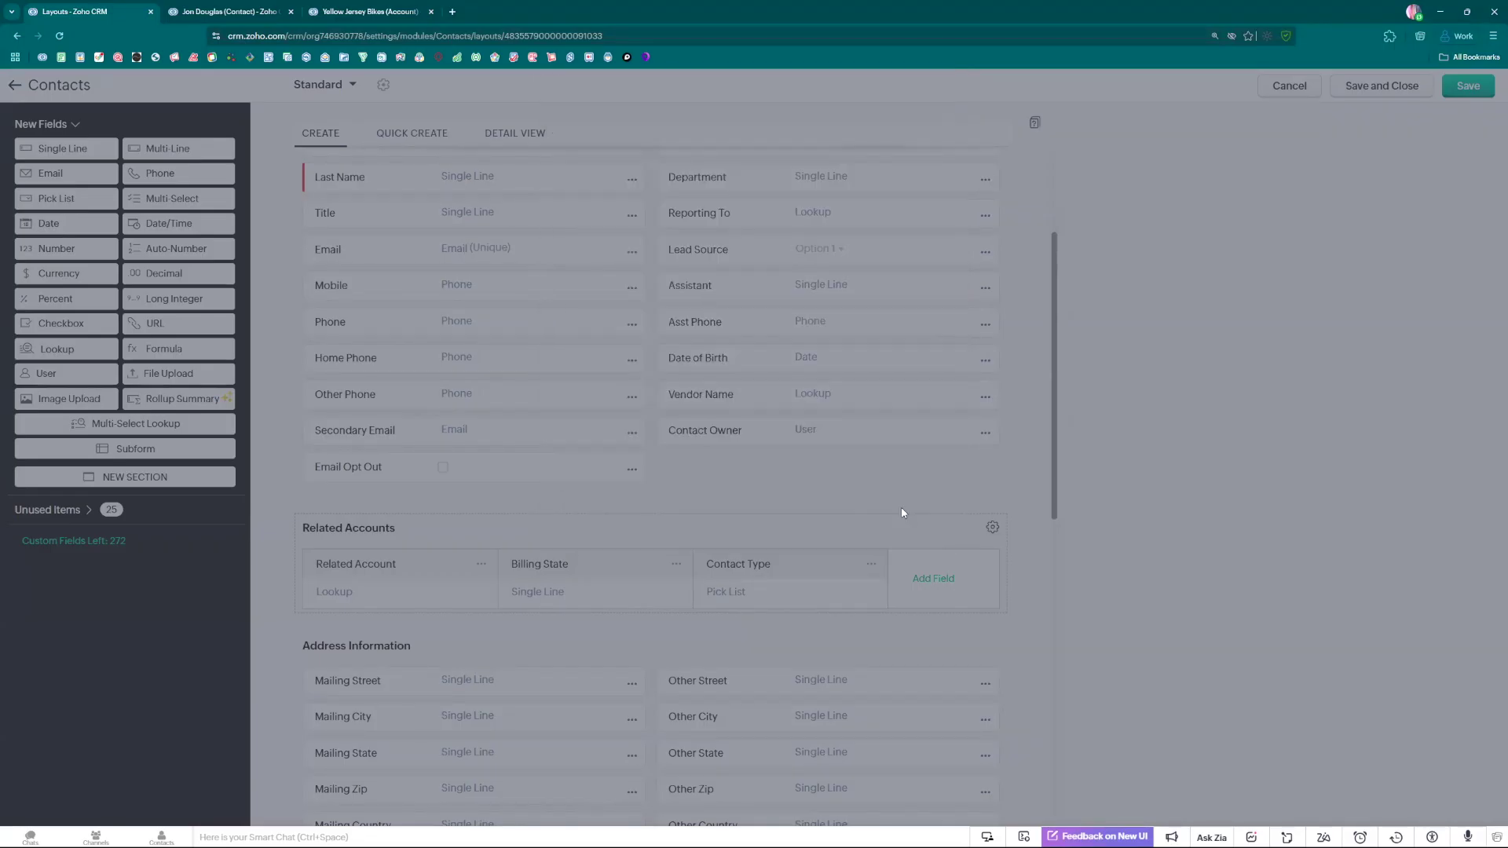
Step: Add the related account's Account Type field to the Related Accounts subform and label it "Account Type"
click(933, 586)
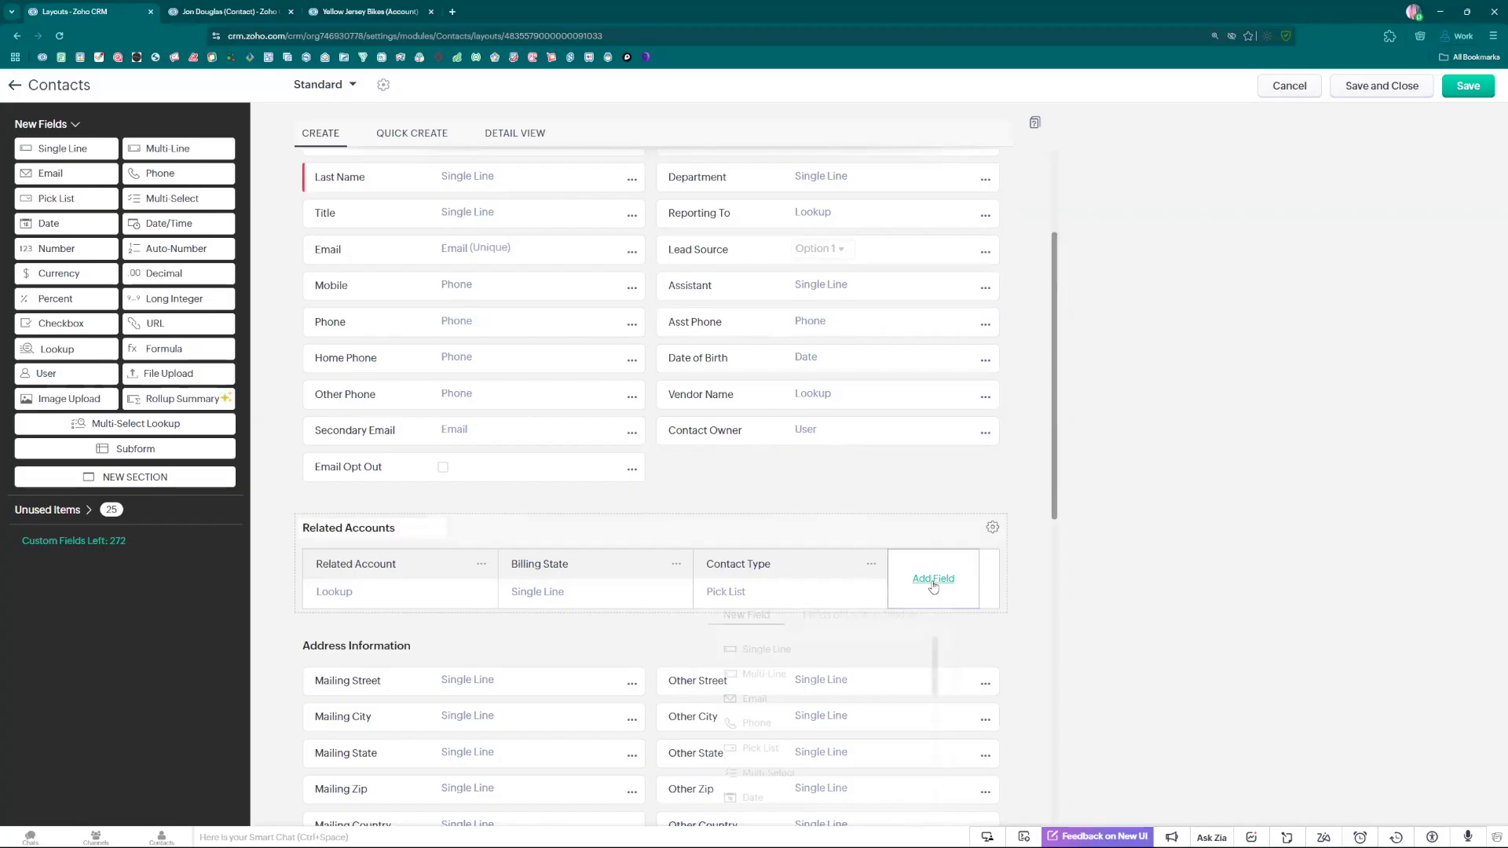
click(841, 619)
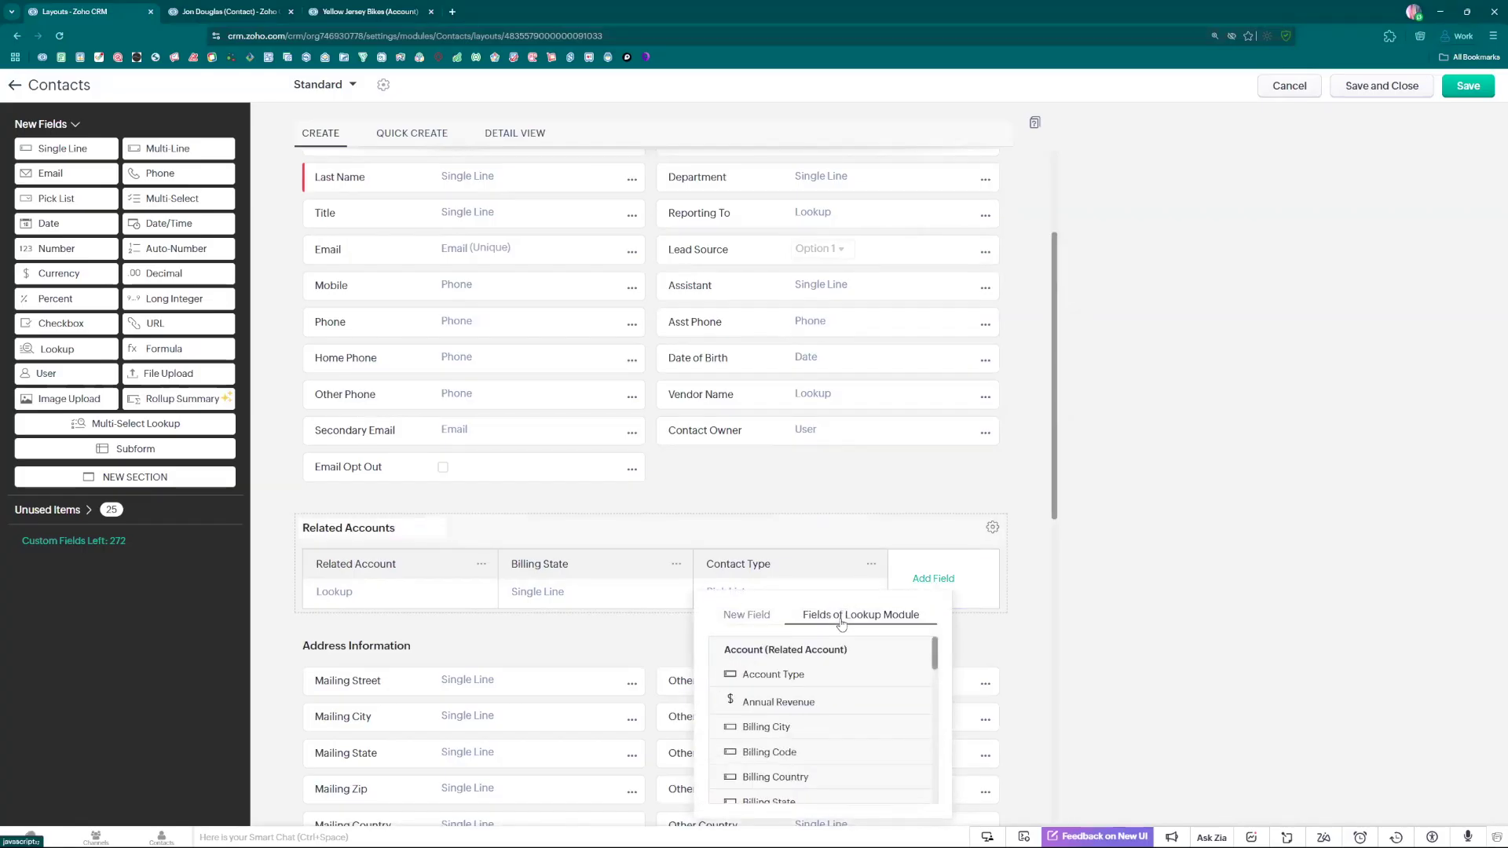
click(766, 676)
click(812, 564)
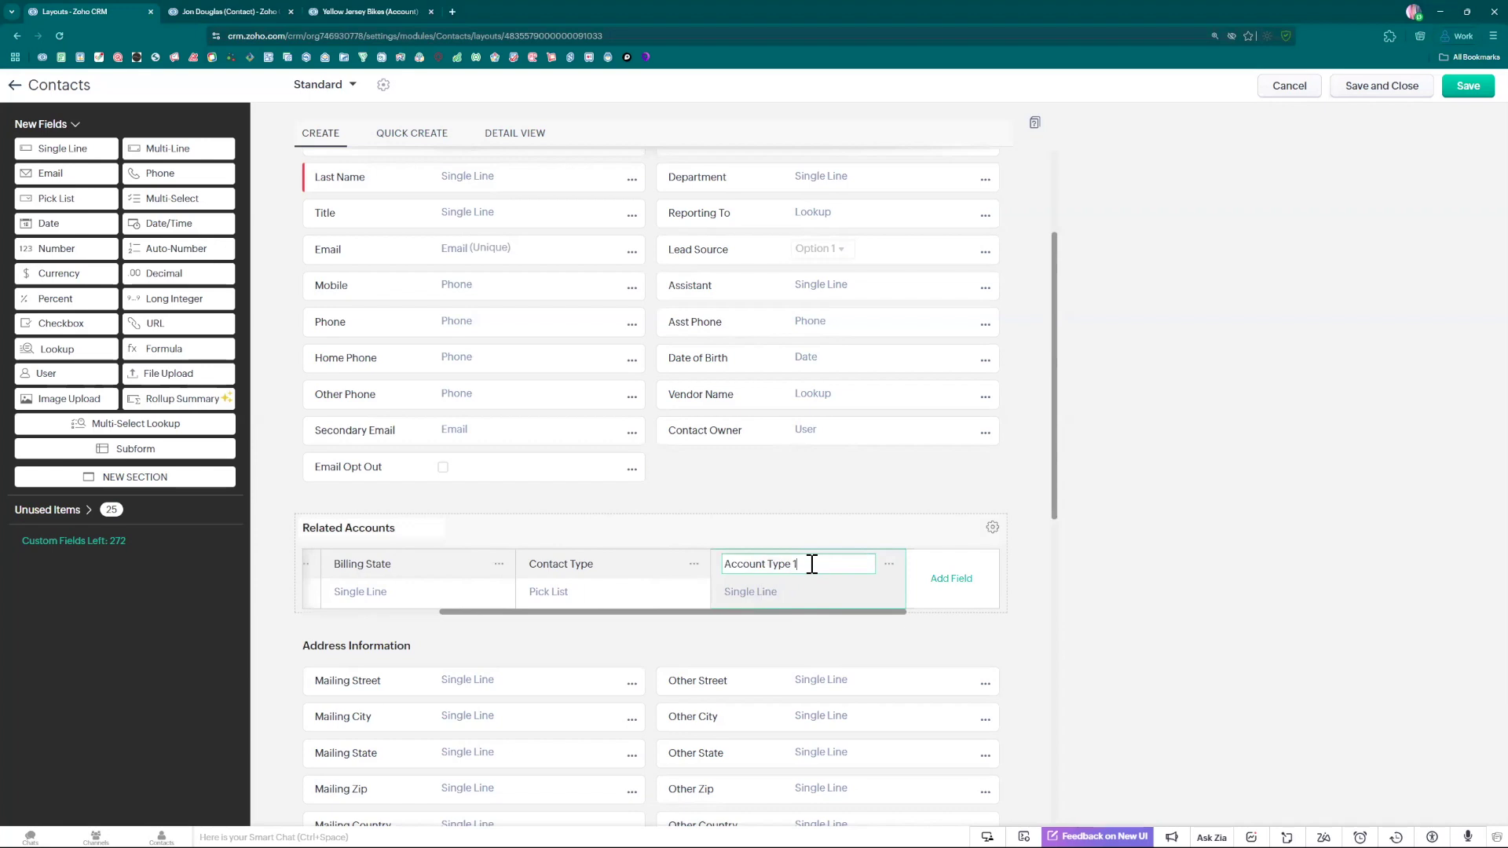
click(929, 578)
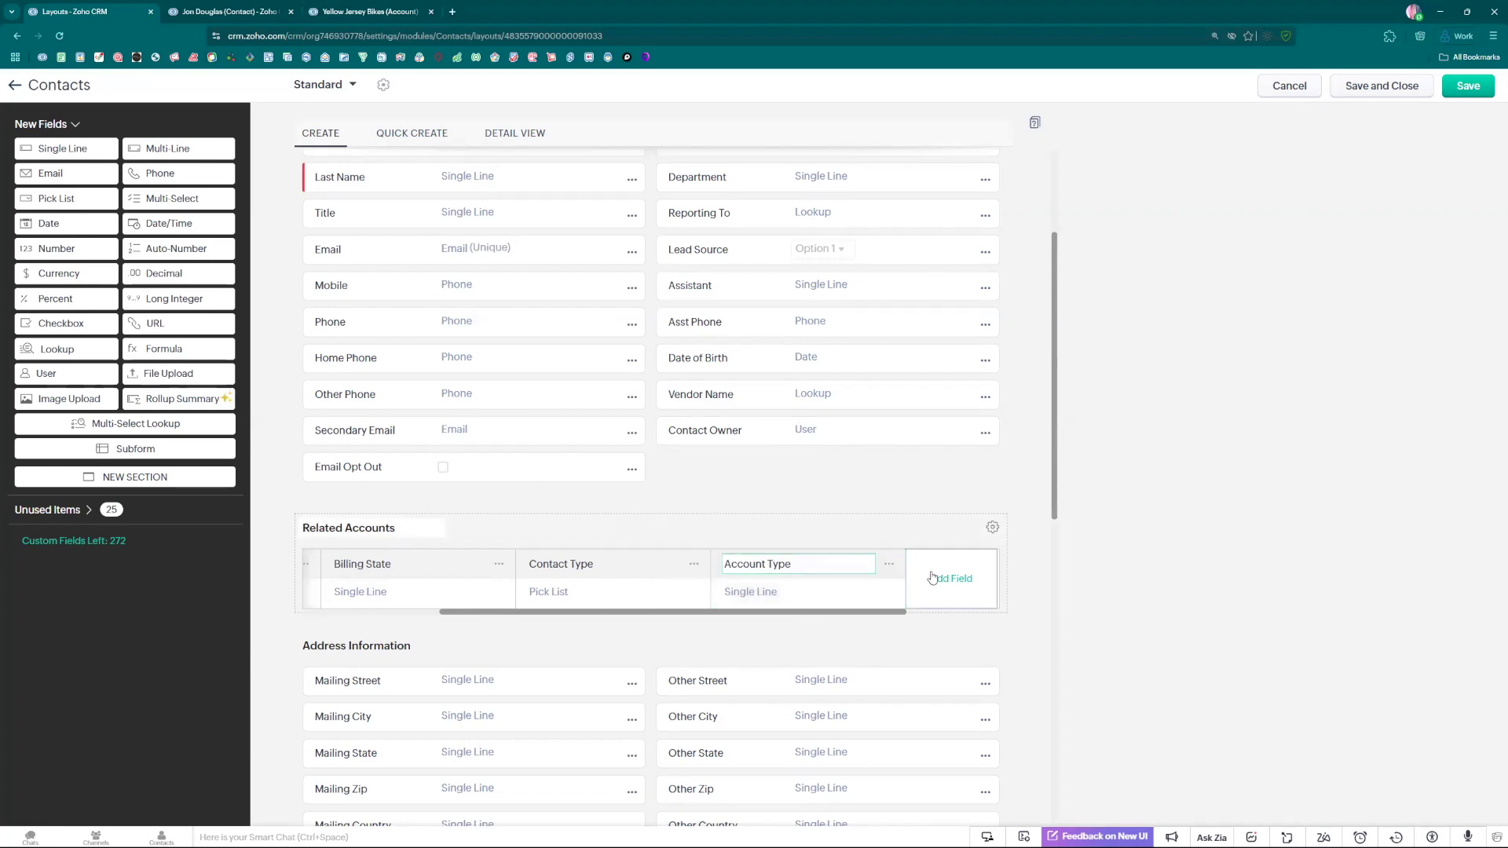
Step: Add the related account's Phone field to the Related Accounts subform and label it "Phone"
click(943, 587)
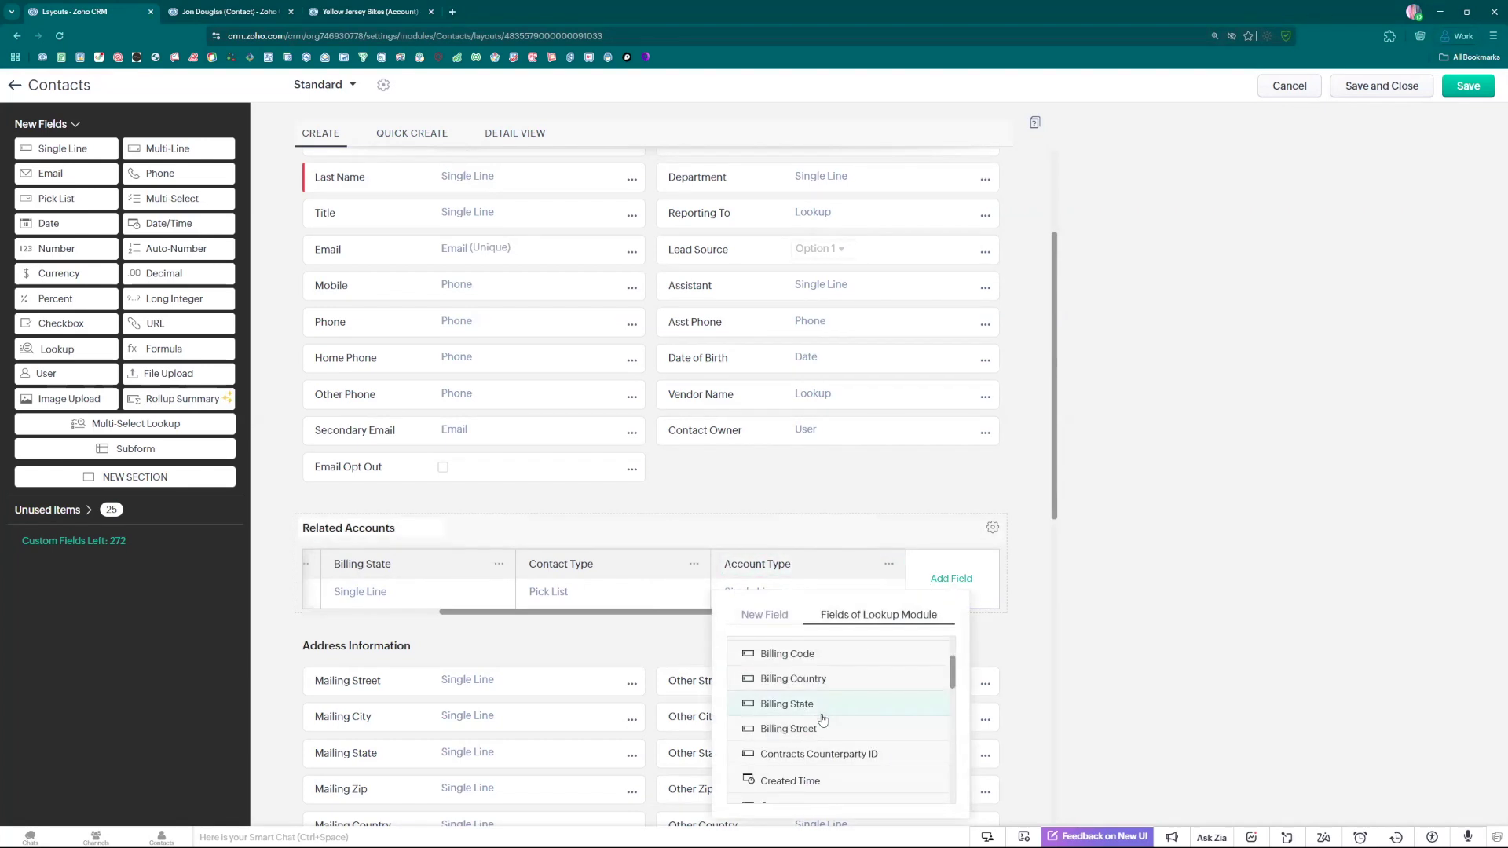
scroll(821, 718, down, 3)
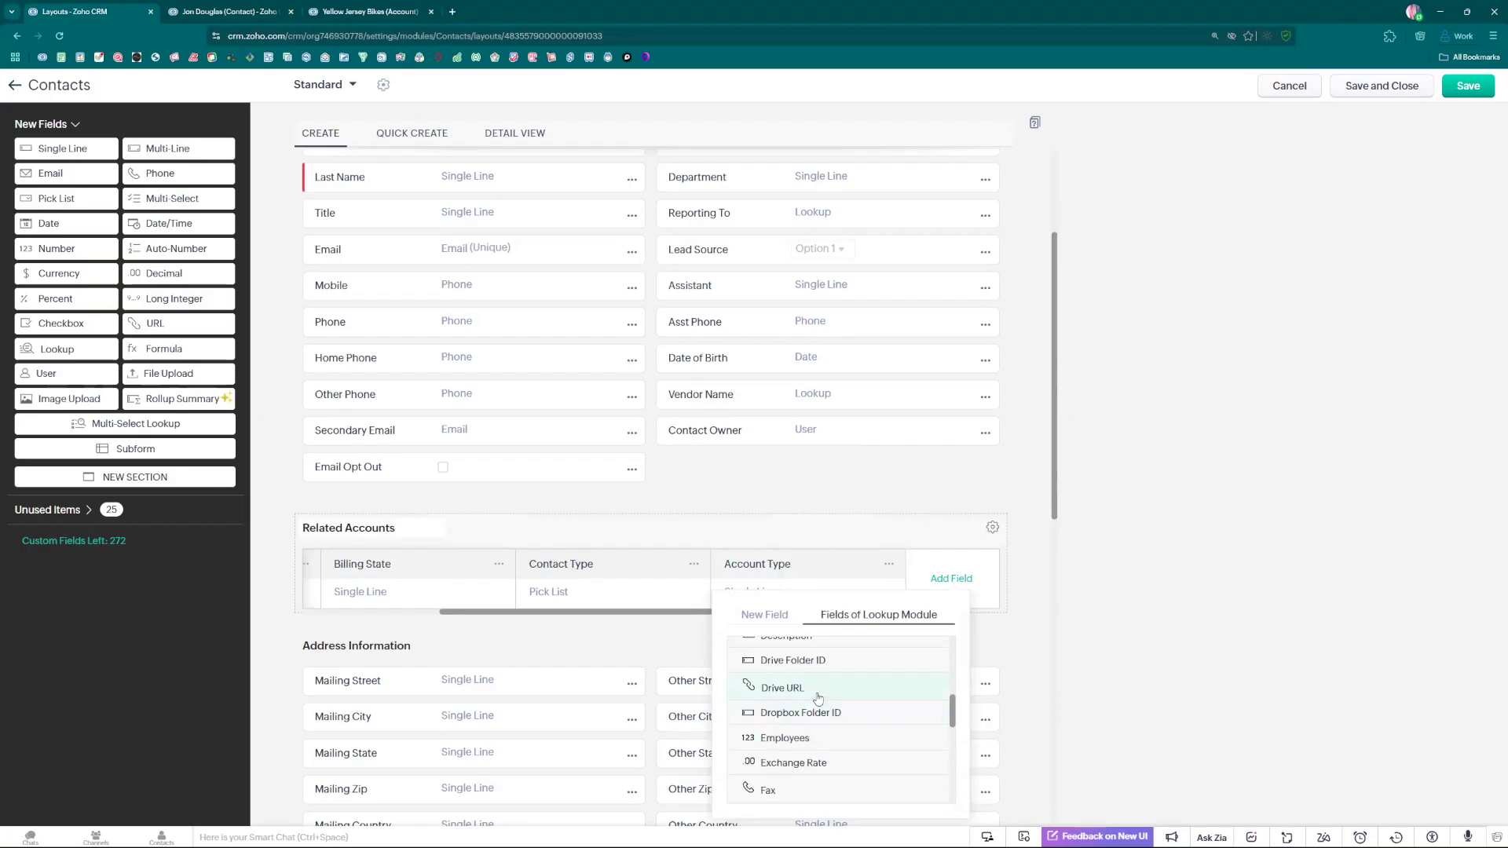
scroll(817, 703, up, 1)
scroll(815, 699, down, 3)
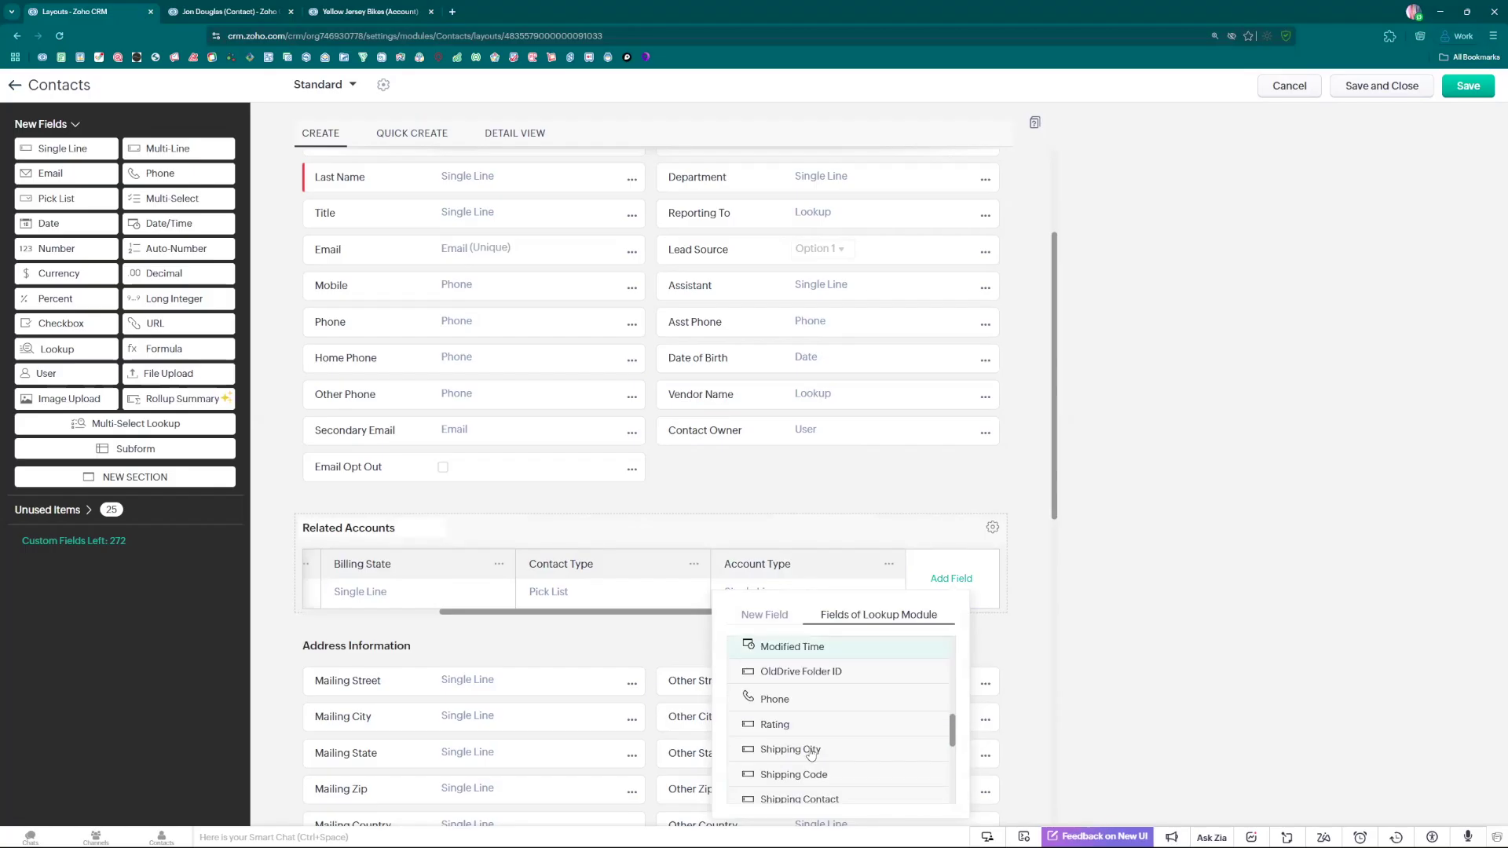
scroll(799, 755, down, 3)
scroll(801, 750, up, 3)
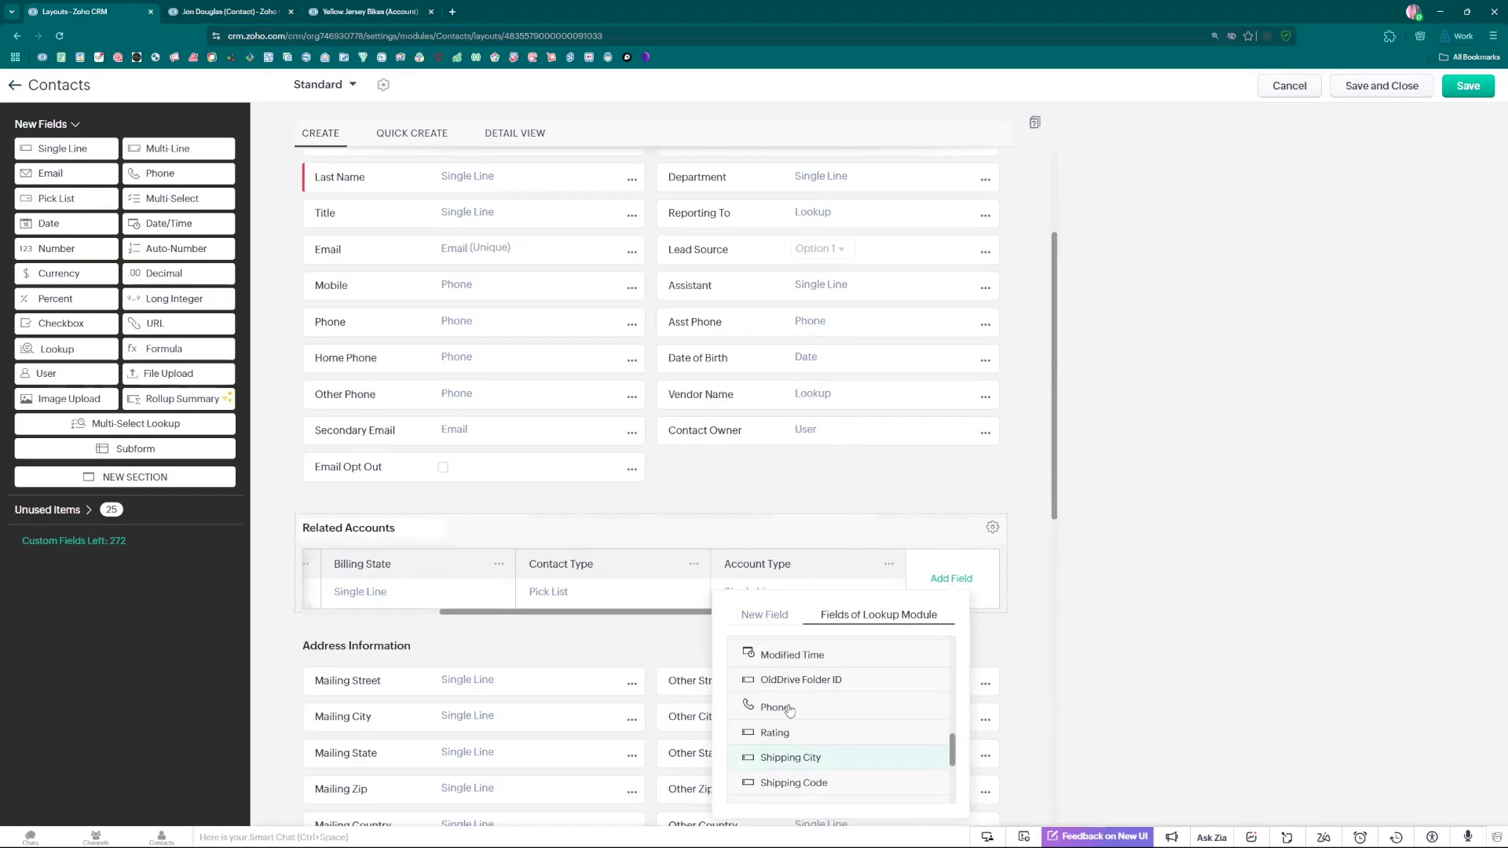
click(807, 707)
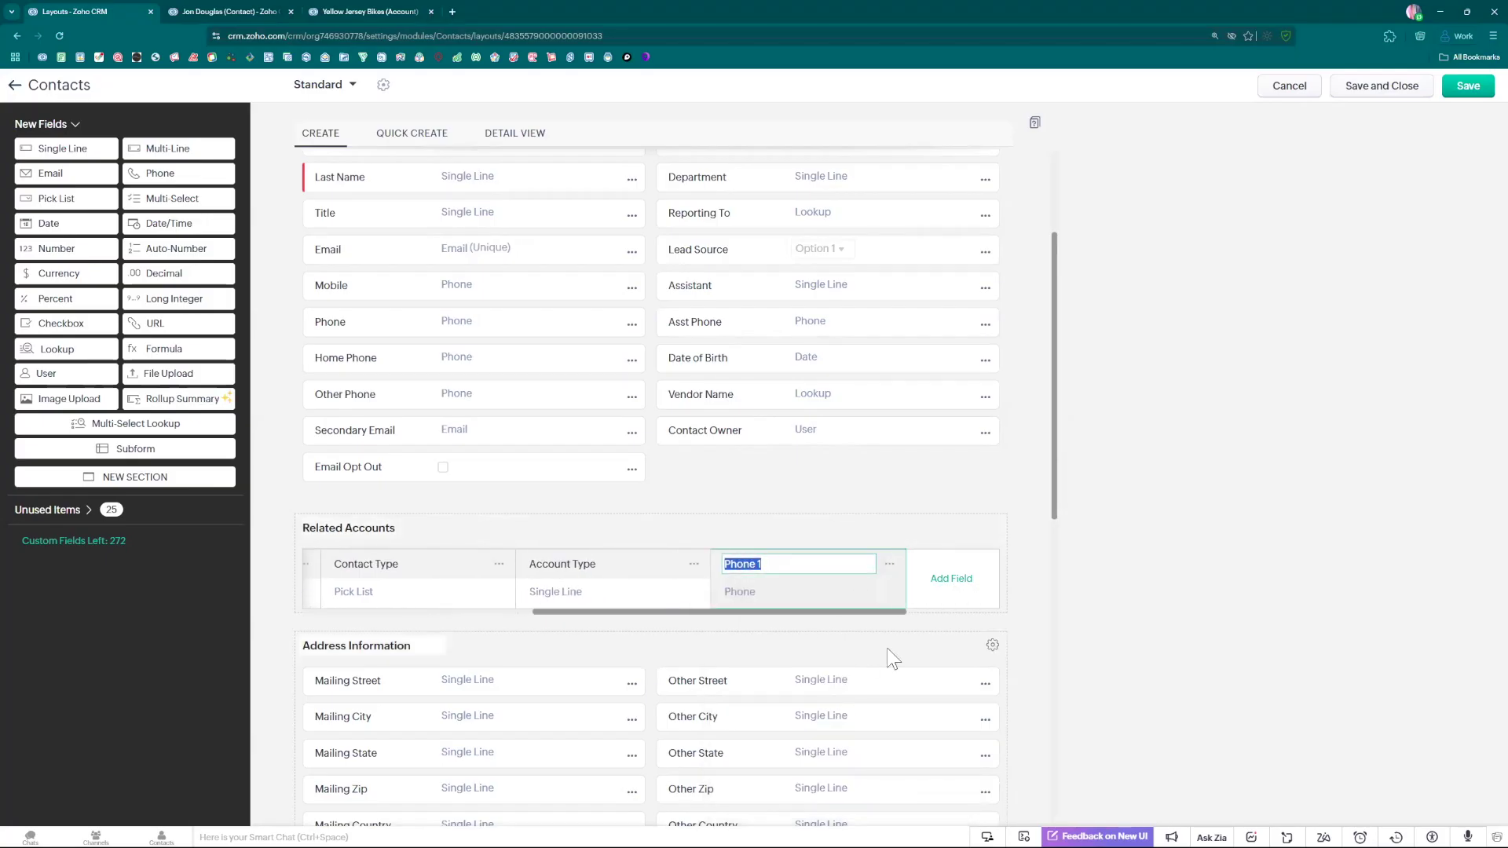
click(810, 564)
key(BackSpace)
key(BackSpace)
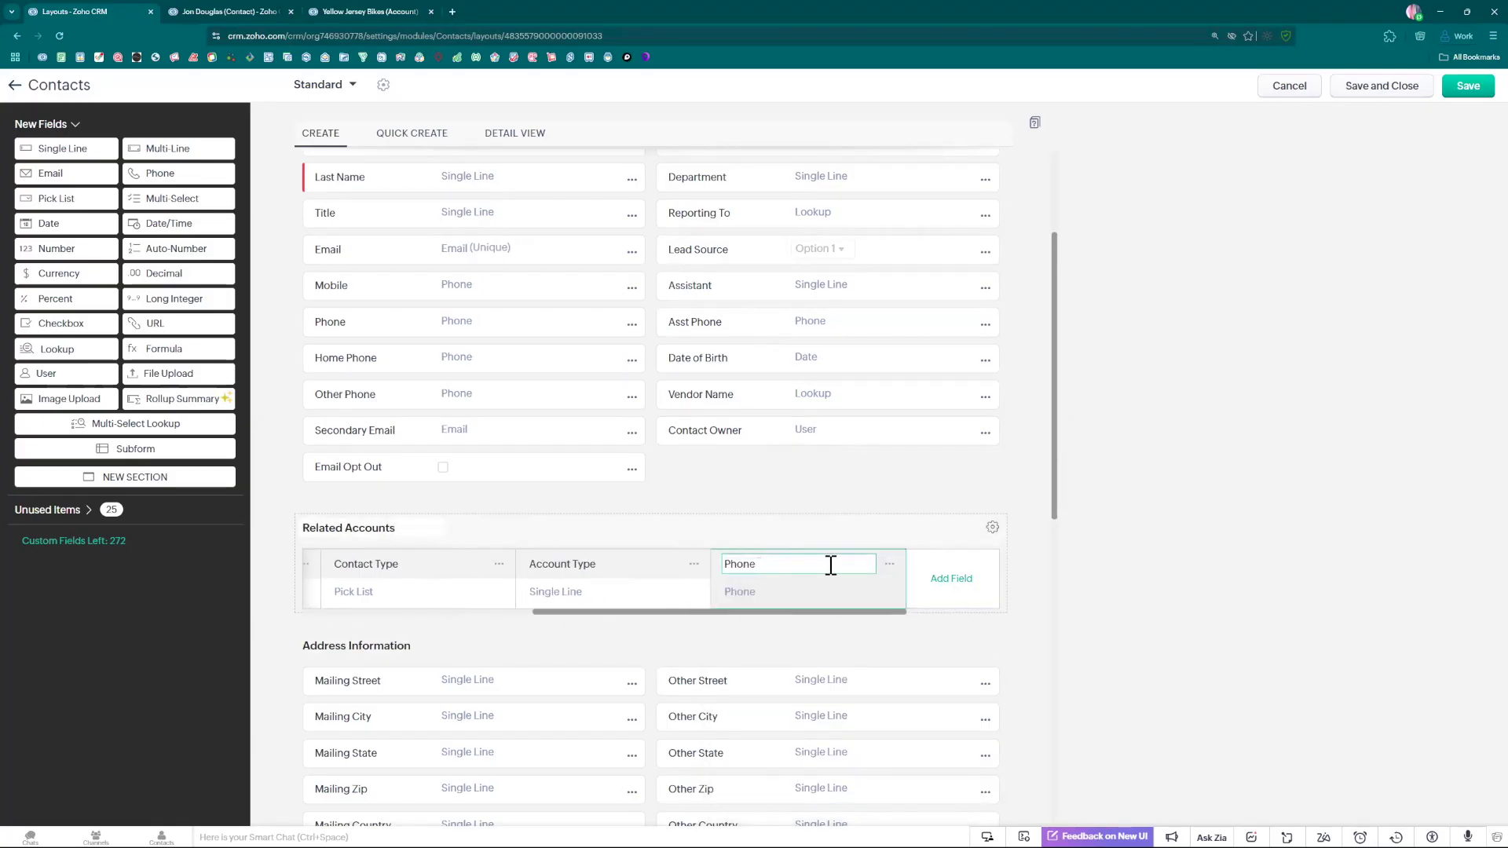
Step: Add the related account's Description field to the Related Accounts subform and label it "Description"
click(943, 579)
scroll(820, 707, up, 2)
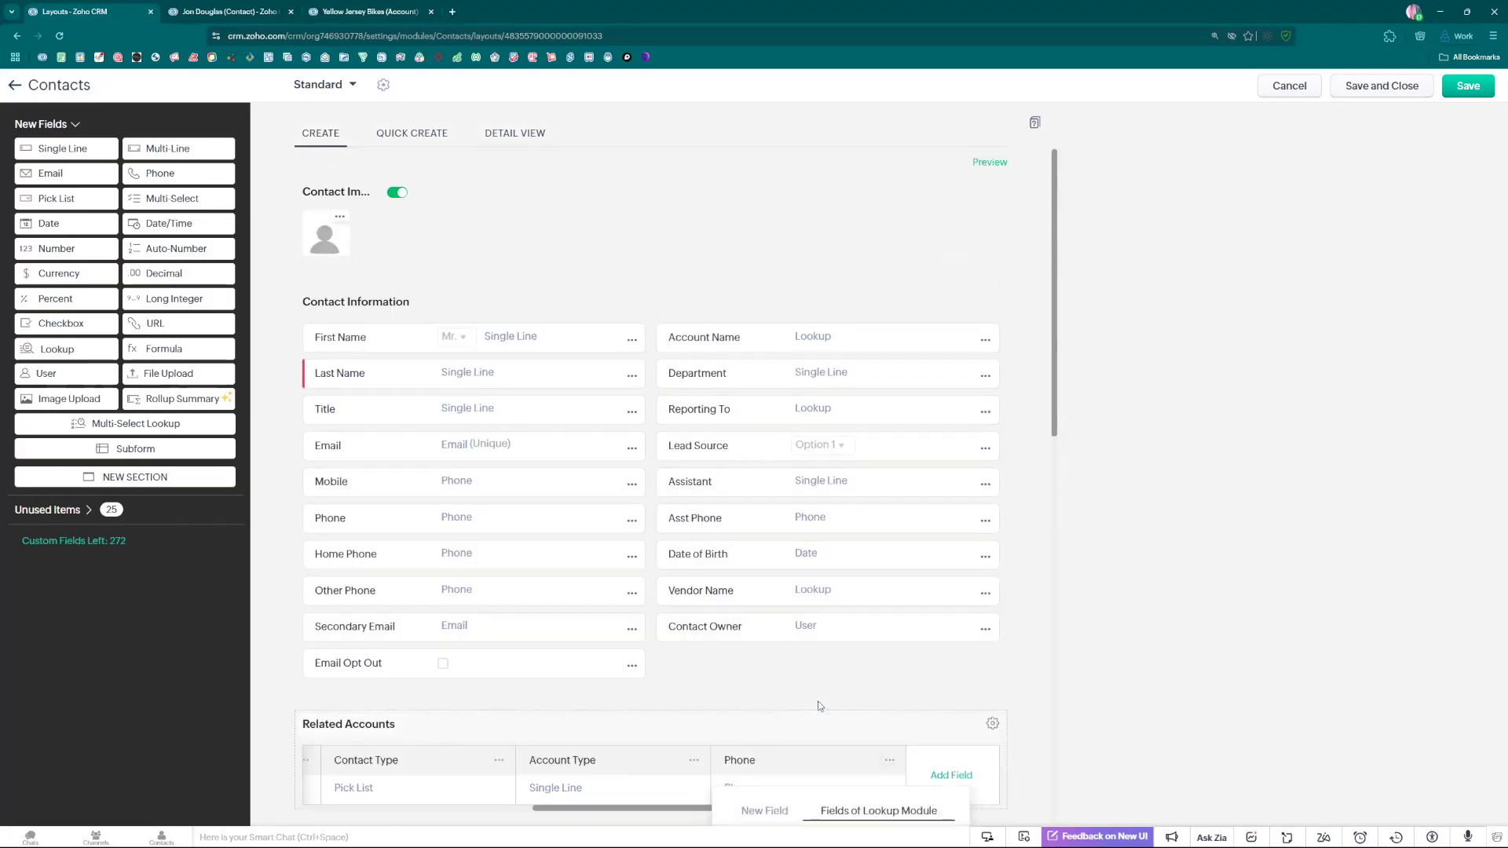
scroll(820, 706, down, 3)
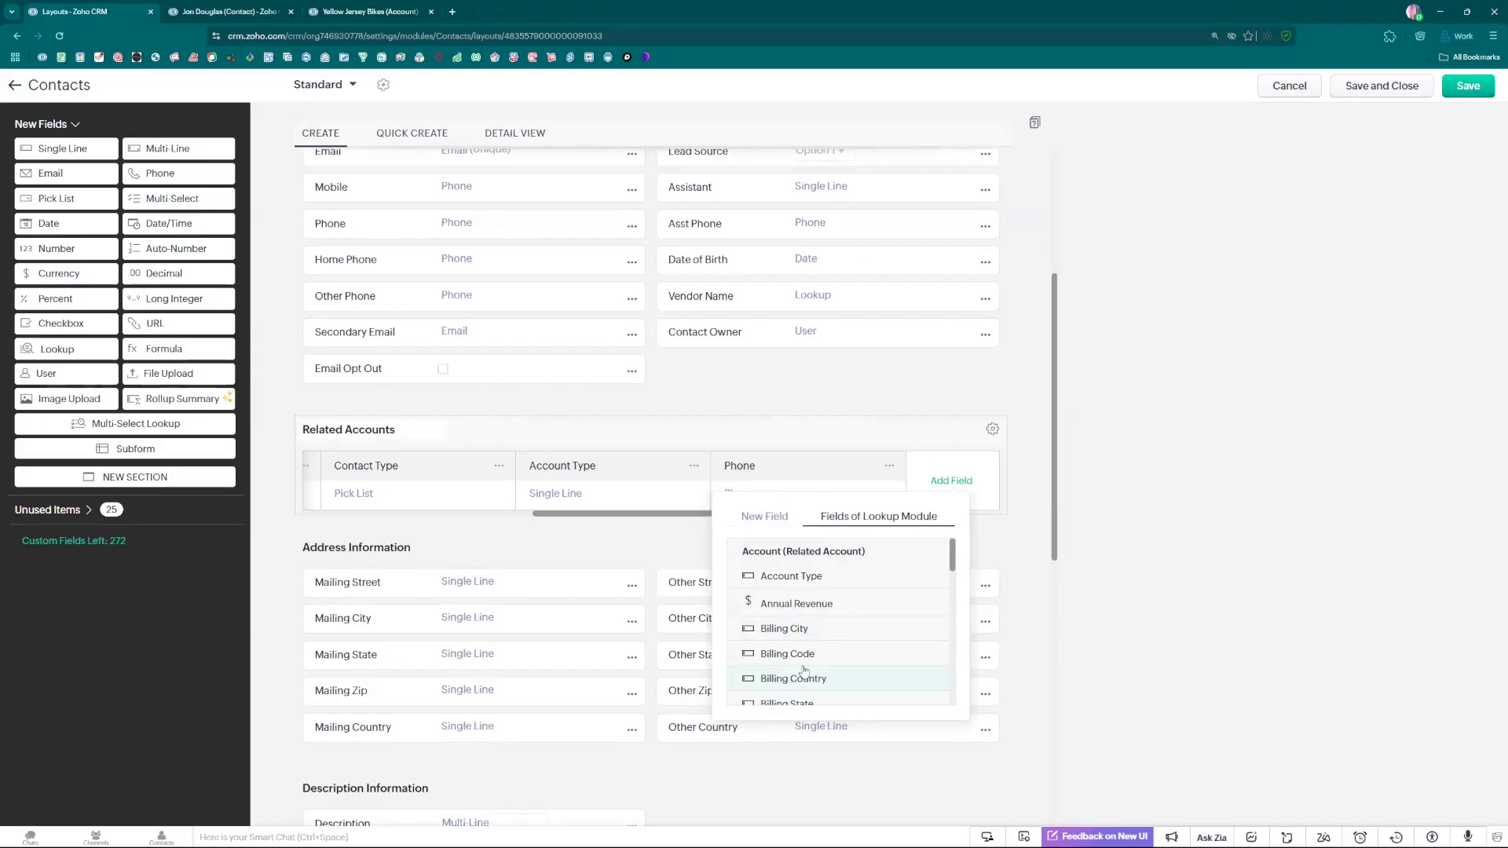
scroll(804, 670, down, 3)
click(798, 636)
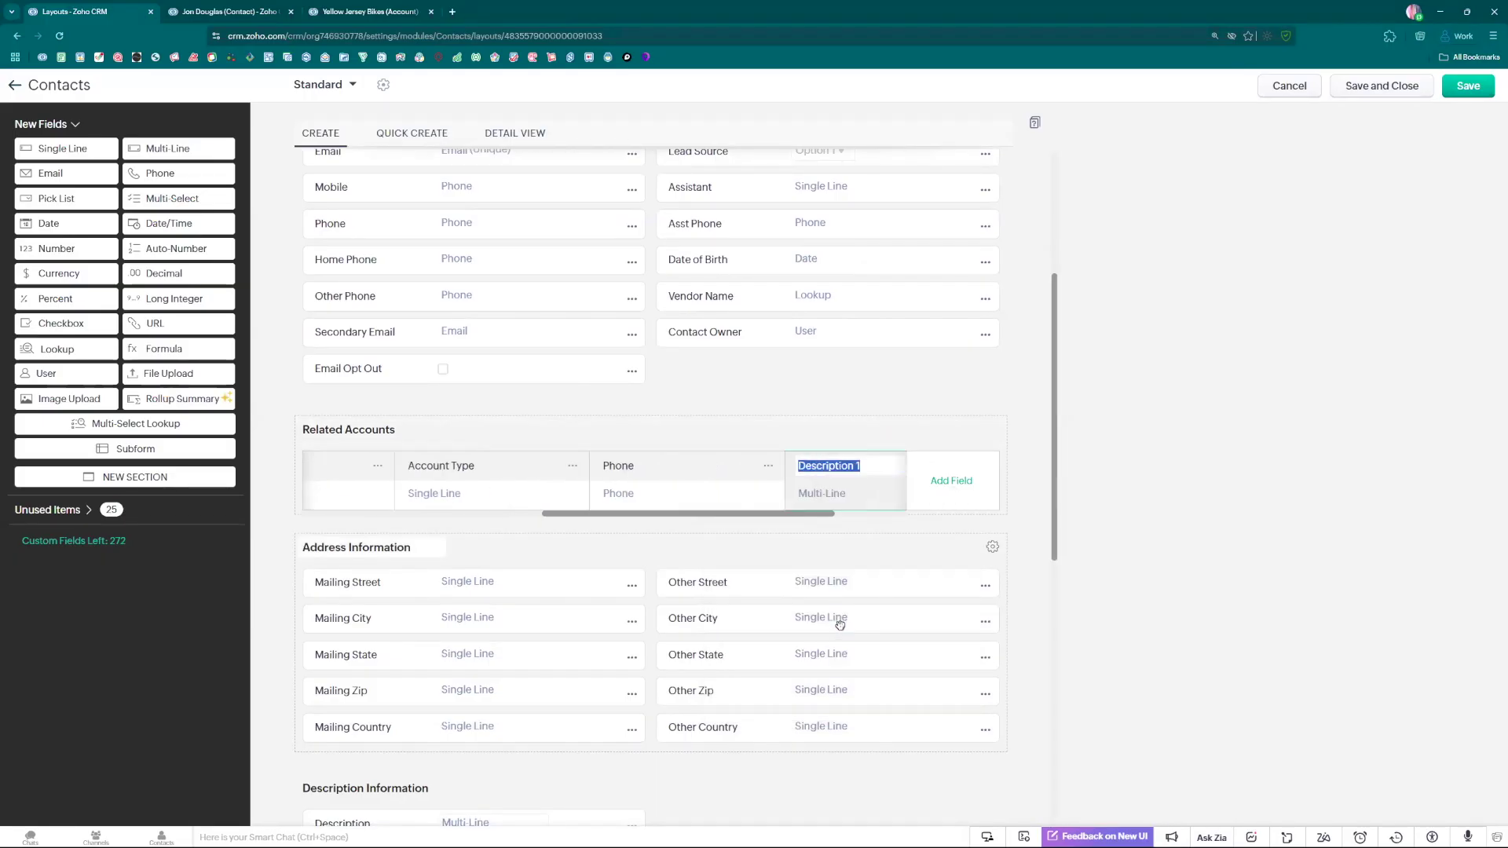
click(742, 465)
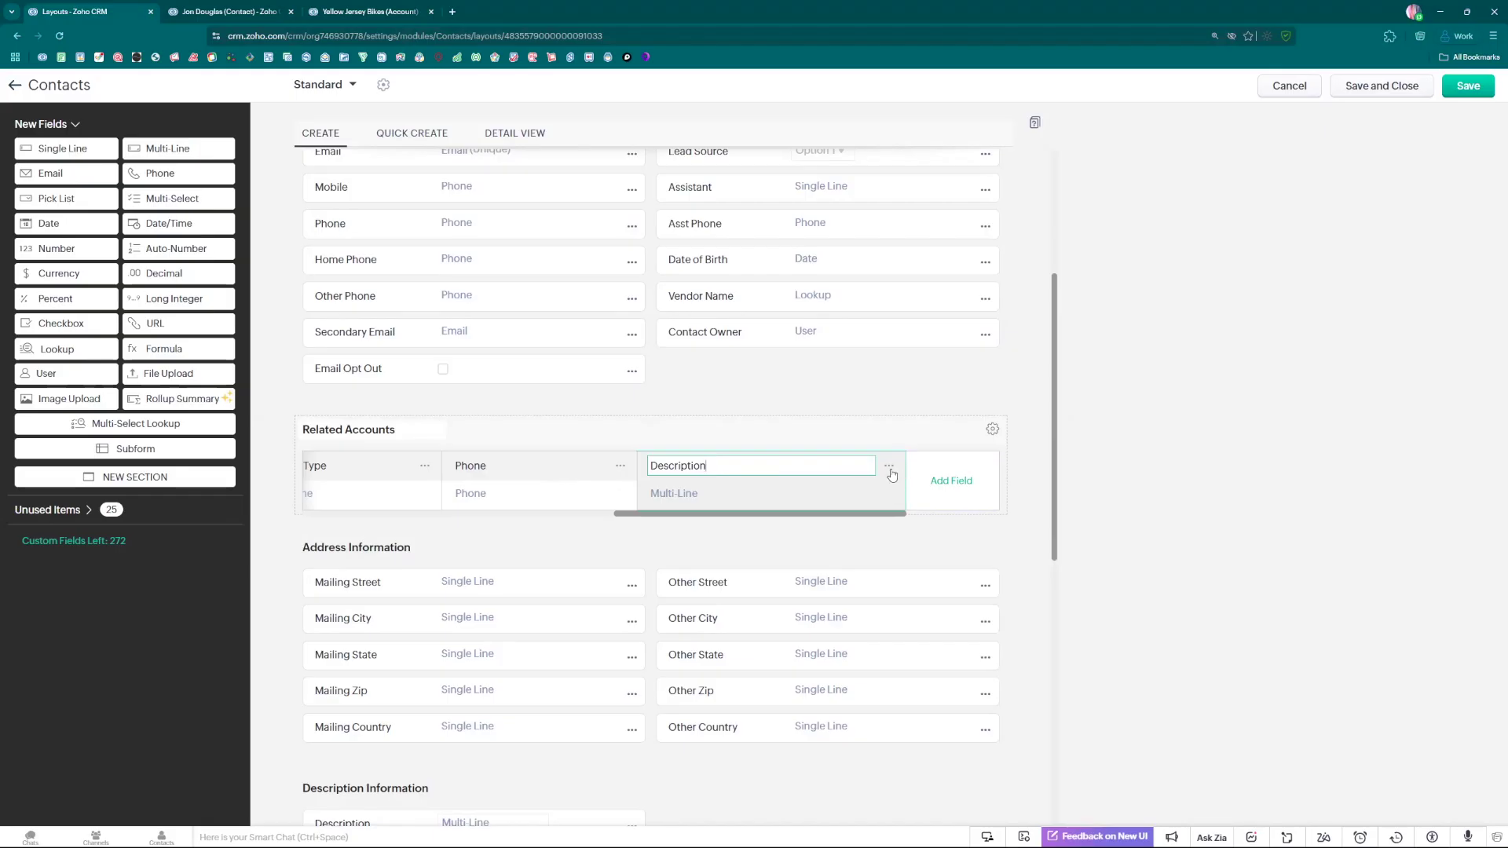
Step: Add the related account's Employees field to the Related Accounts subform and label it "Employees"
click(948, 481)
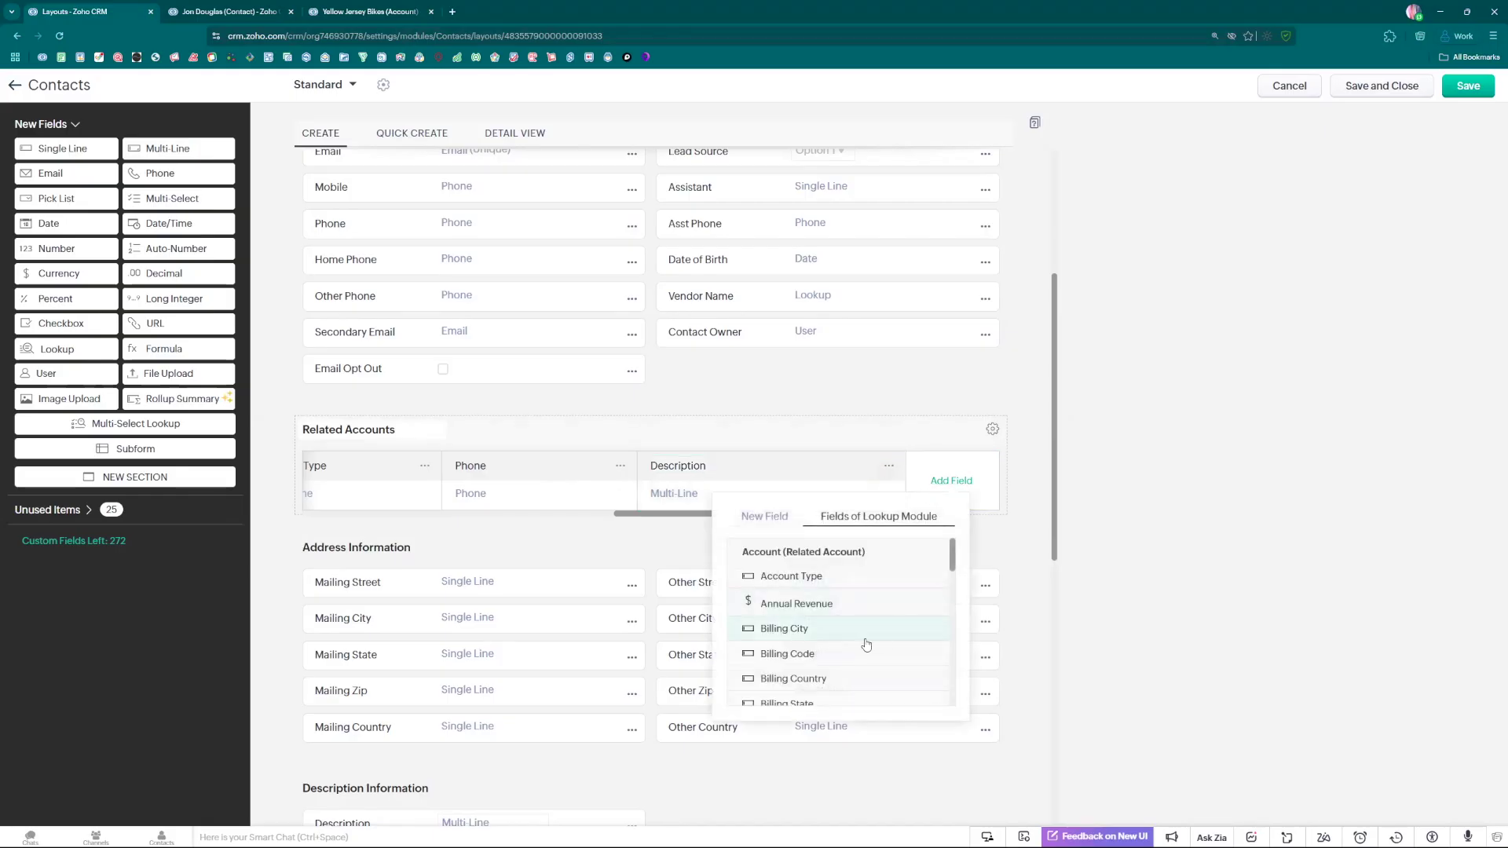
scroll(856, 652, down, 3)
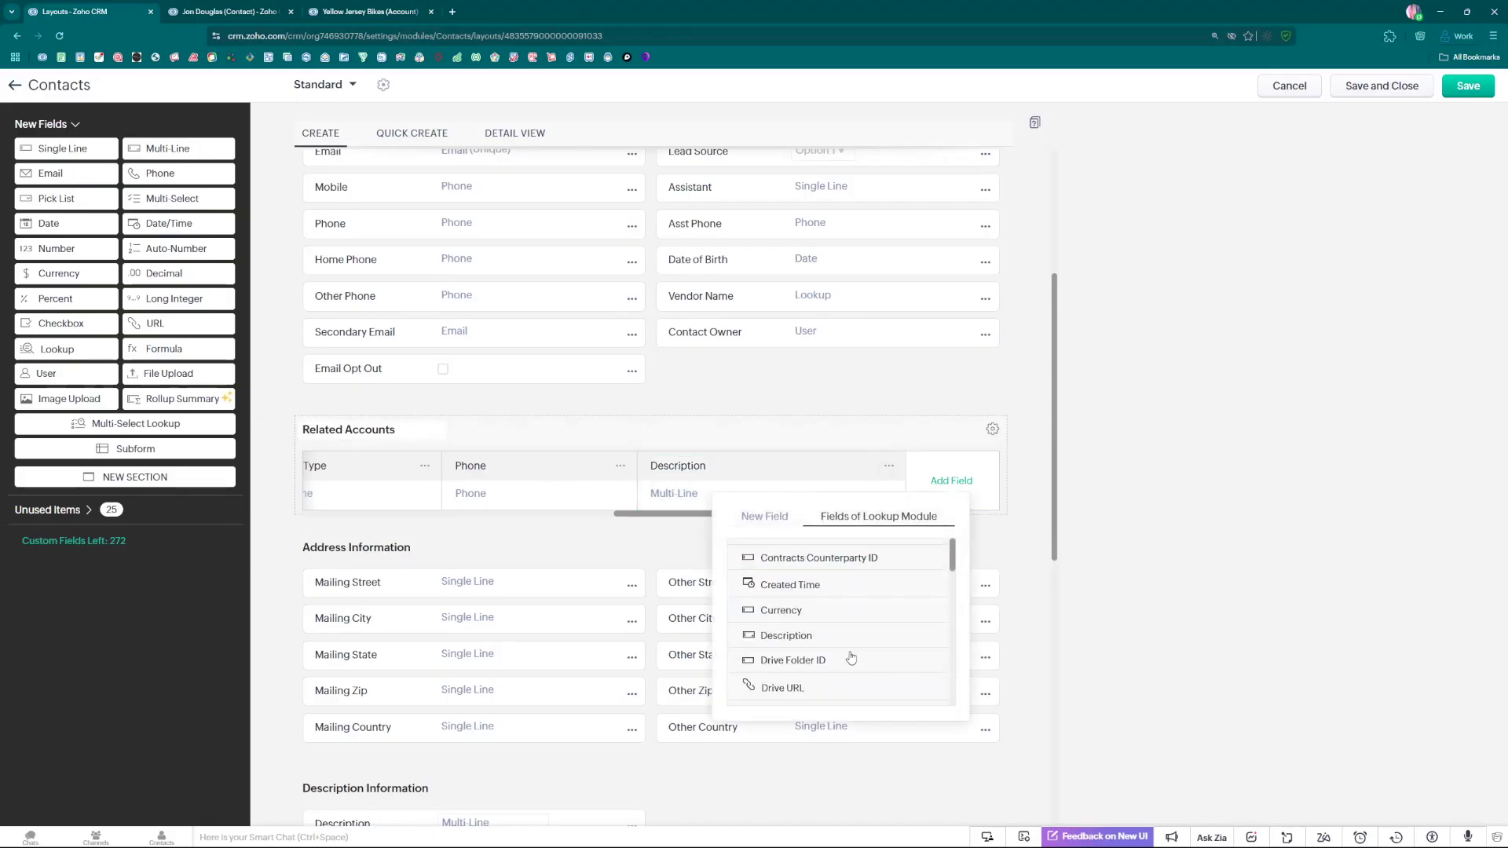
scroll(819, 658, down, 2)
click(809, 638)
click(866, 465)
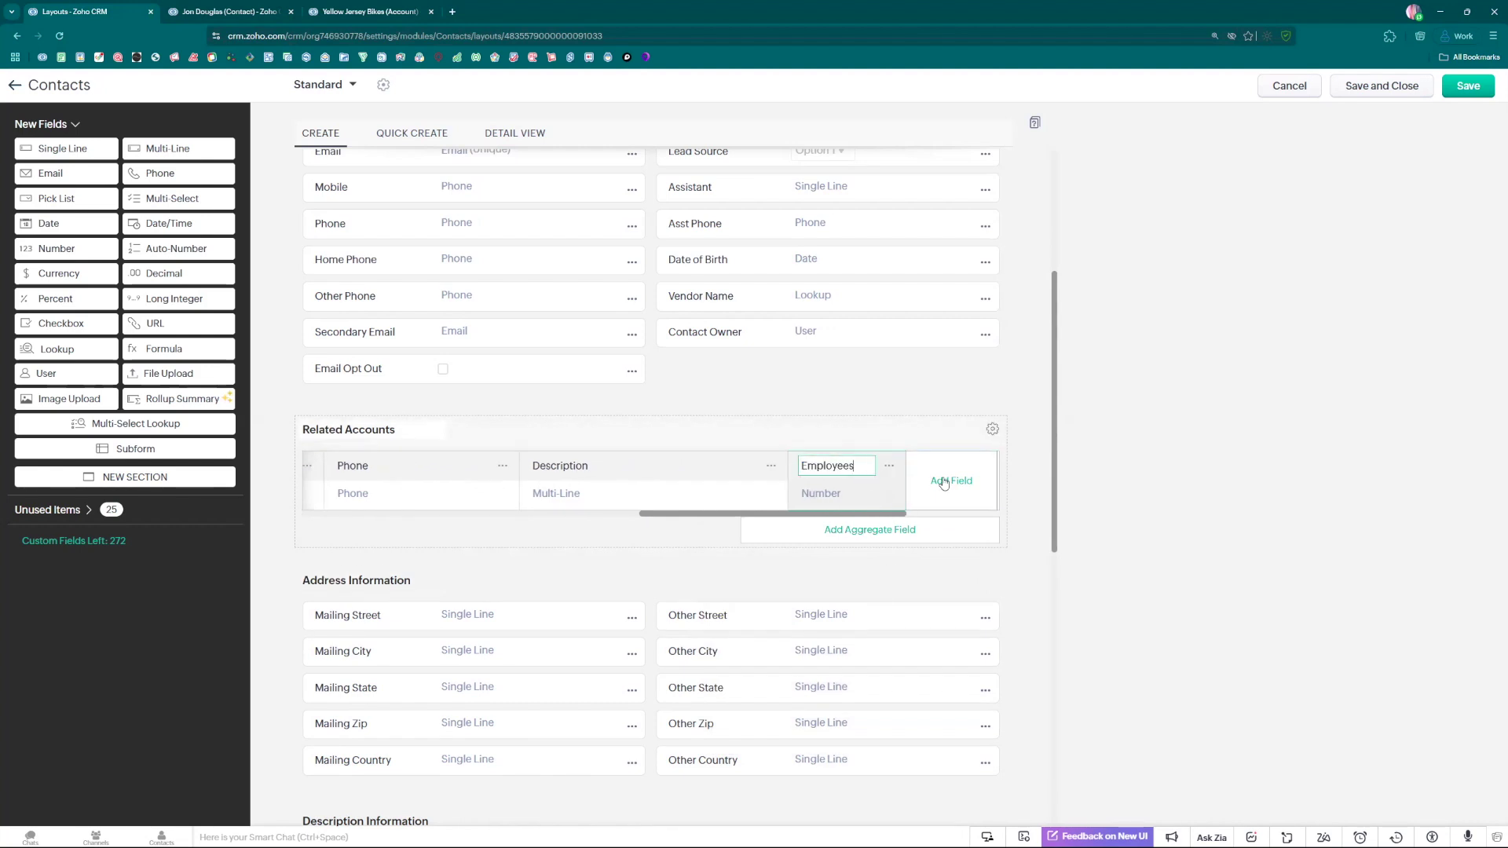
click(1033, 489)
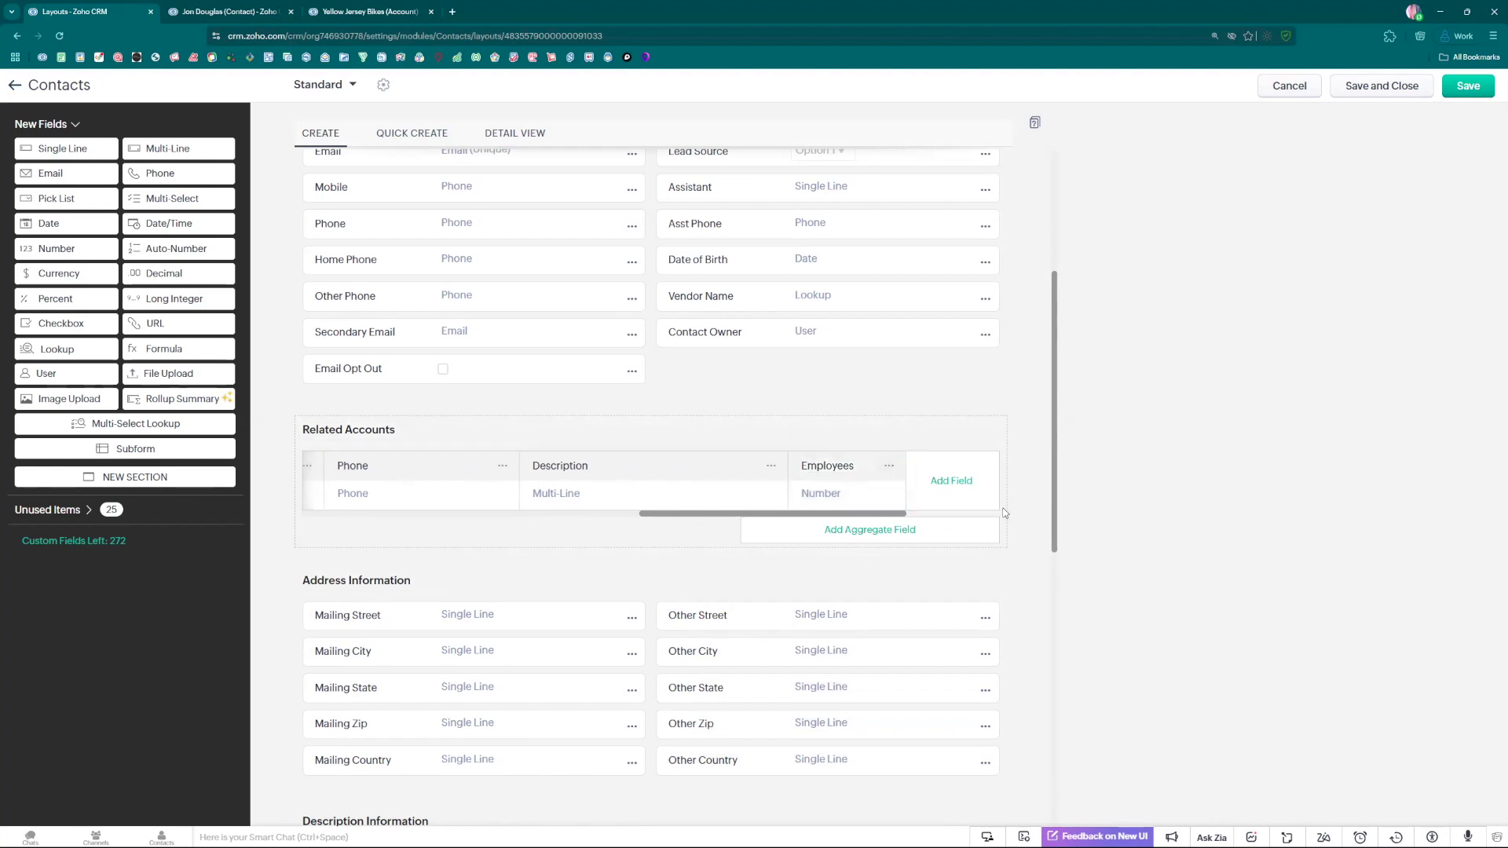
Step: Narrow the Billing State and Contact Type columns of the Related Accounts subform to about half their width
drag(737, 515, 481, 490)
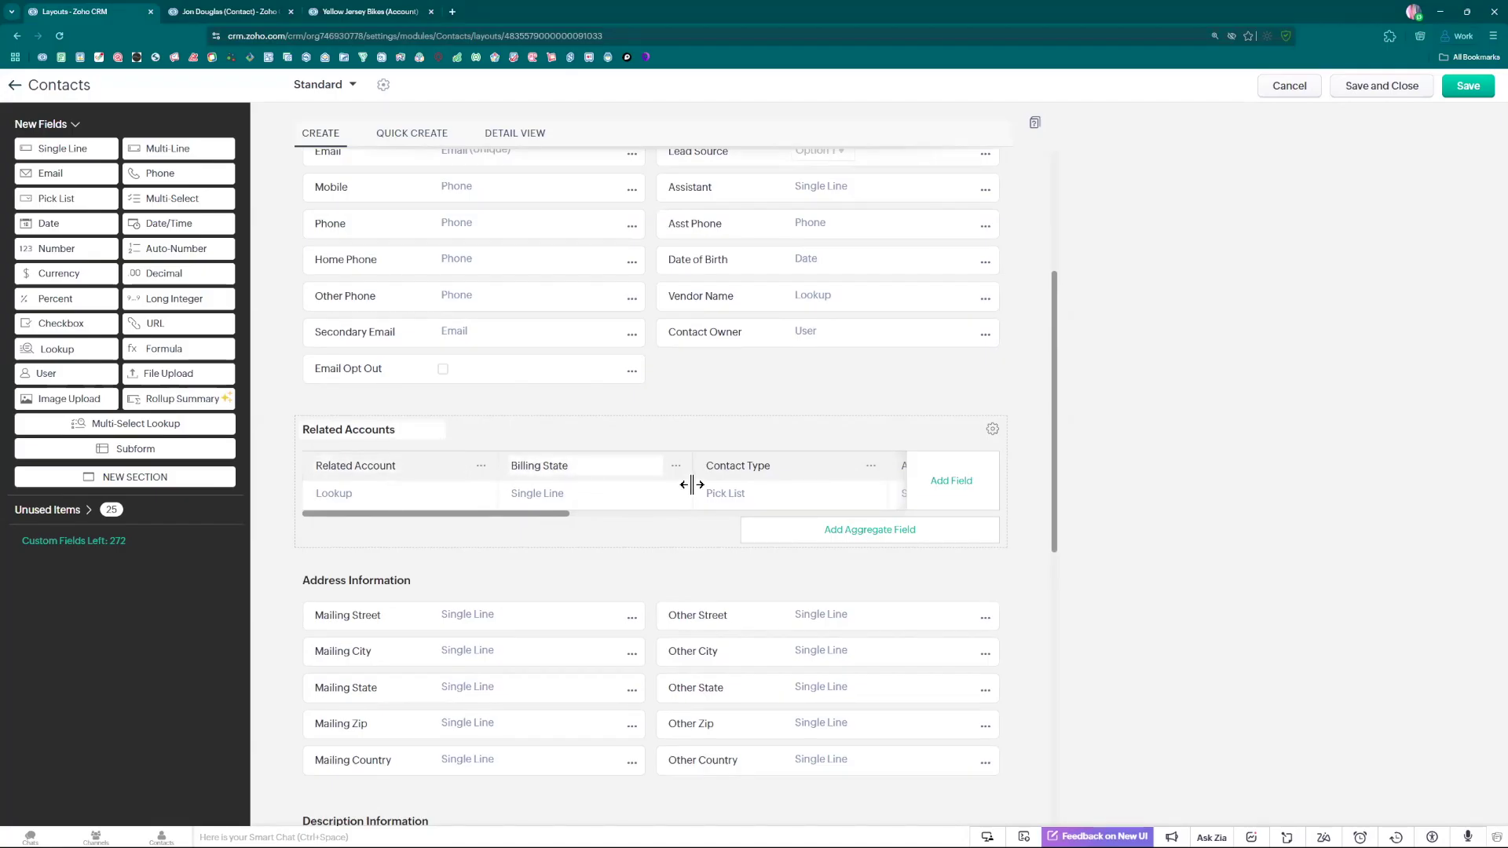
drag(691, 484, 585, 479)
drag(769, 487, 683, 484)
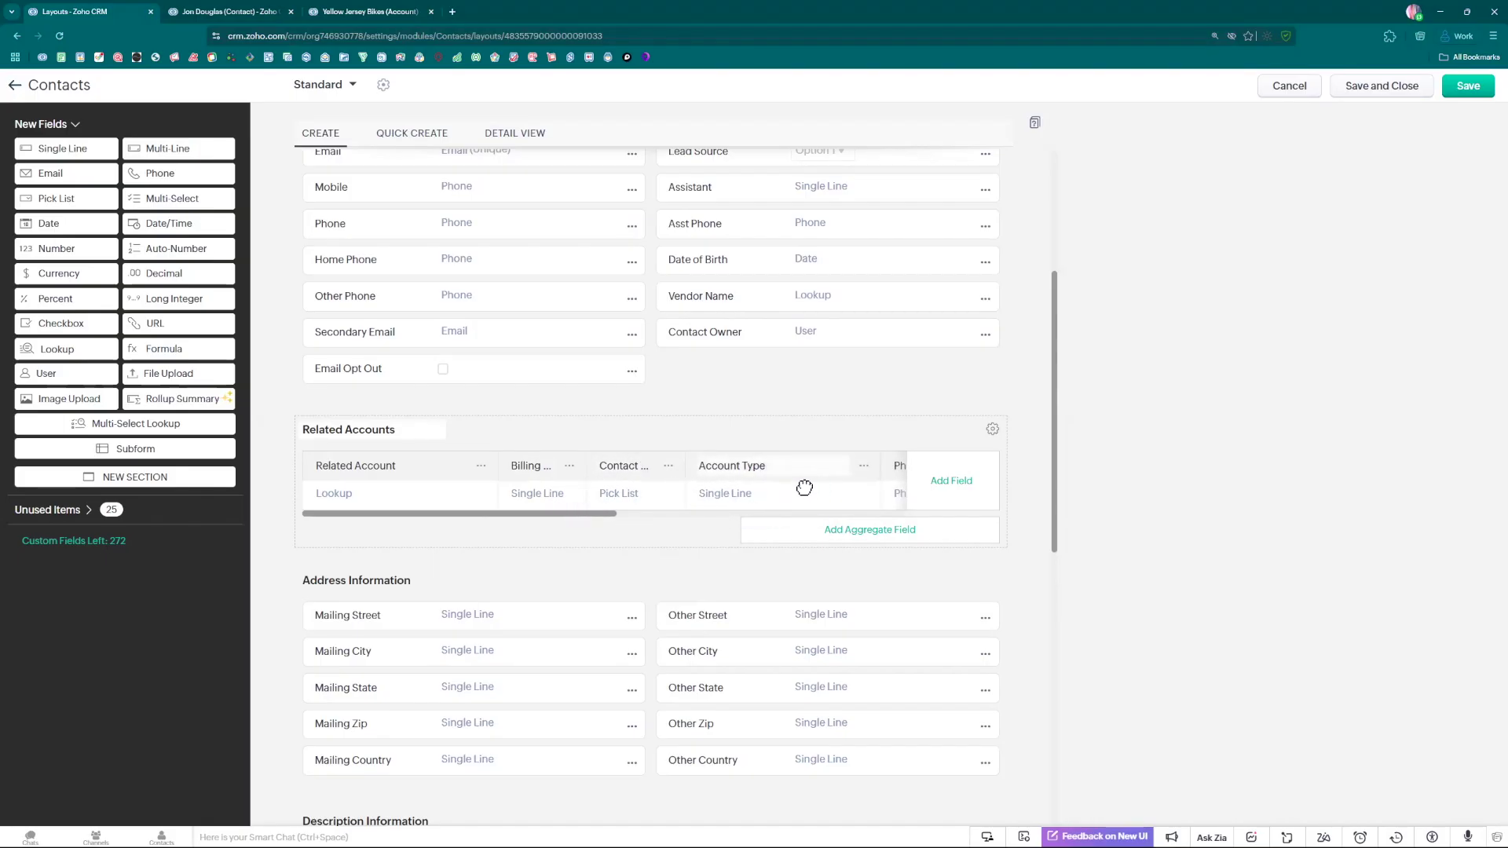
Step: Pin the Related Account, Billing State and Contact Type columns of the Related Accounts subform
click(480, 469)
click(440, 550)
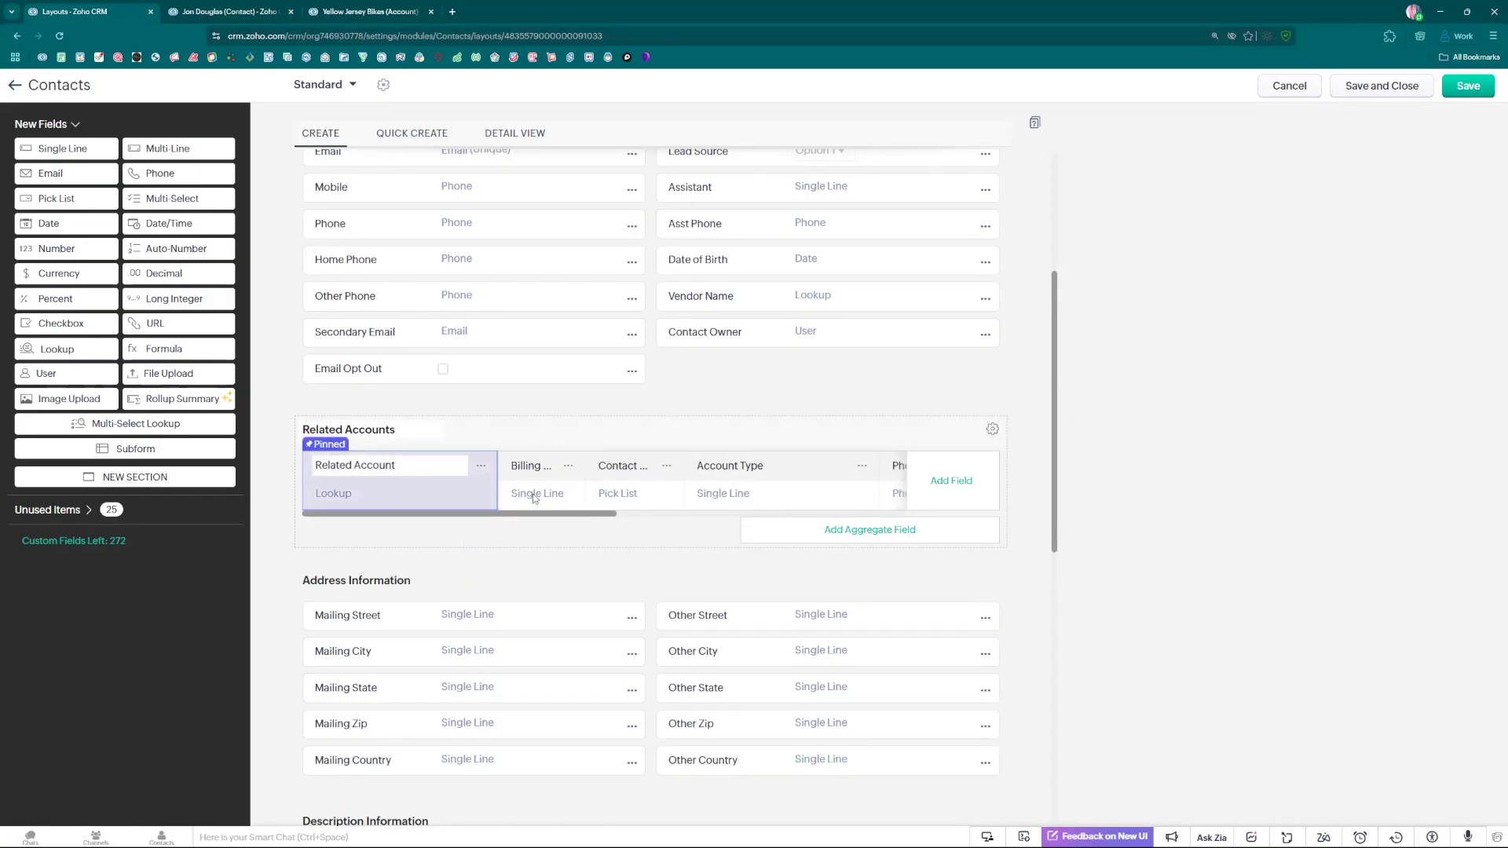
click(566, 470)
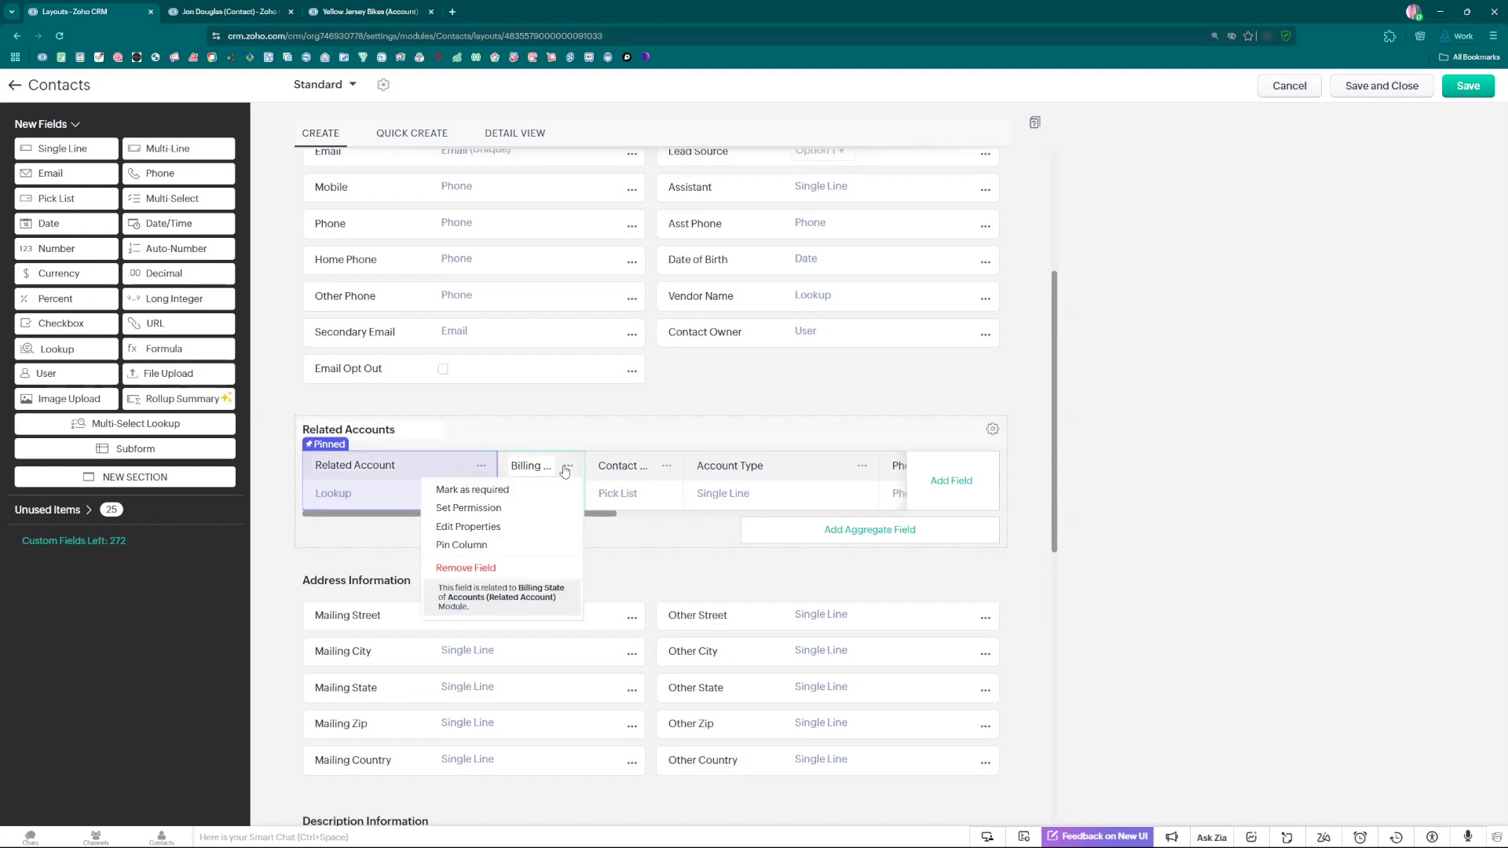
click(487, 545)
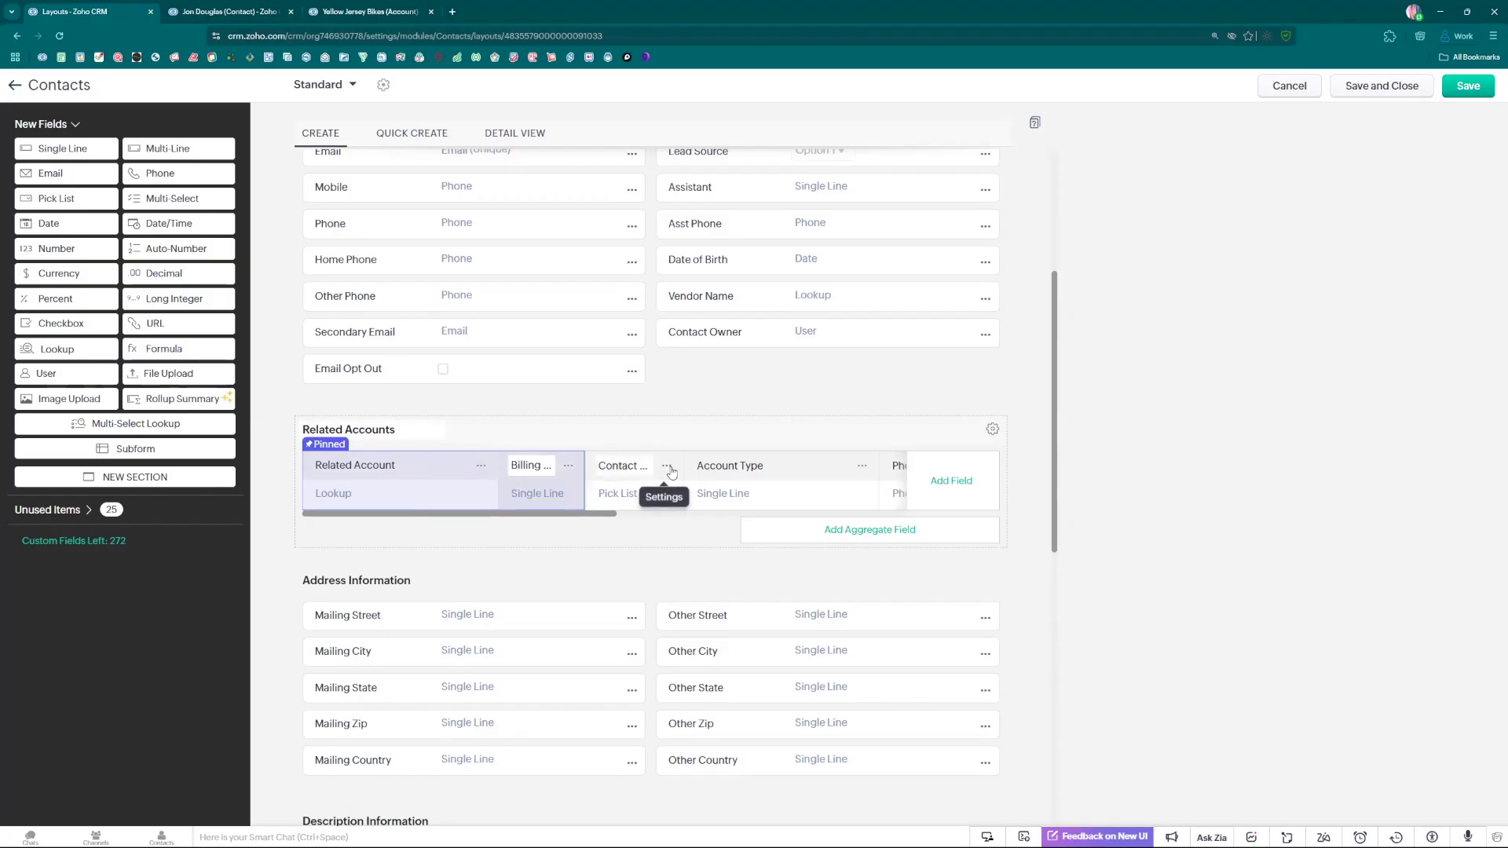
click(668, 467)
click(626, 544)
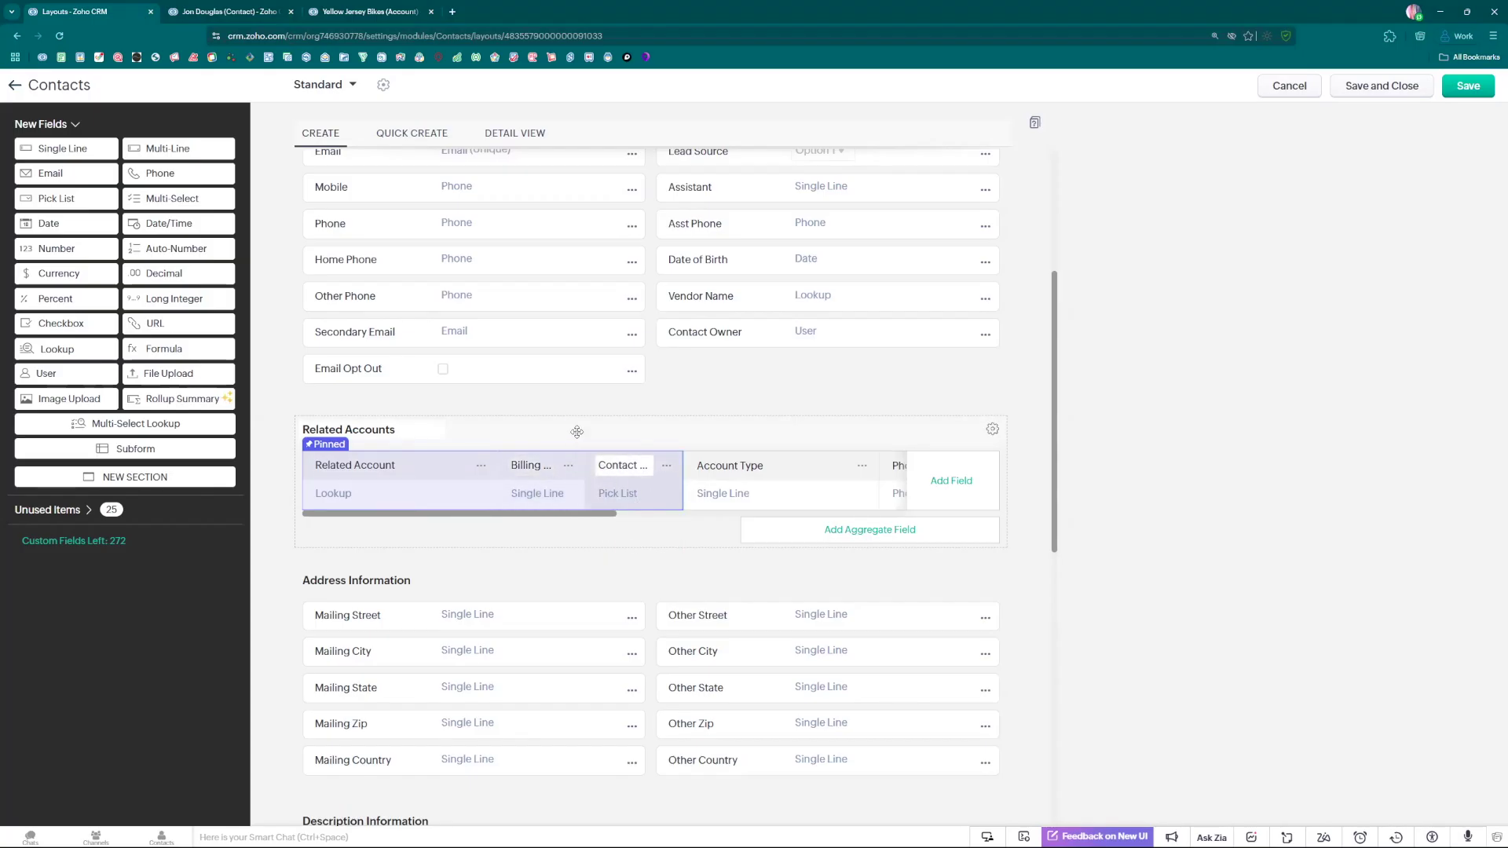
Step: Grant Edit on the Related Accounts subform to Sales 1 and Sales 2 and Delete to Sales 2, remove Standard's Create and Edit, and save the permissions
click(991, 431)
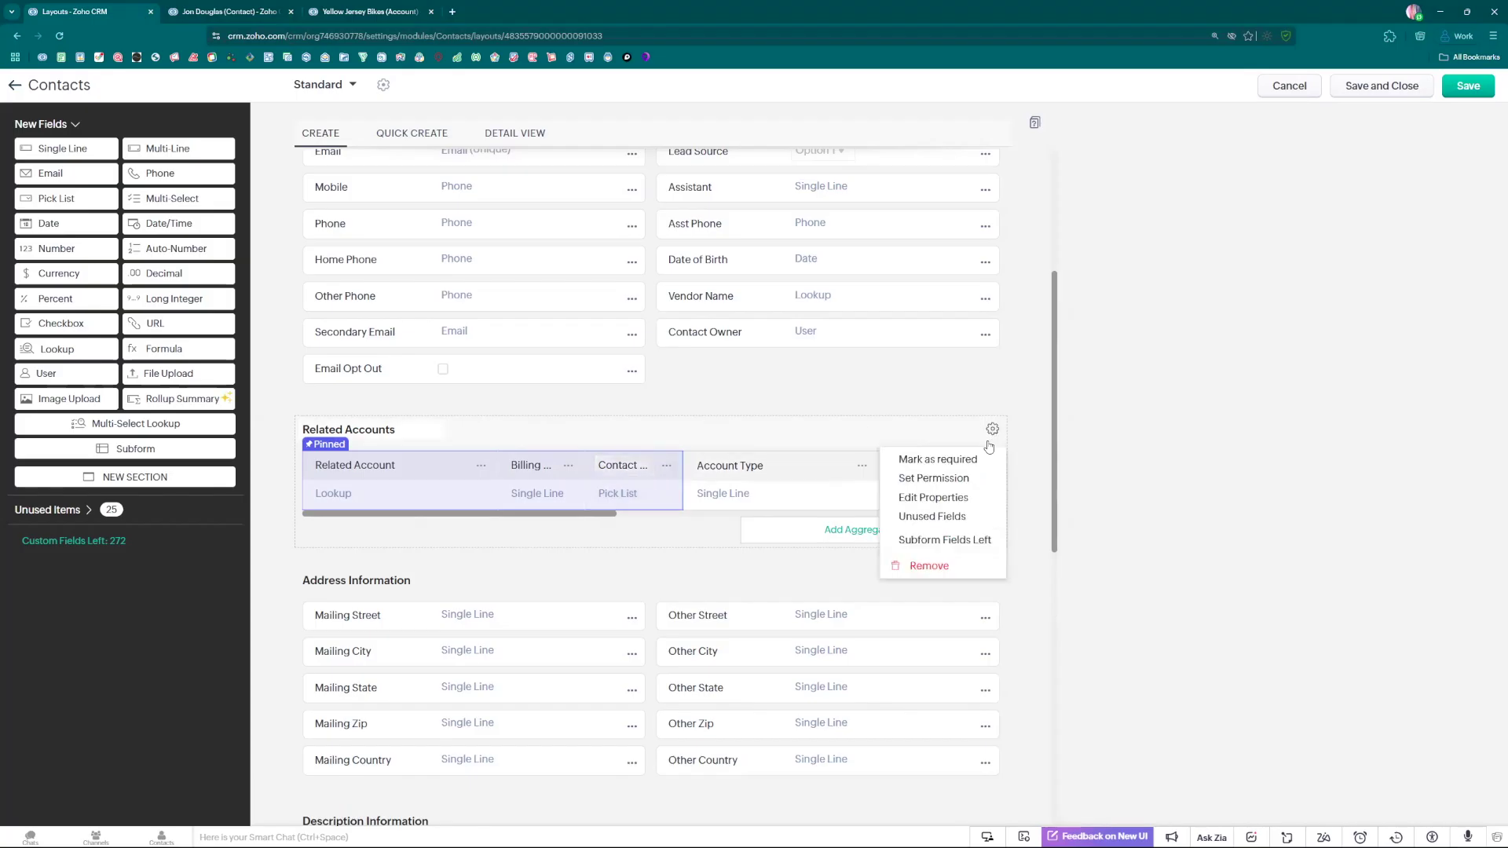
click(935, 478)
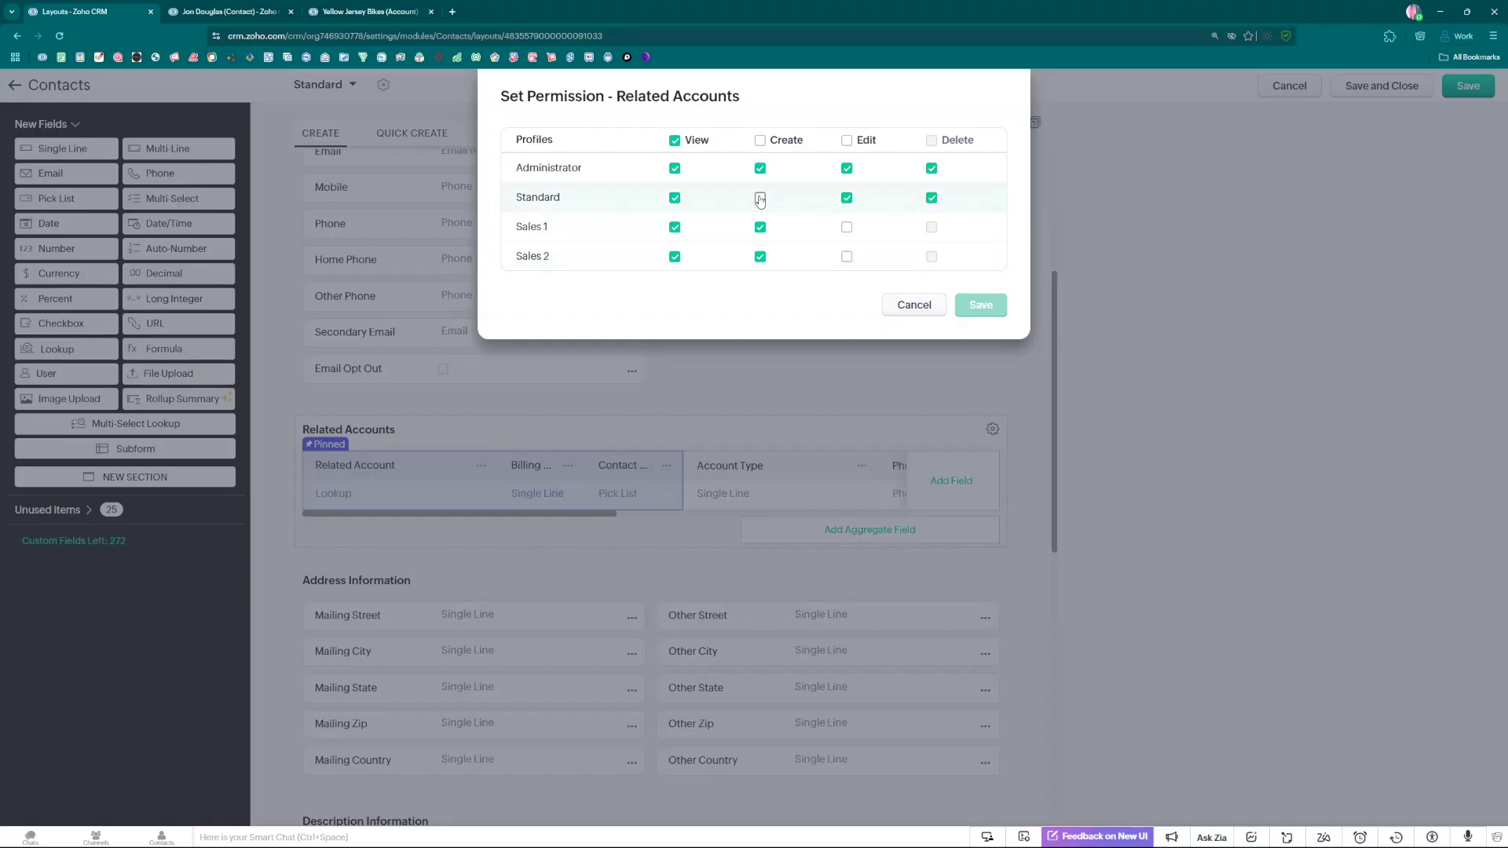
click(761, 199)
click(847, 229)
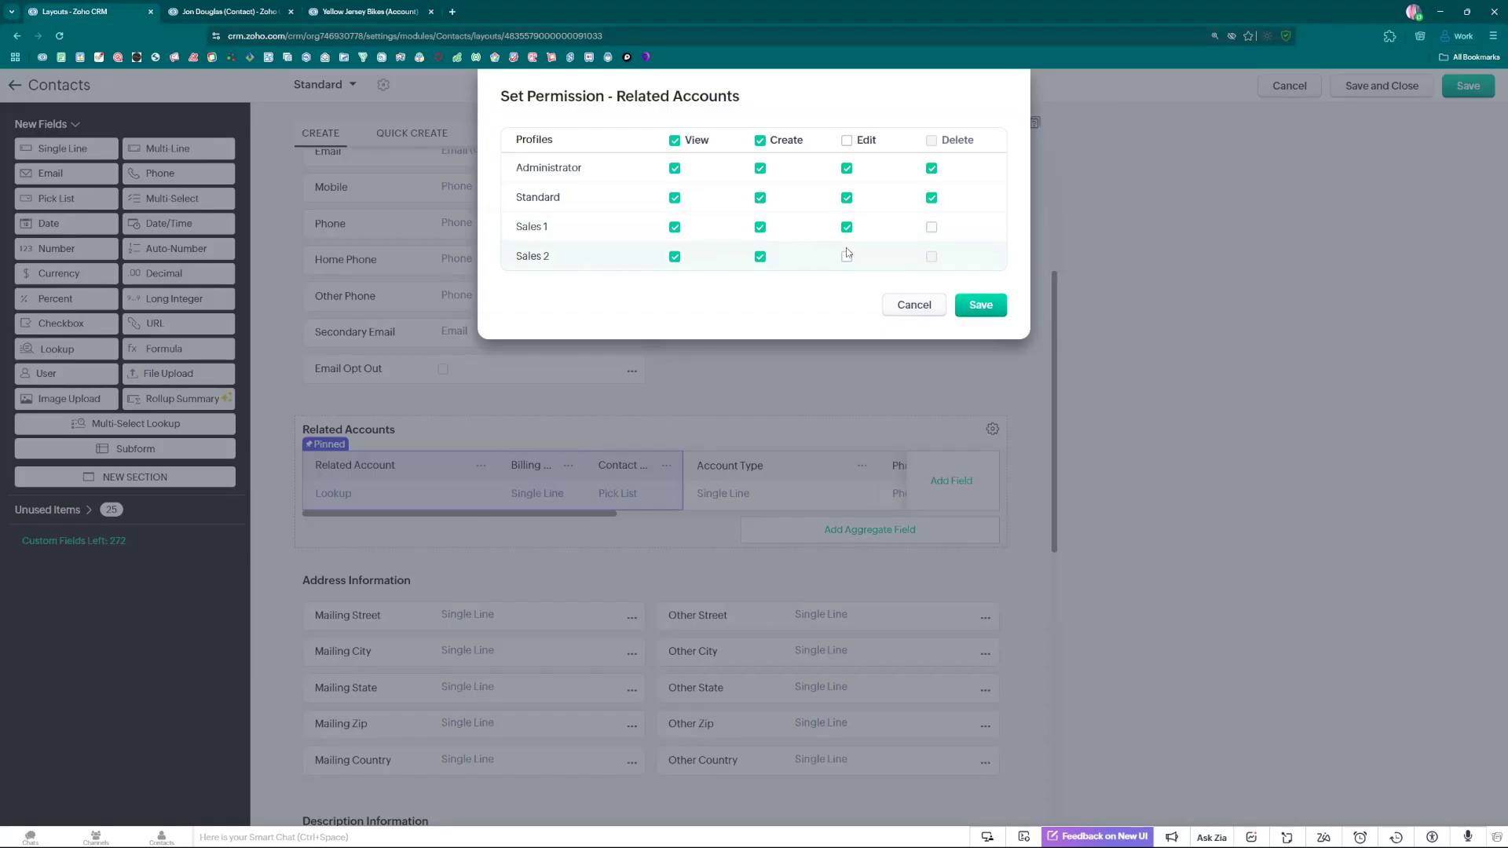
click(847, 258)
click(931, 258)
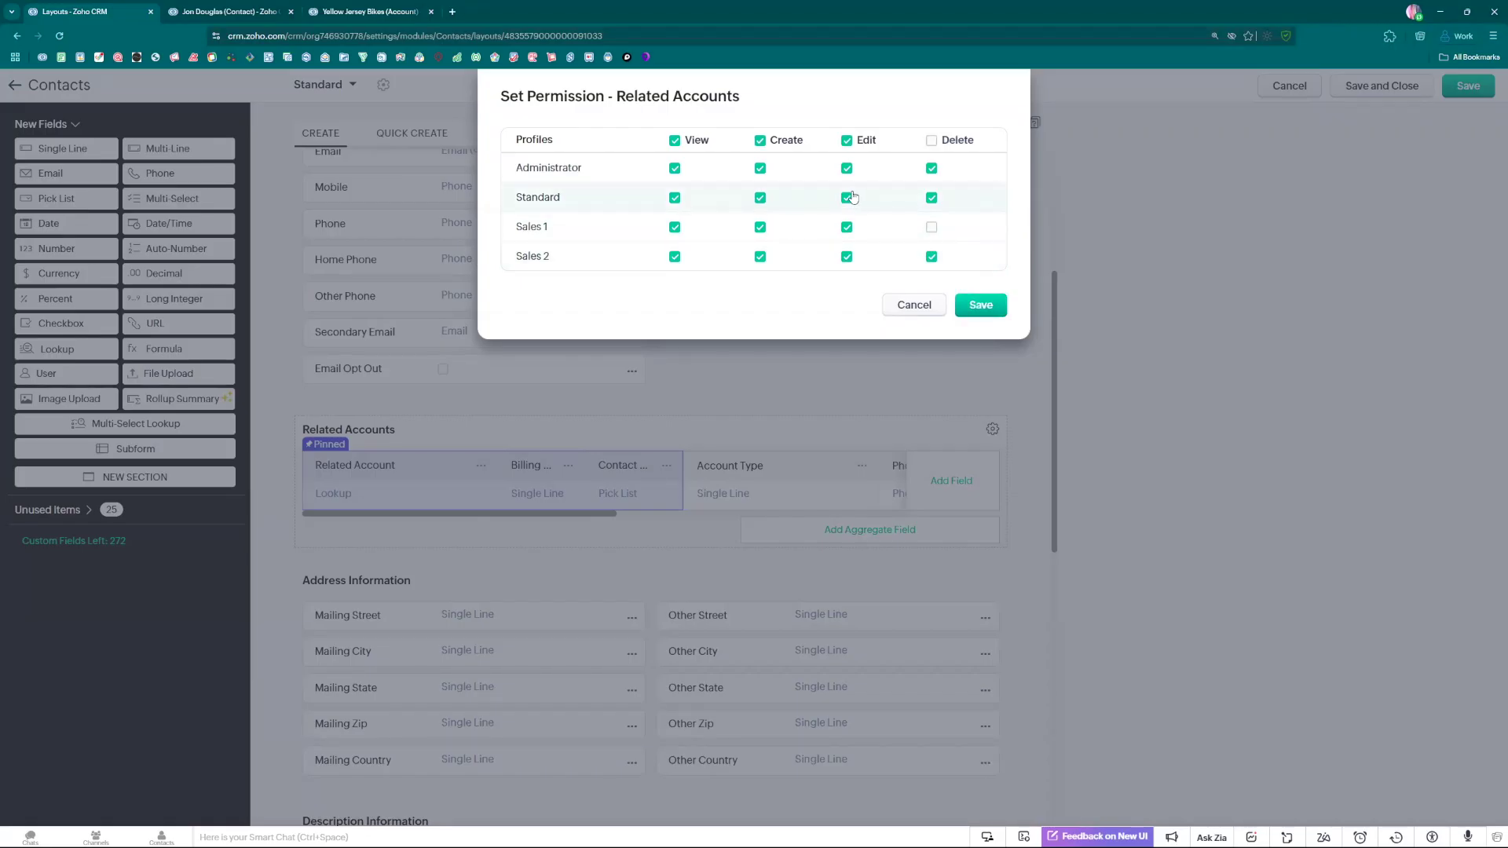
click(846, 198)
click(760, 199)
click(981, 305)
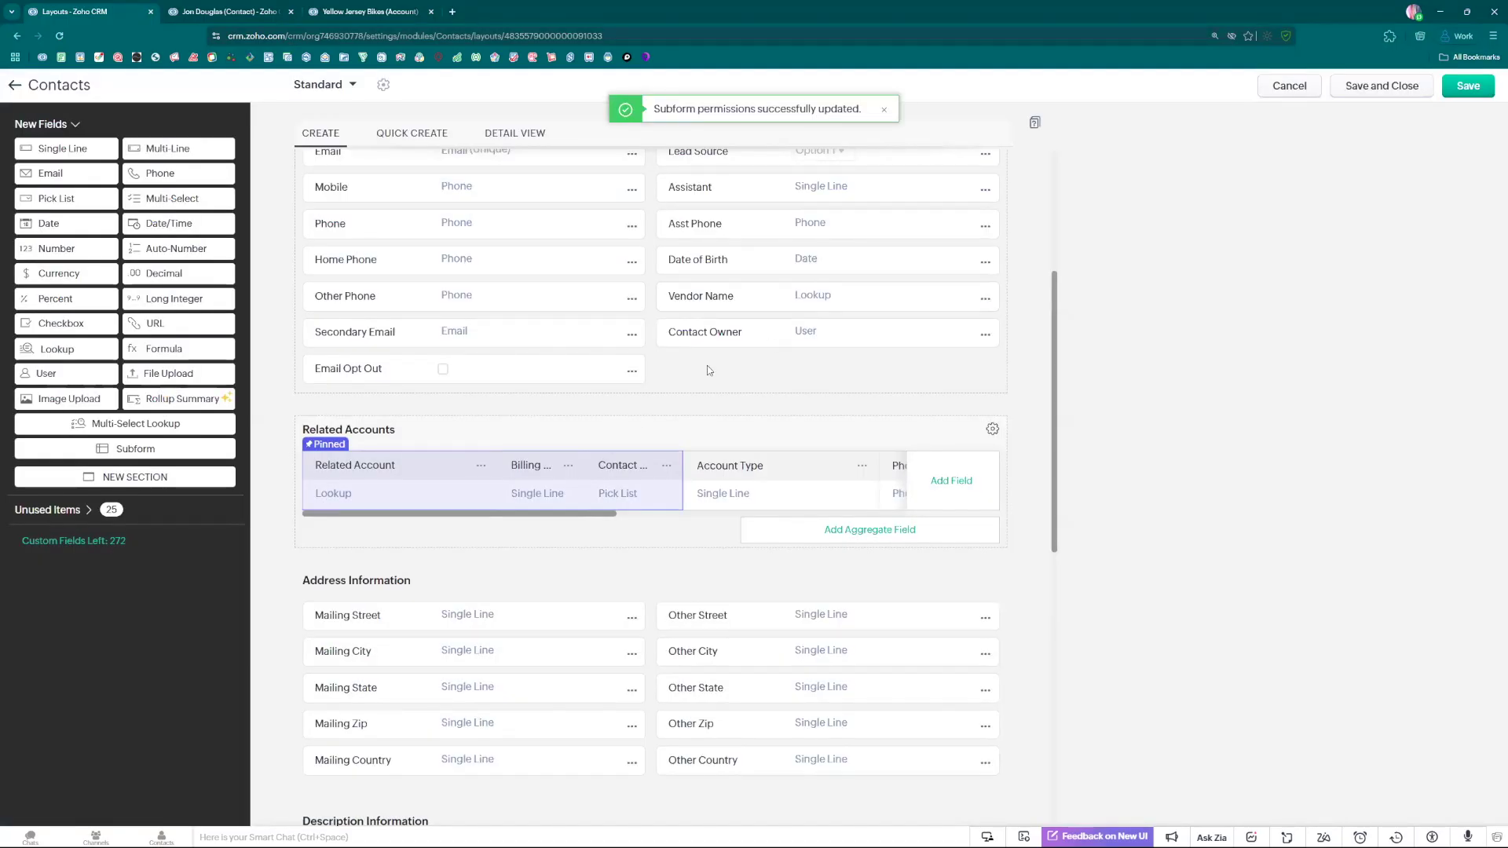
Step: Set the subform's Account Type field to Read Only for Standard, Sales 1 and Sales 2, then save the Contacts layout
click(864, 469)
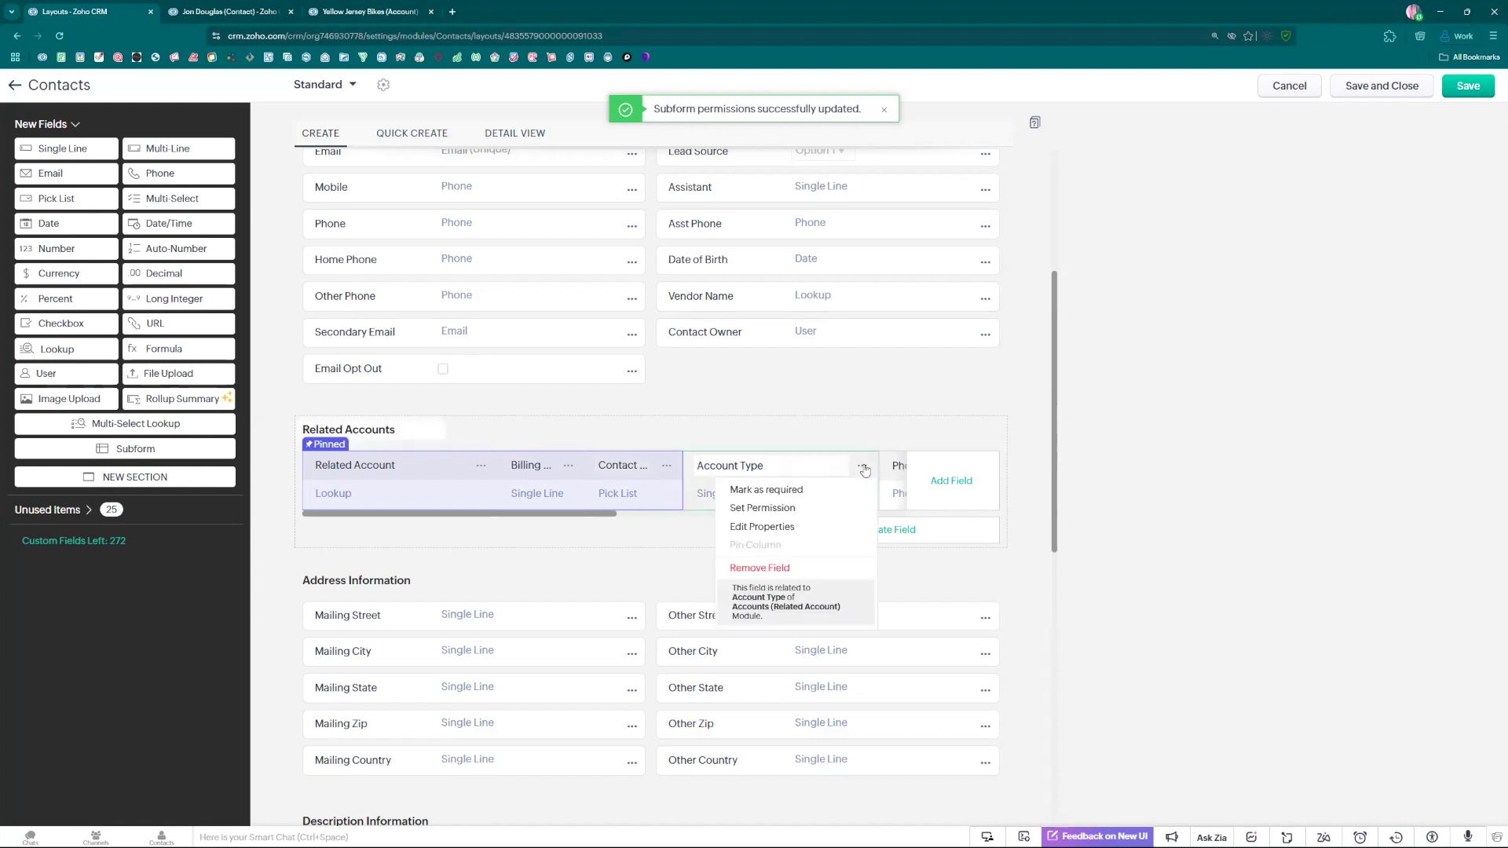
click(801, 507)
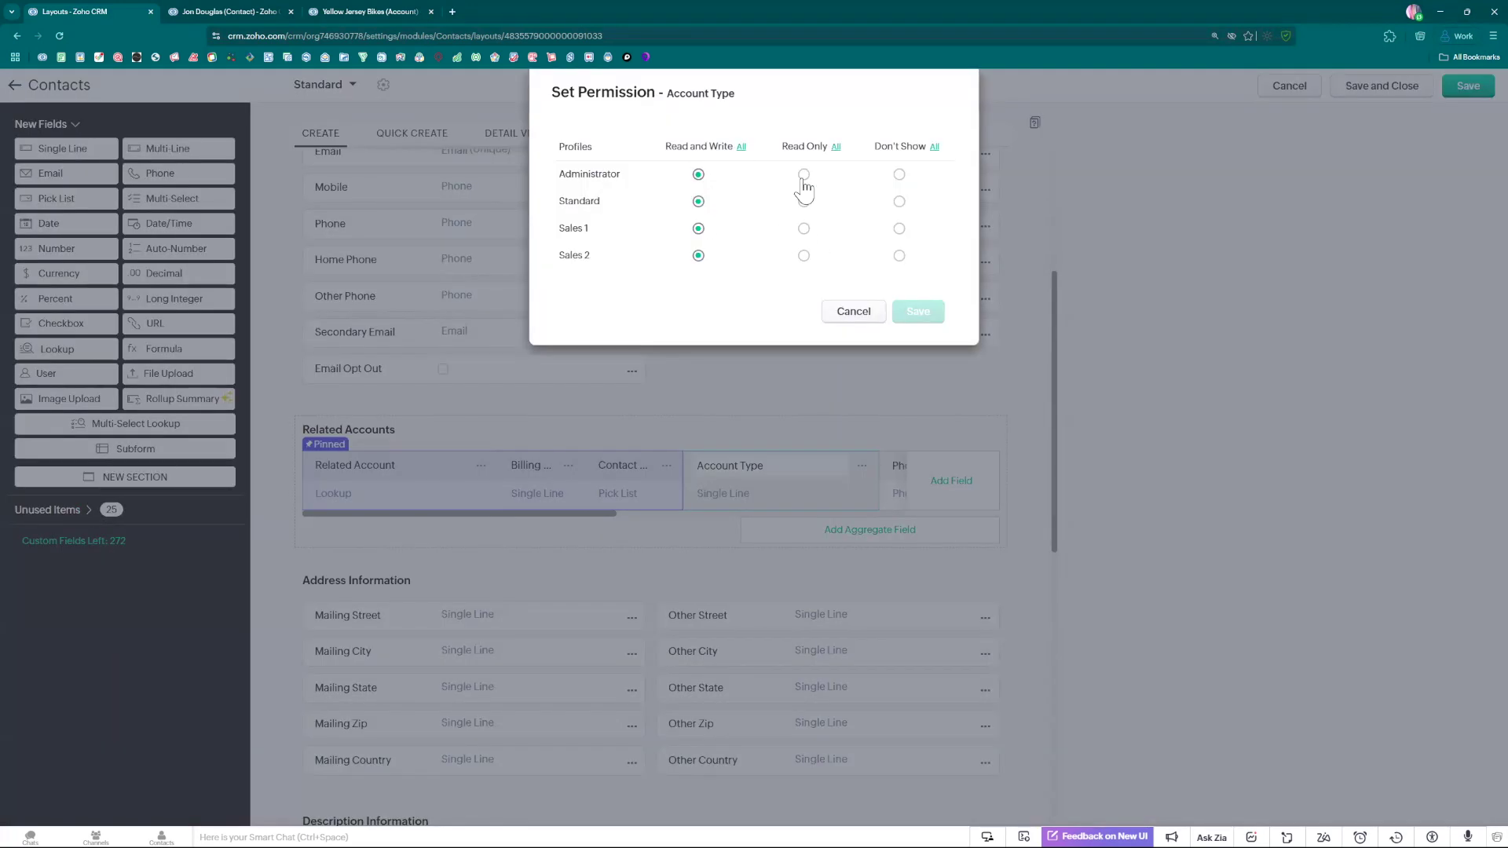
click(804, 202)
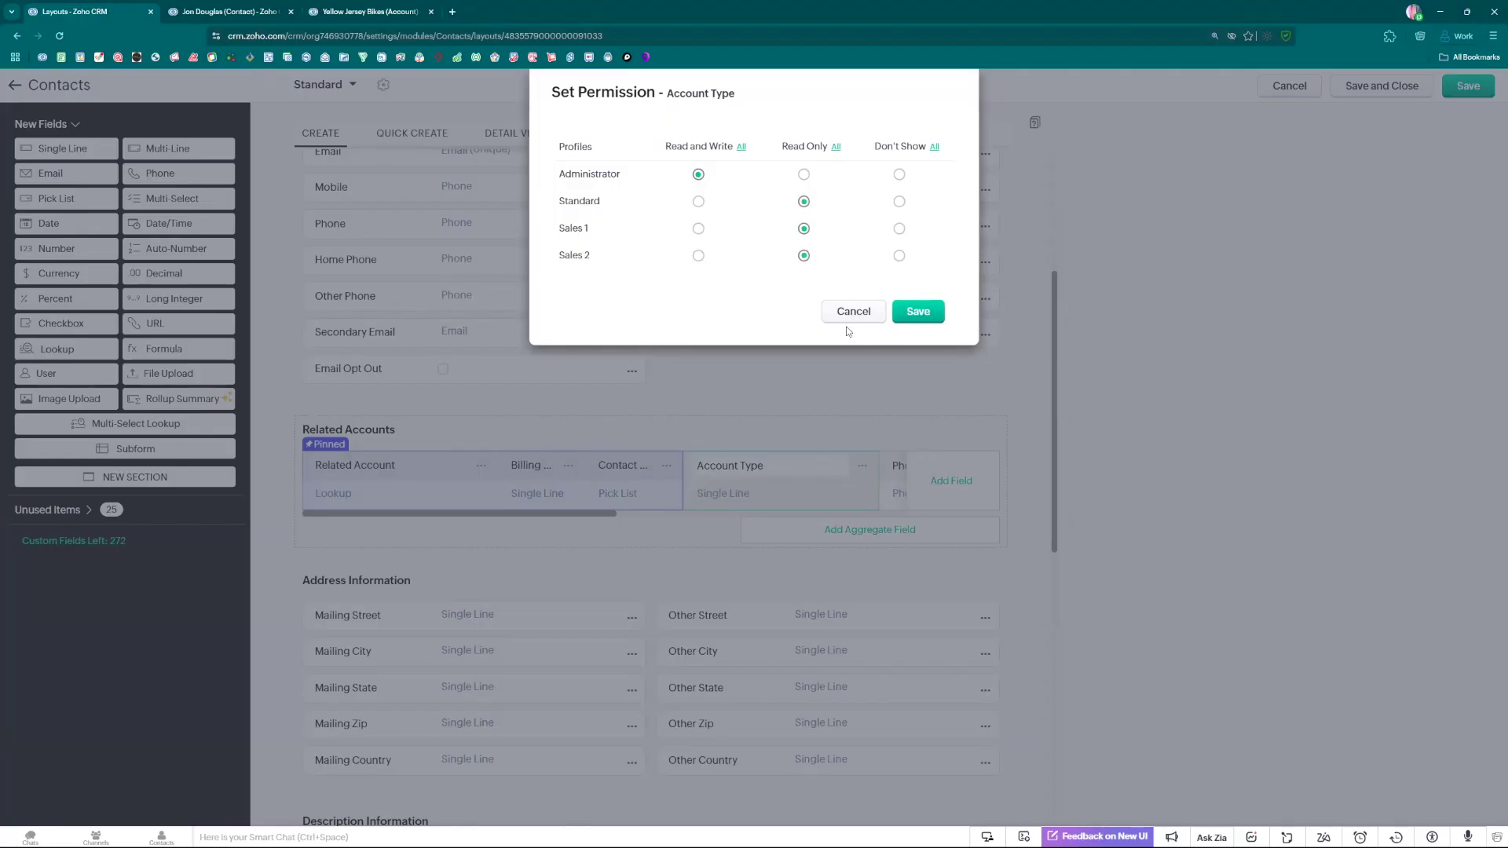
click(917, 312)
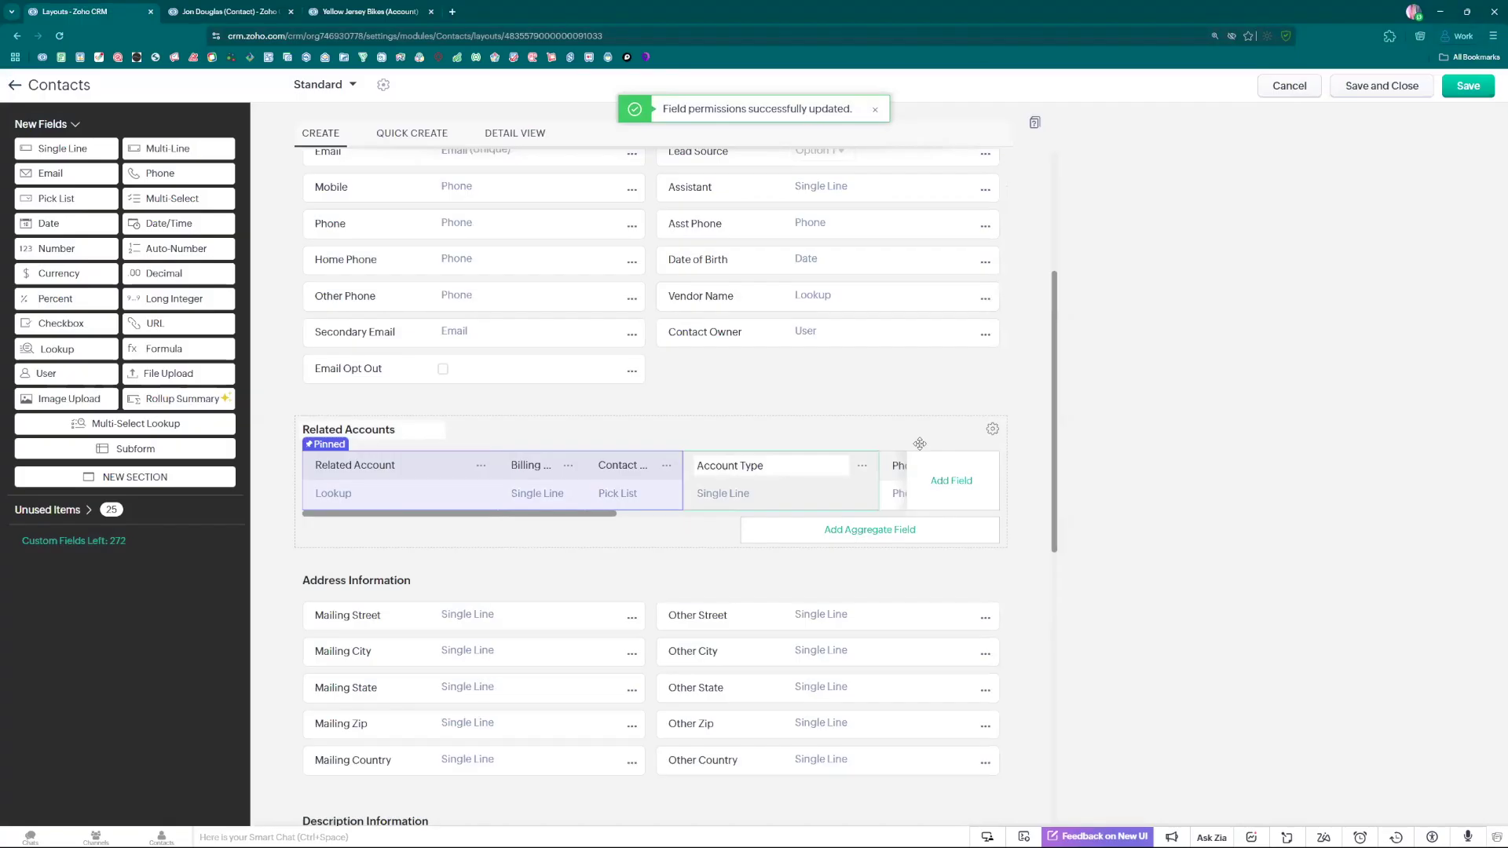
drag(610, 518, 711, 519)
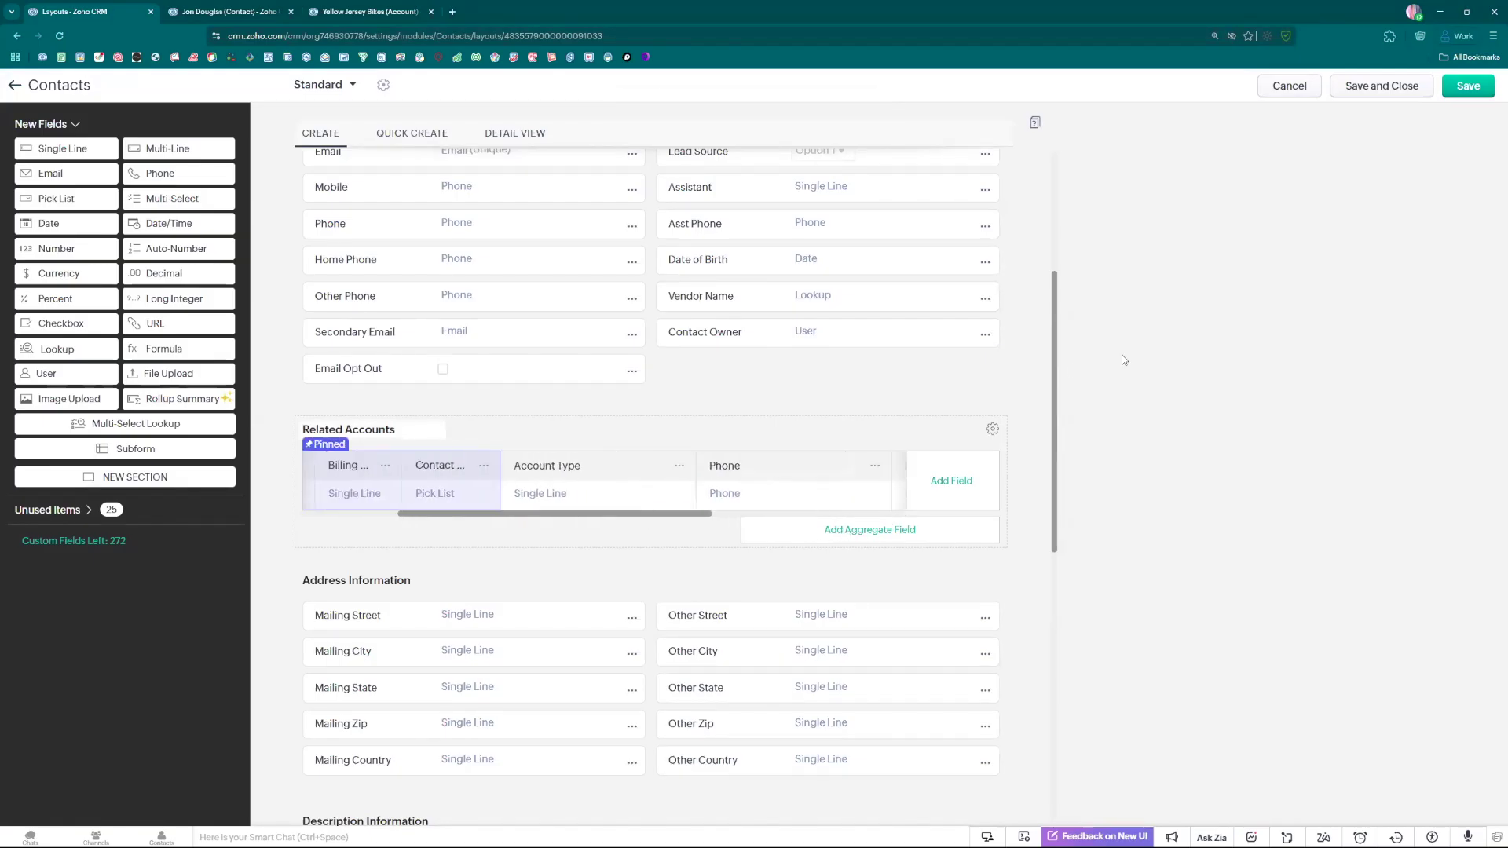
click(1467, 93)
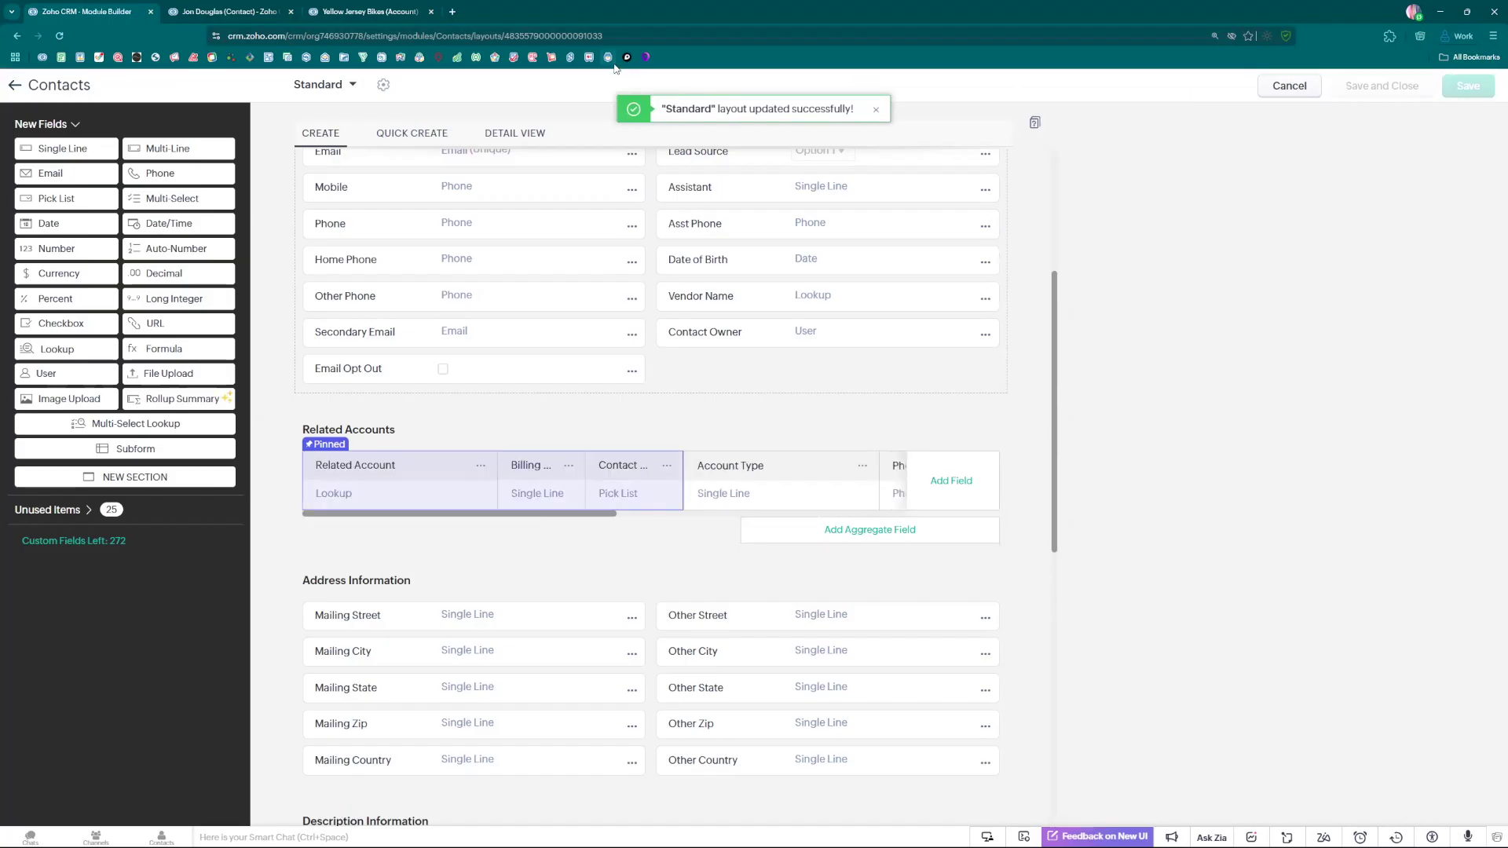
Step: Edit the Yellow Jersey Bikes contact, remove the empty Related Accounts row and save the record
click(228, 12)
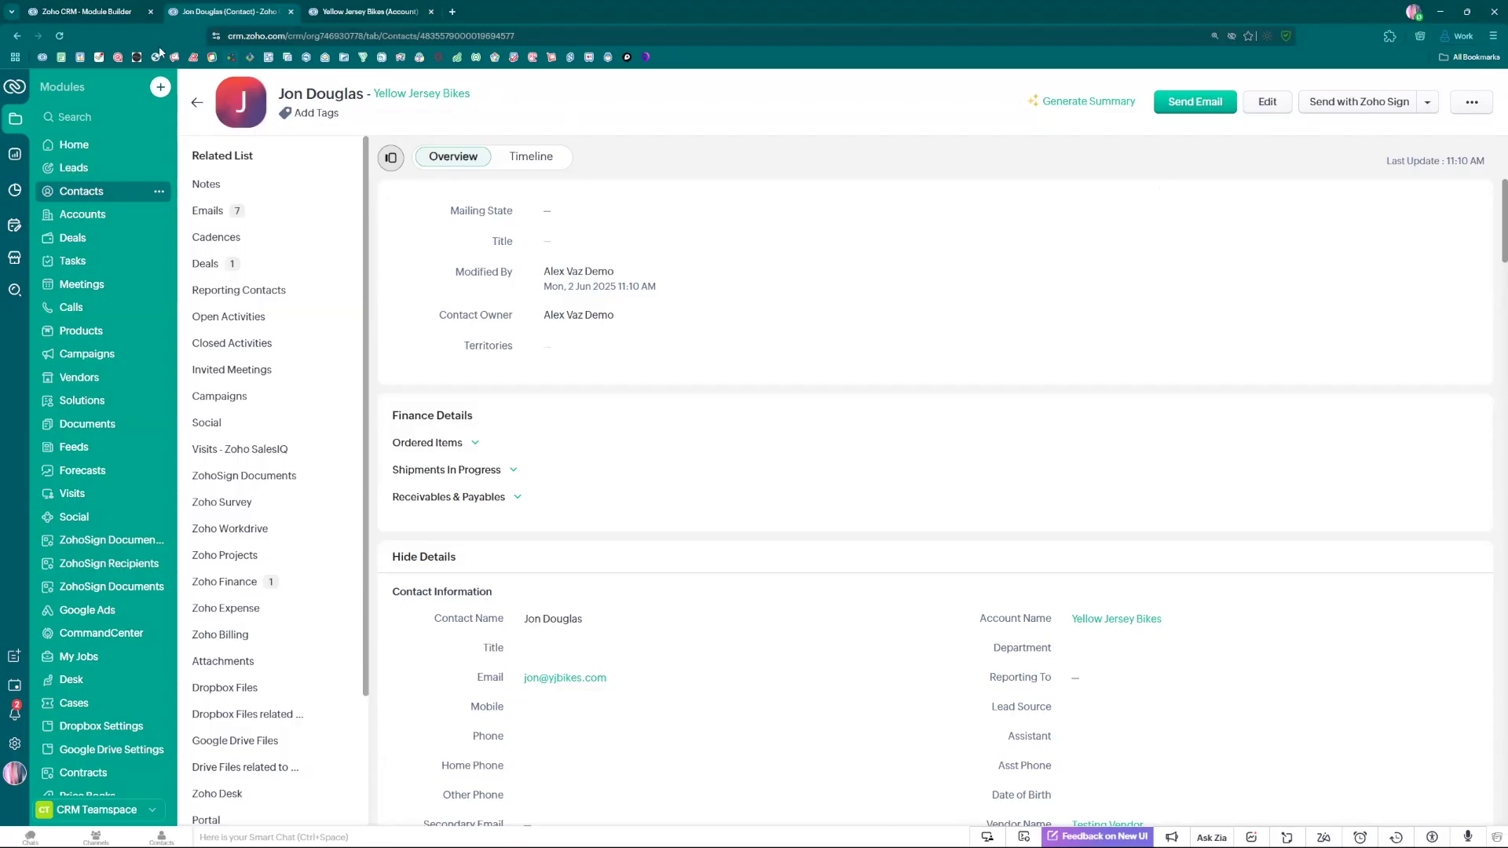
scroll(888, 280, down, 4)
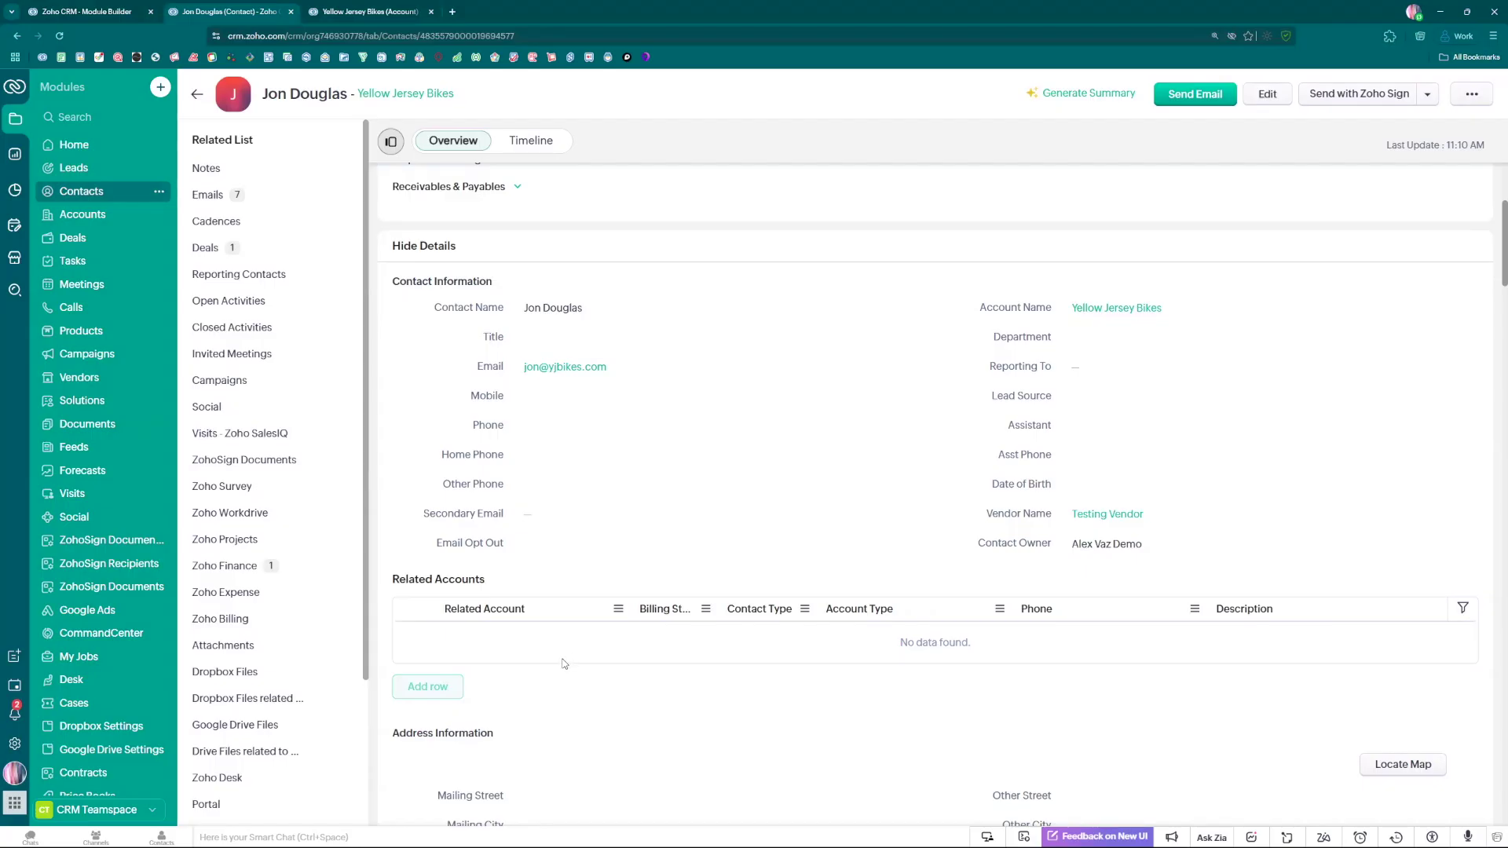
click(1266, 100)
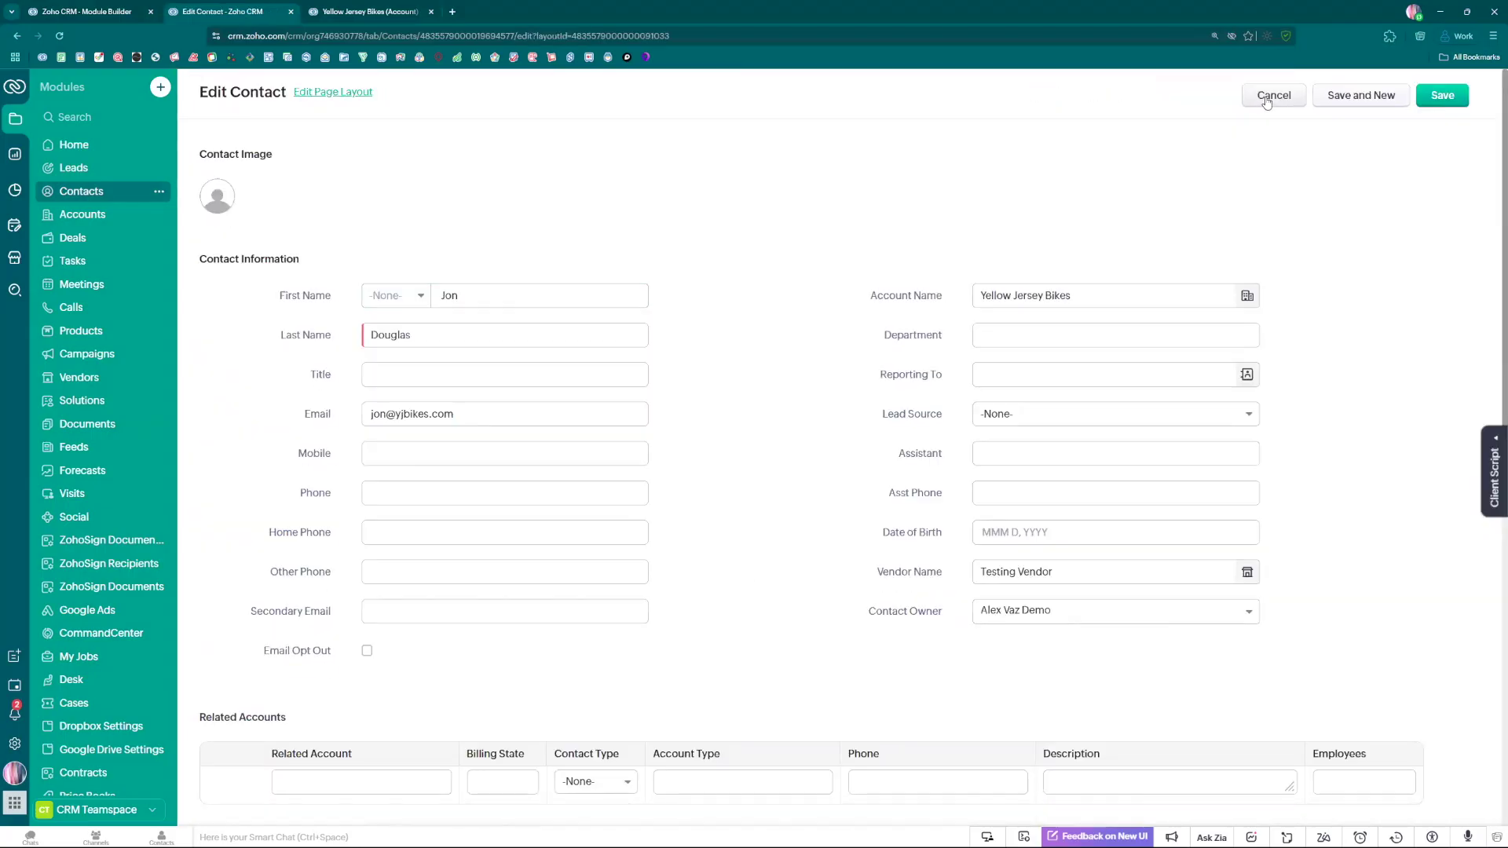
scroll(726, 312, down, 3)
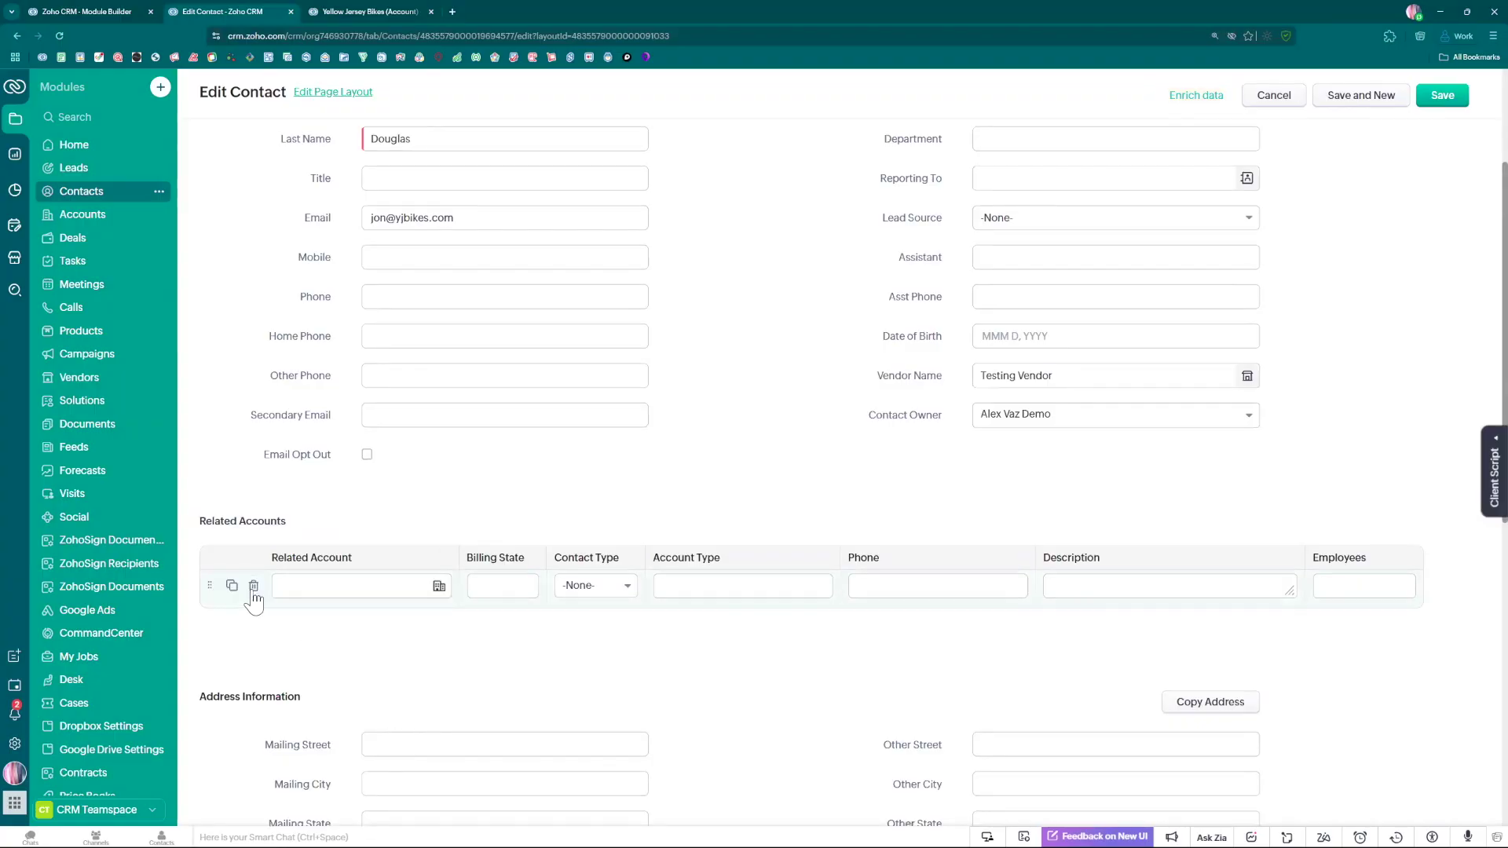
click(253, 588)
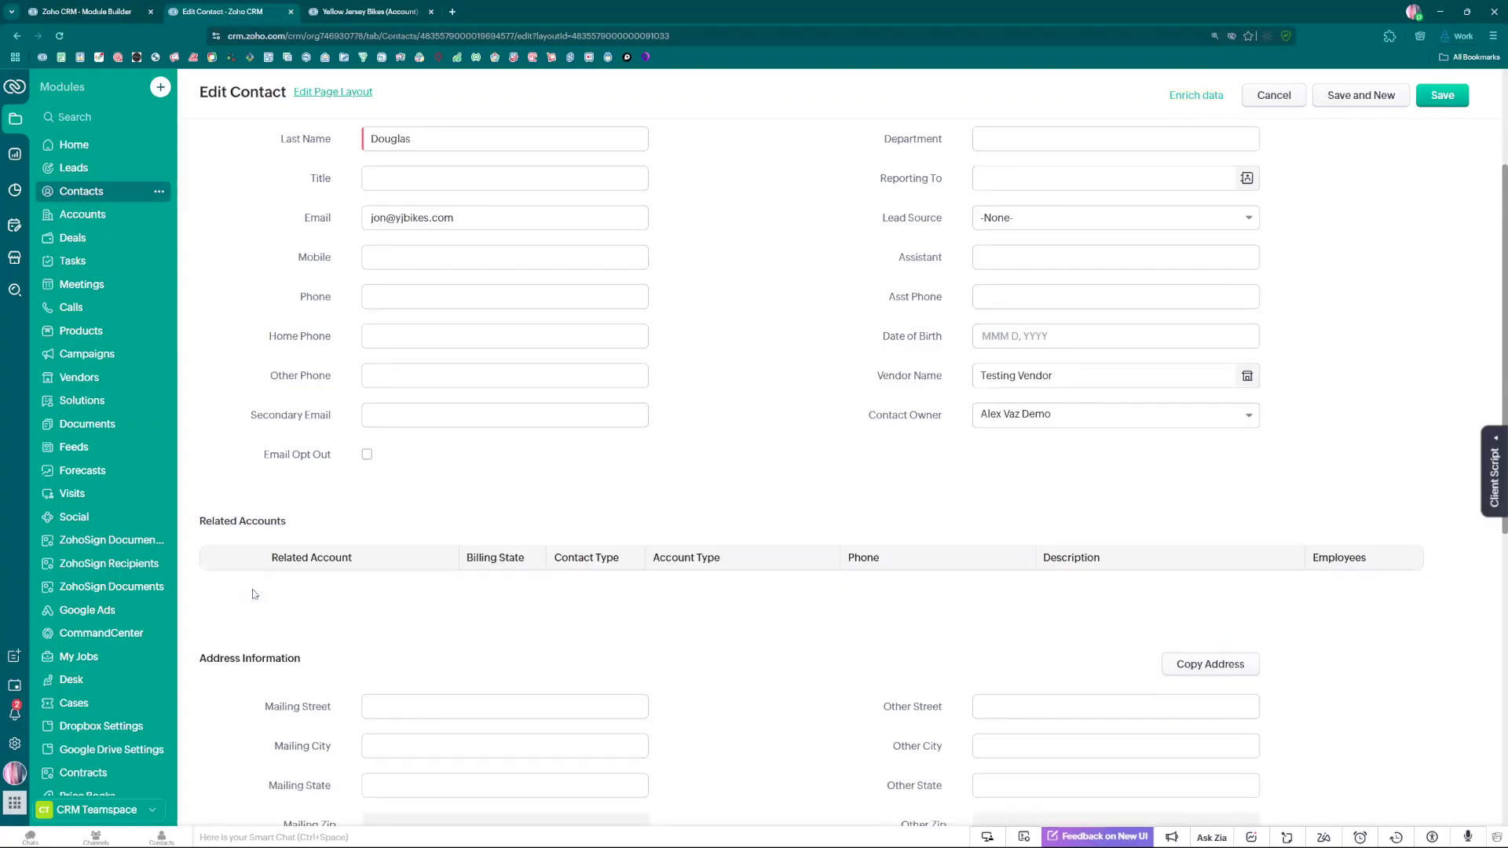
click(1431, 95)
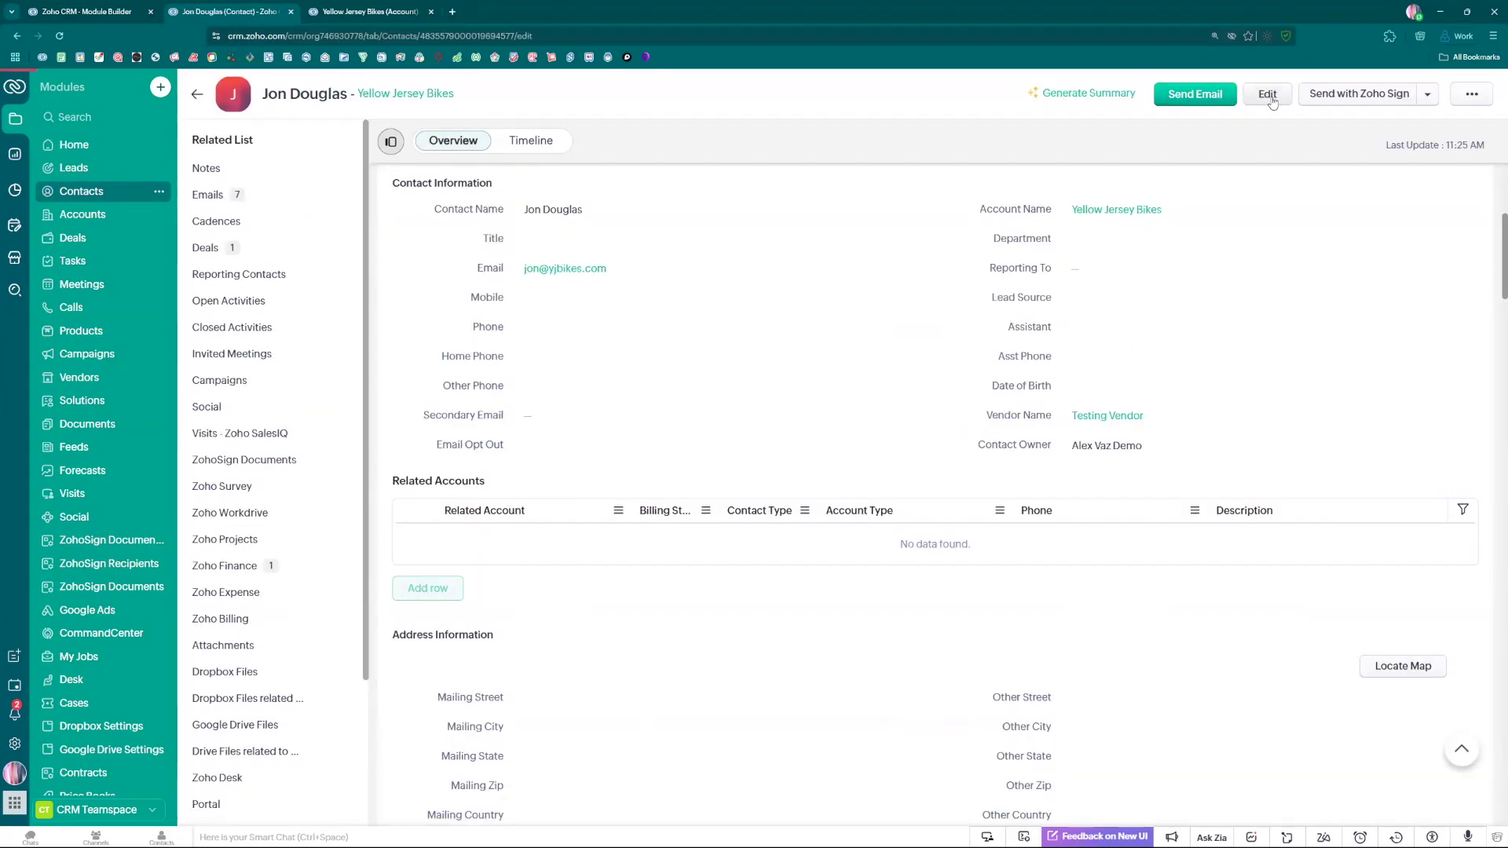
Step: Edit the contact again, choose Yellow Jersey Trucks as the related account in the Related Accounts subform and save the record
click(1270, 99)
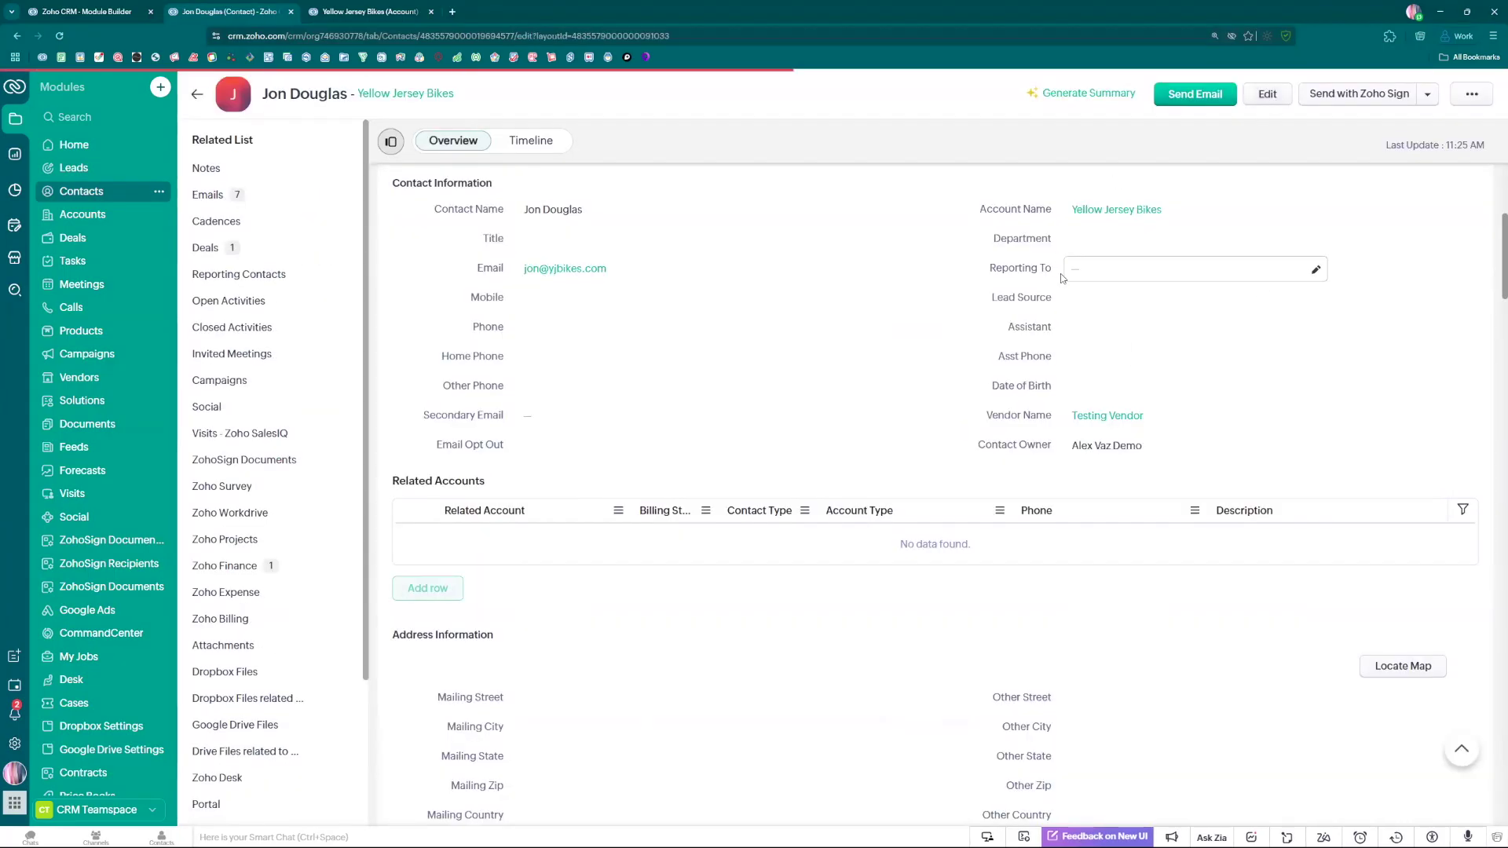
scroll(505, 662, down, 5)
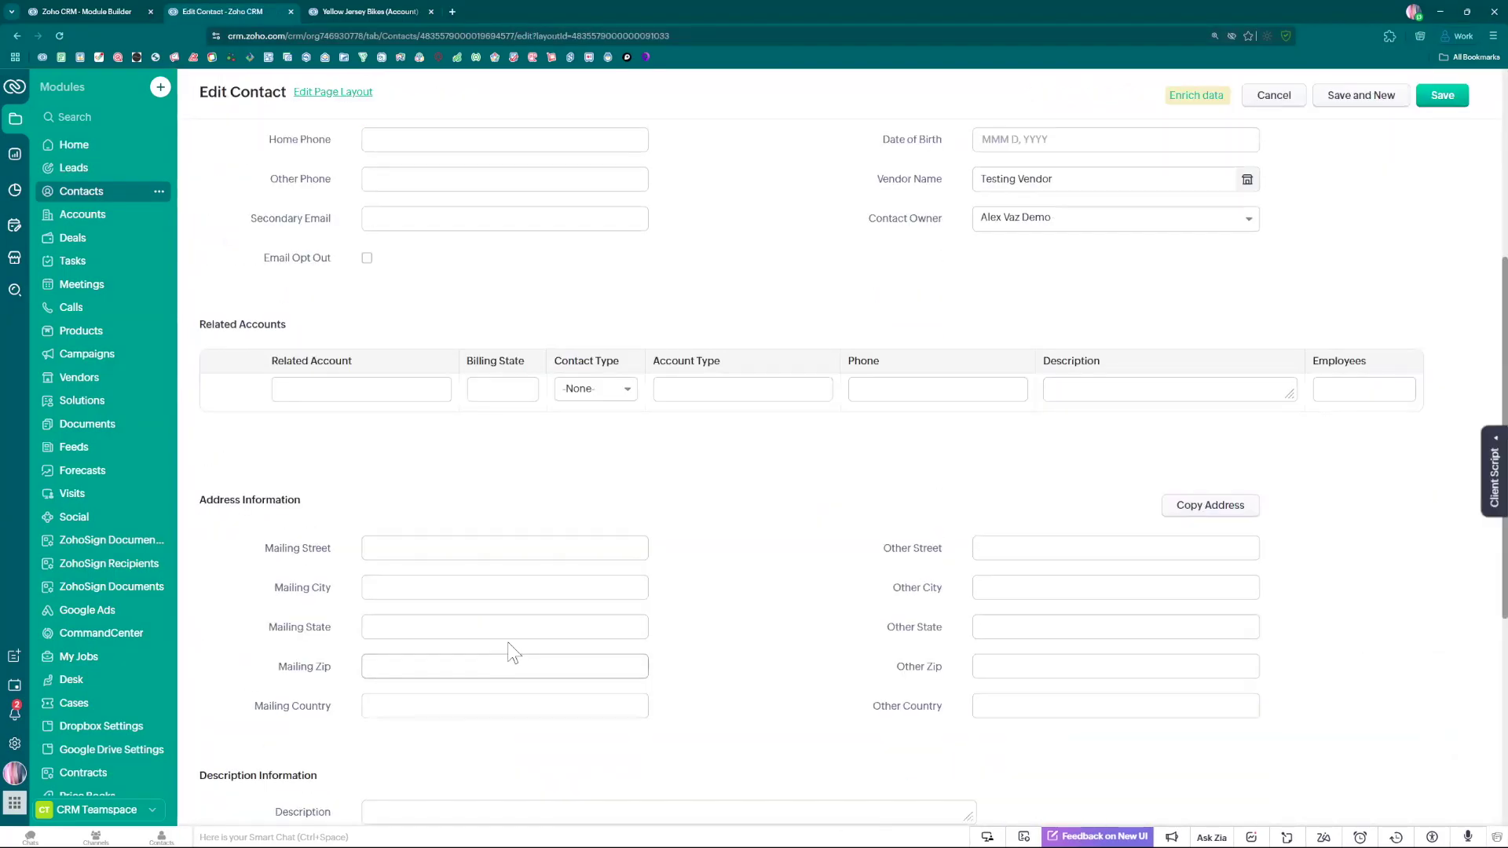
click(438, 391)
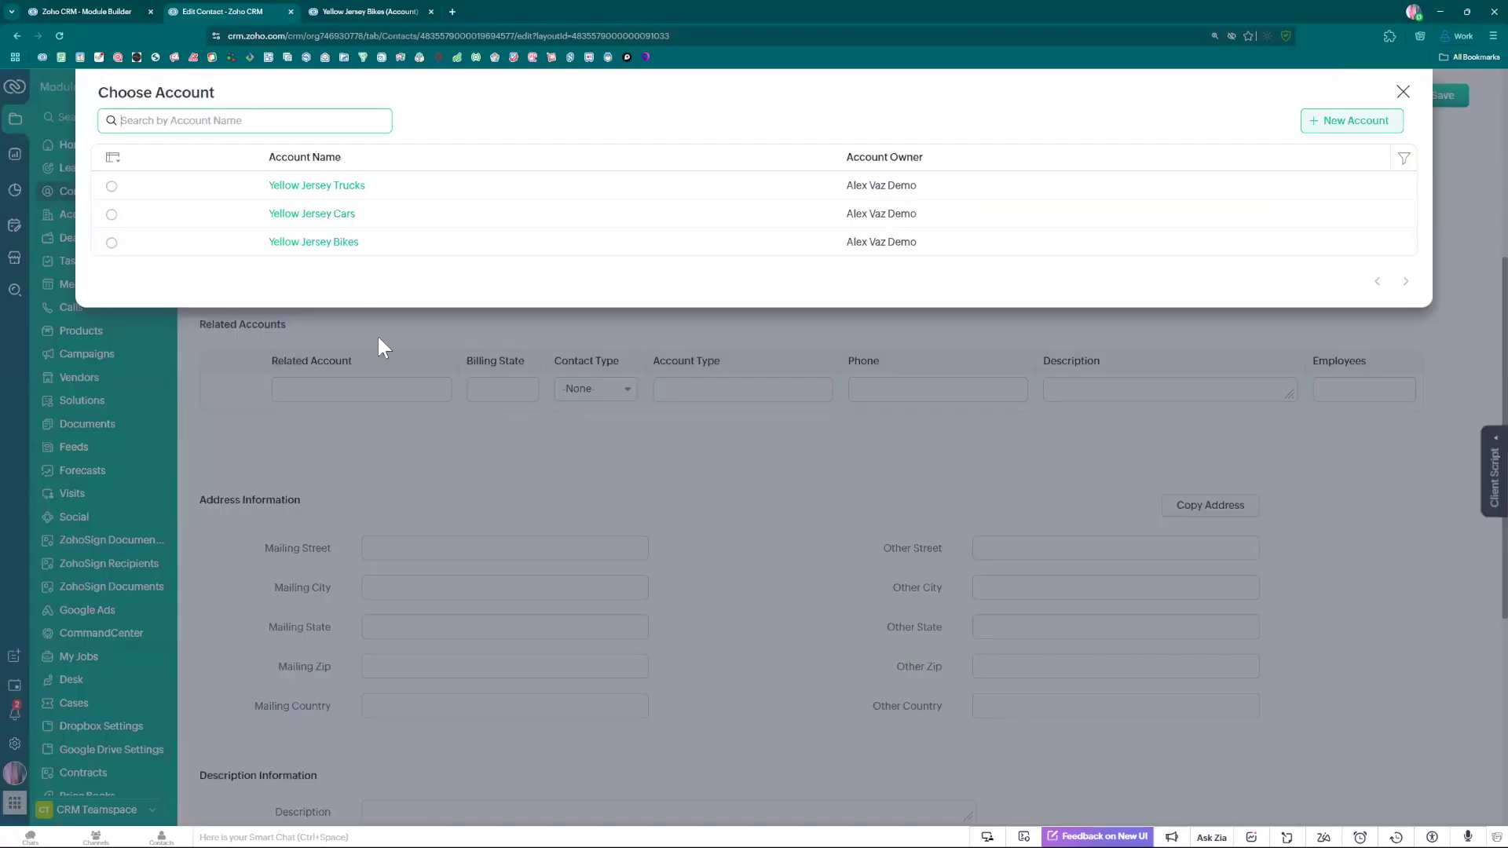
click(112, 186)
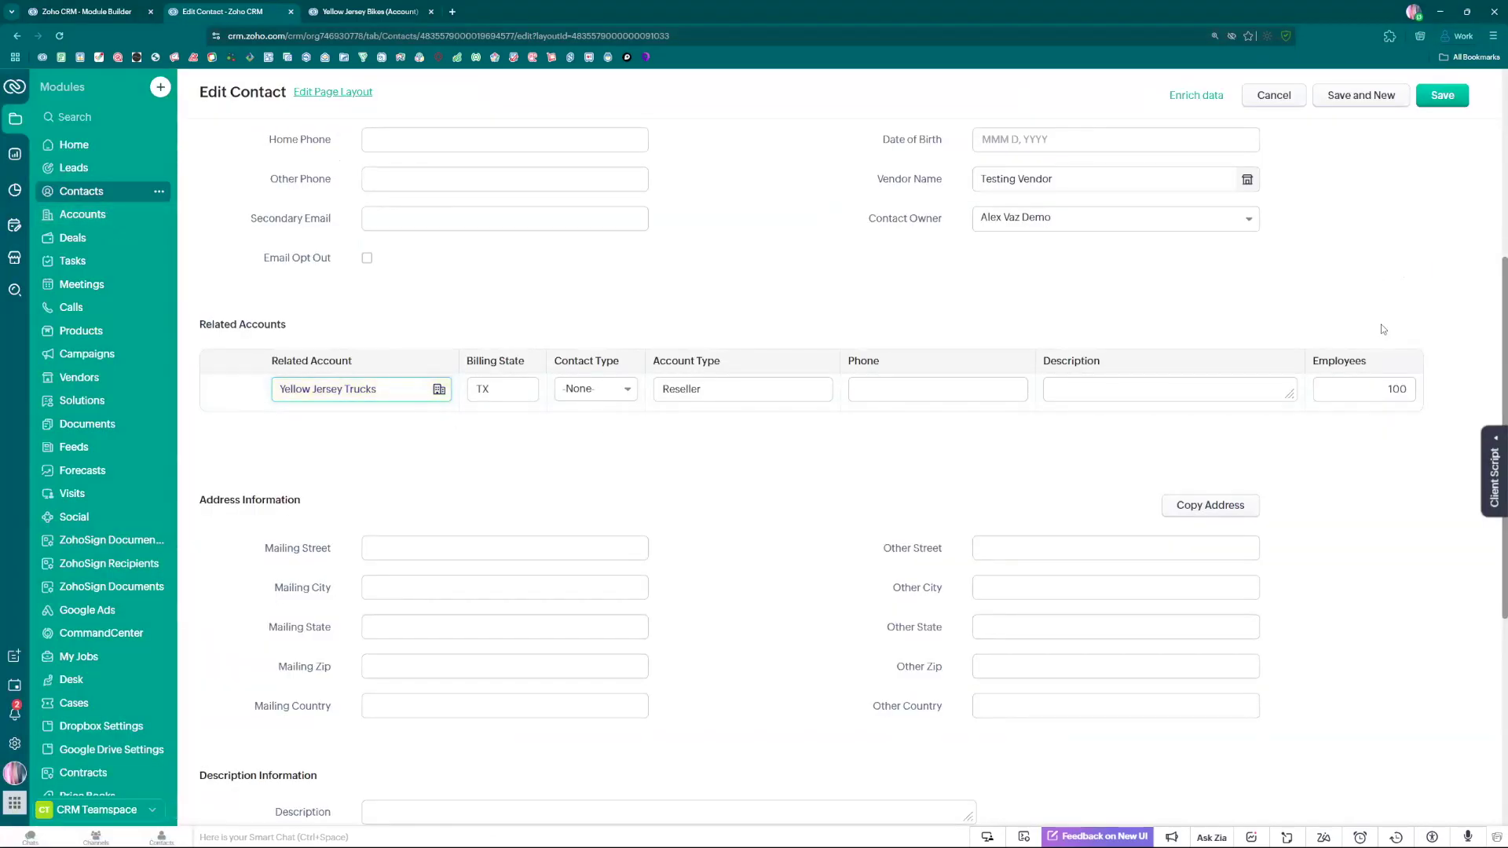
click(1449, 94)
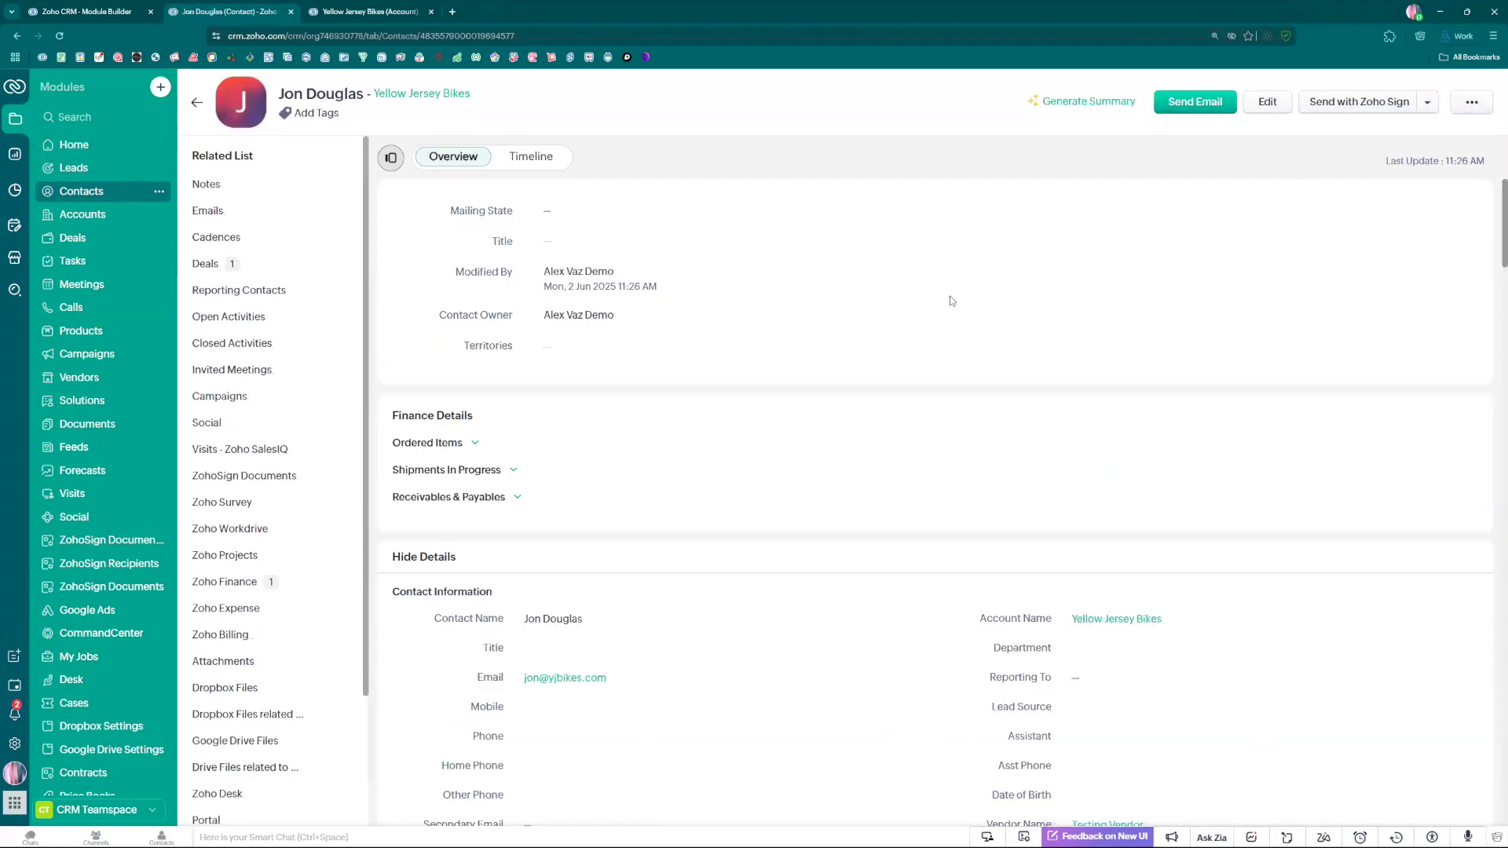
scroll(950, 301, down, 4)
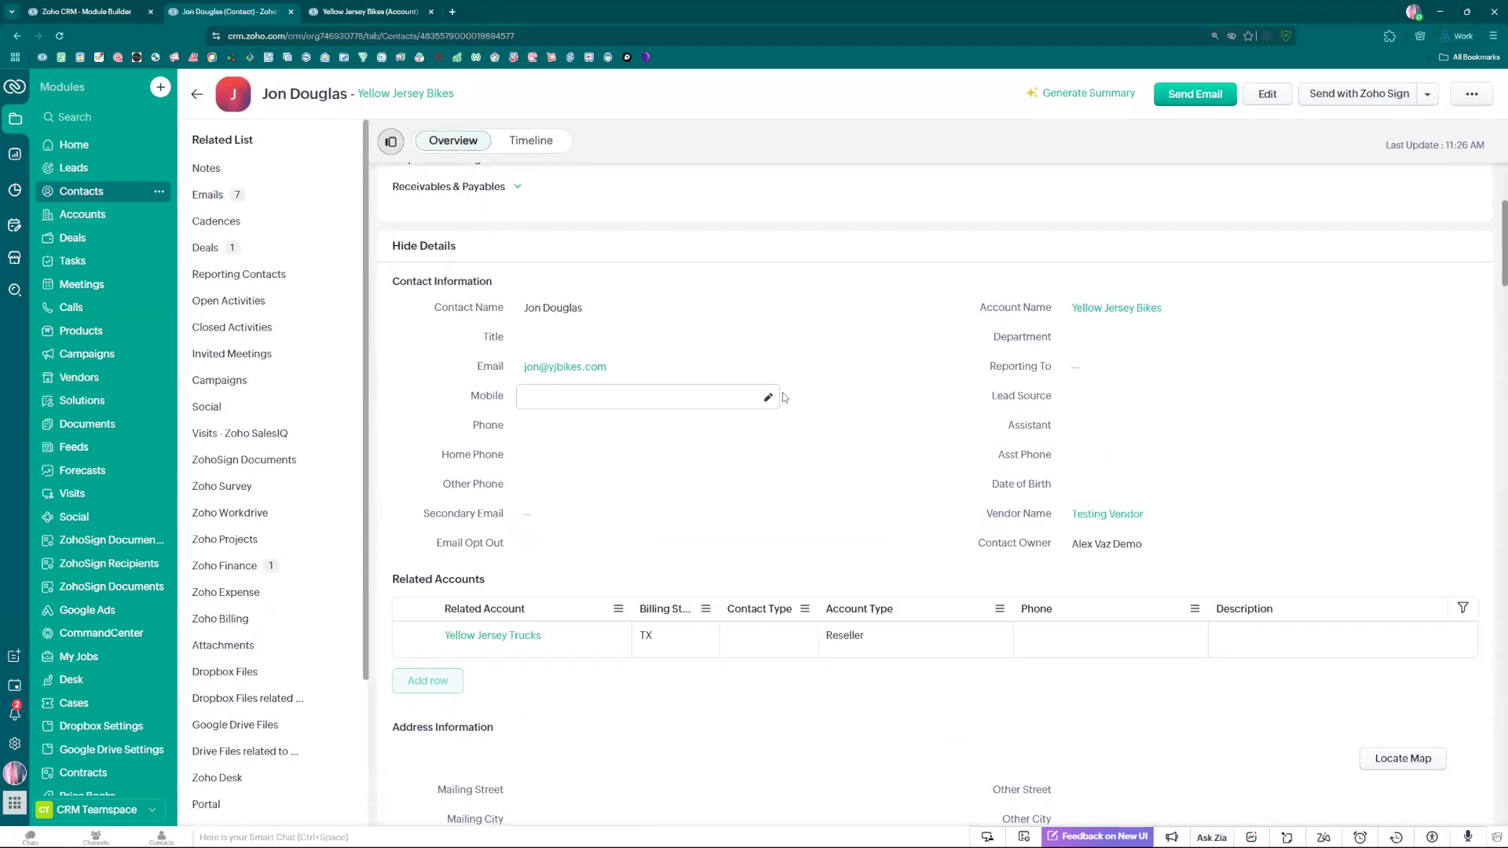
Step: Allow bulk addition based on the Related Account lookup in the layout's Related Accounts subform properties and save the layout
click(106, 13)
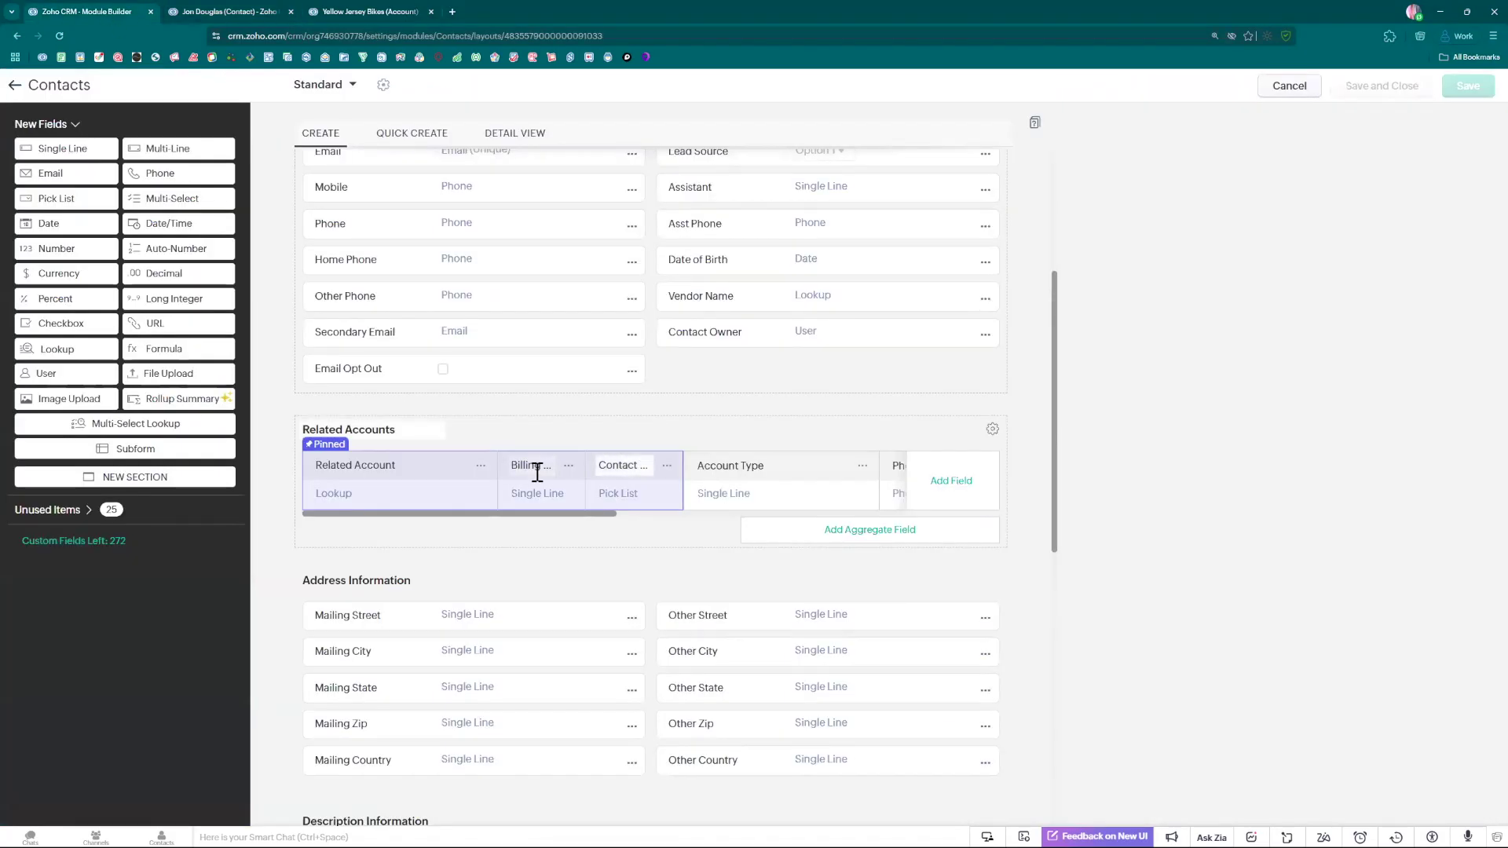
click(992, 431)
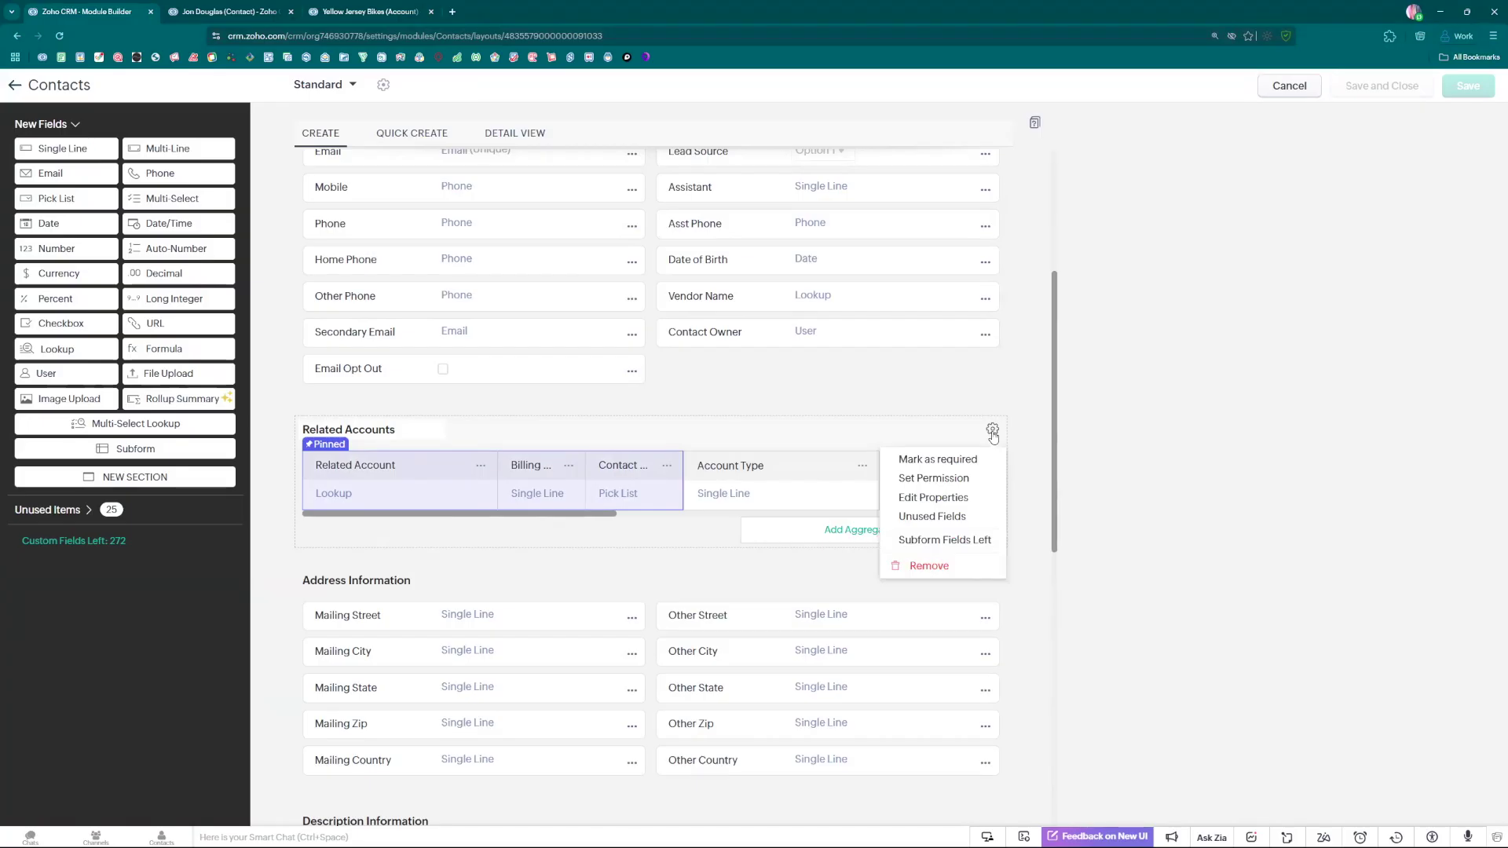
click(959, 500)
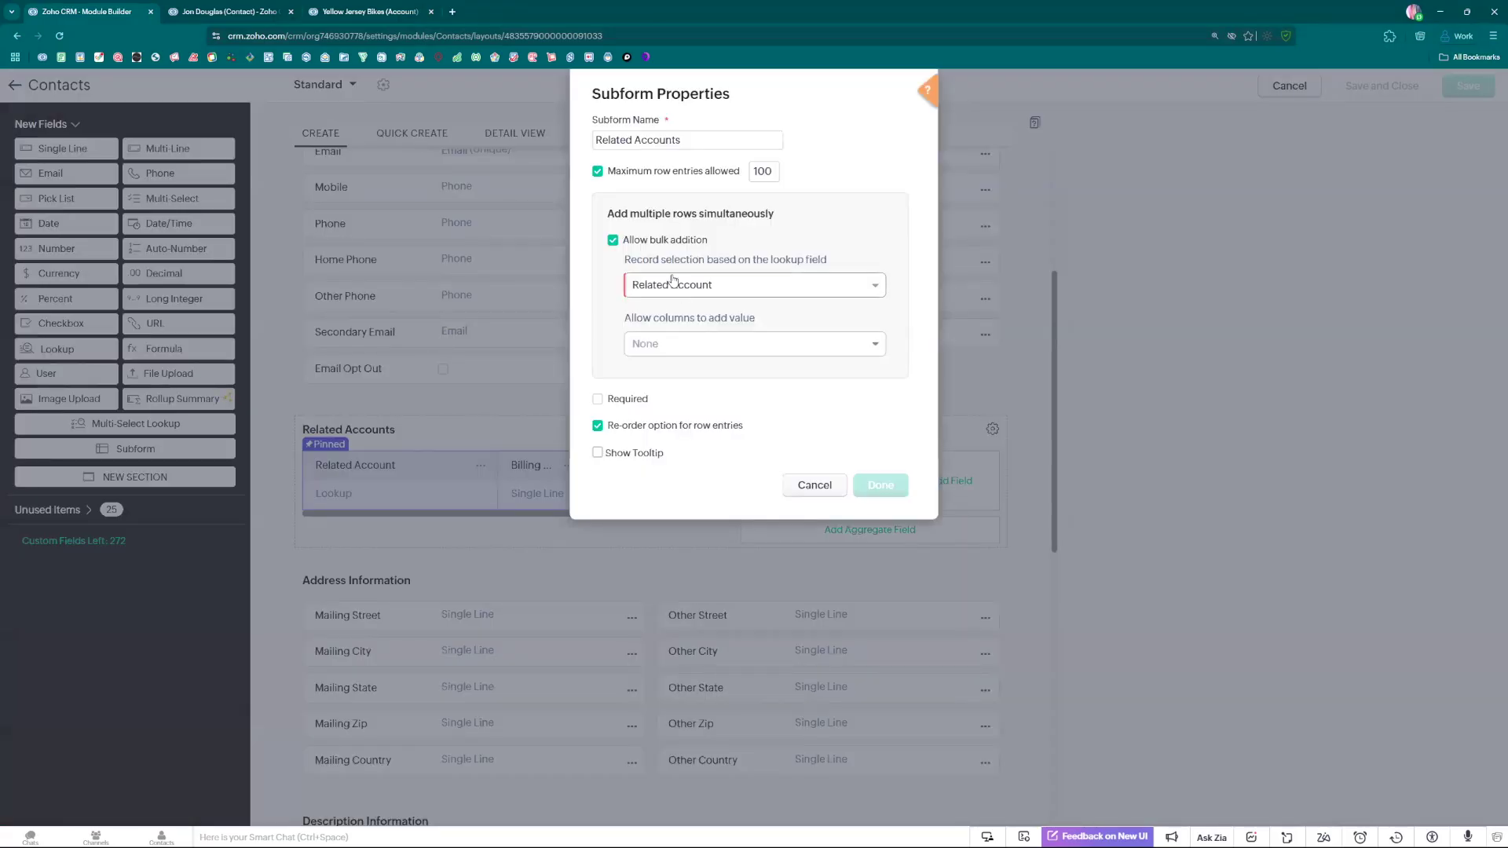
click(613, 241)
click(613, 241)
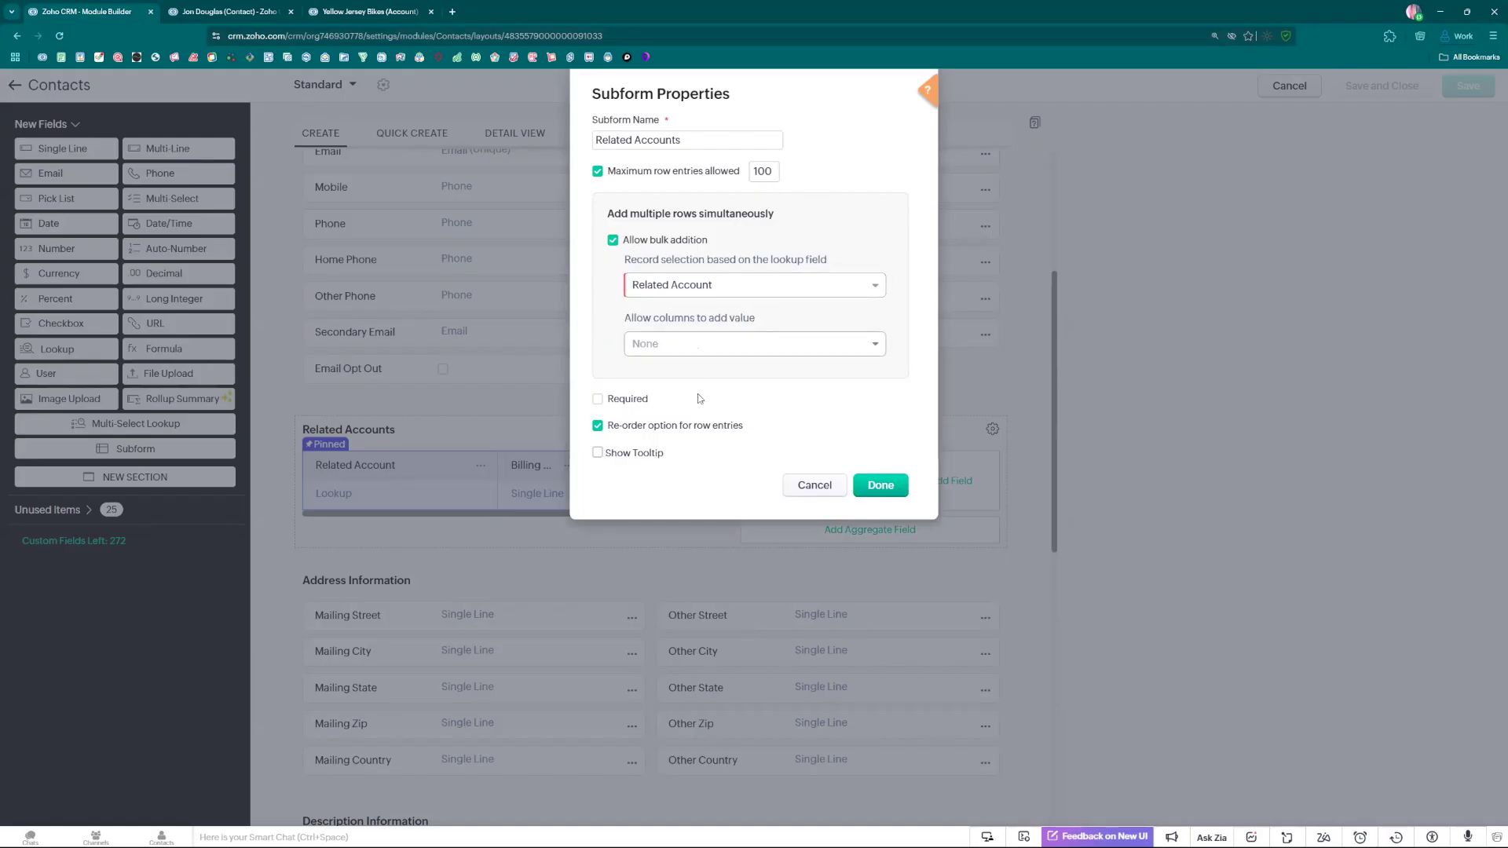
click(877, 489)
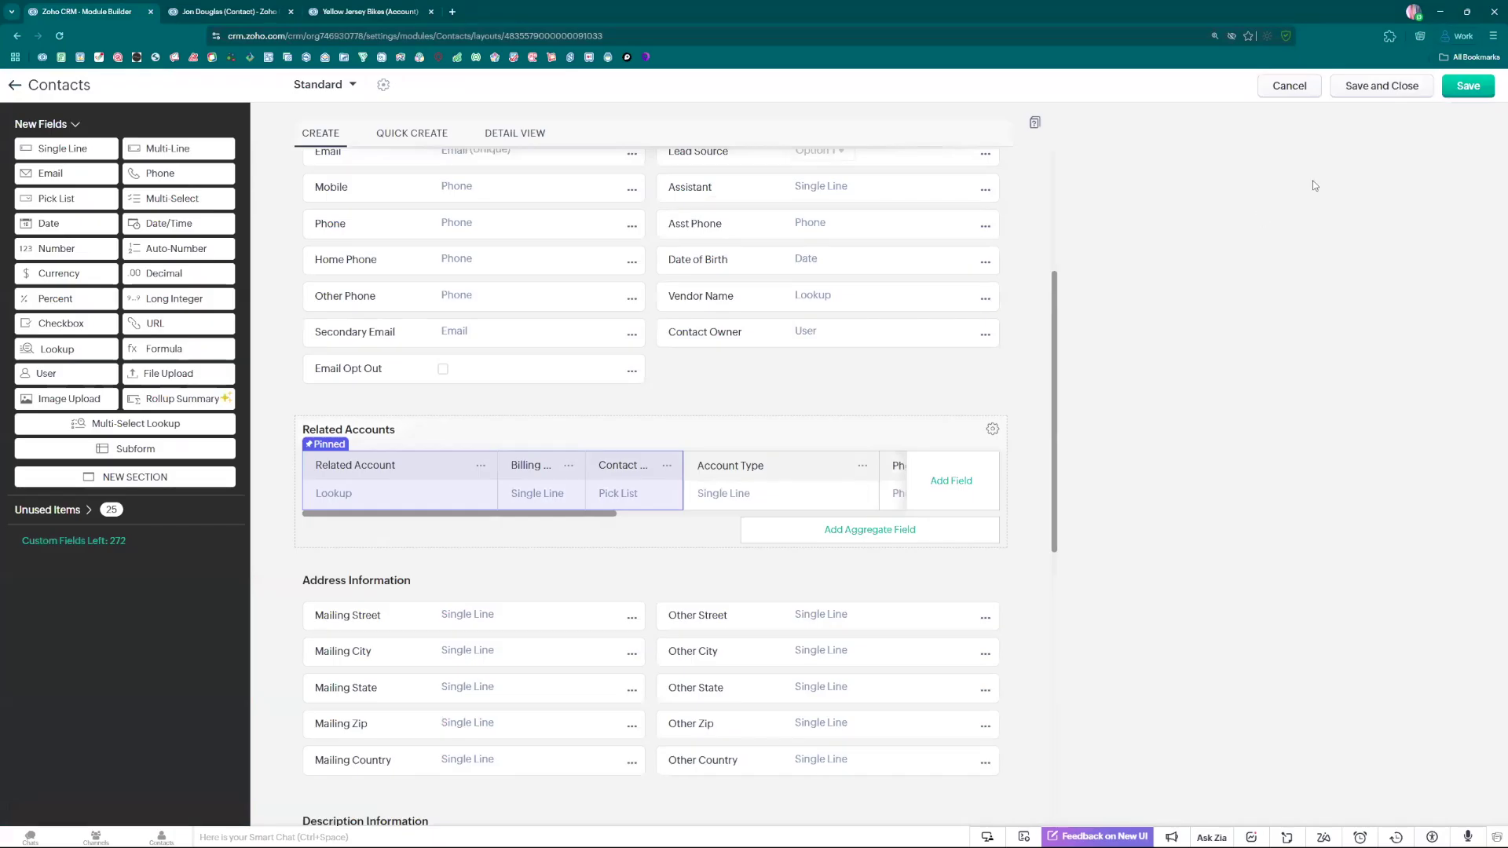
click(1475, 88)
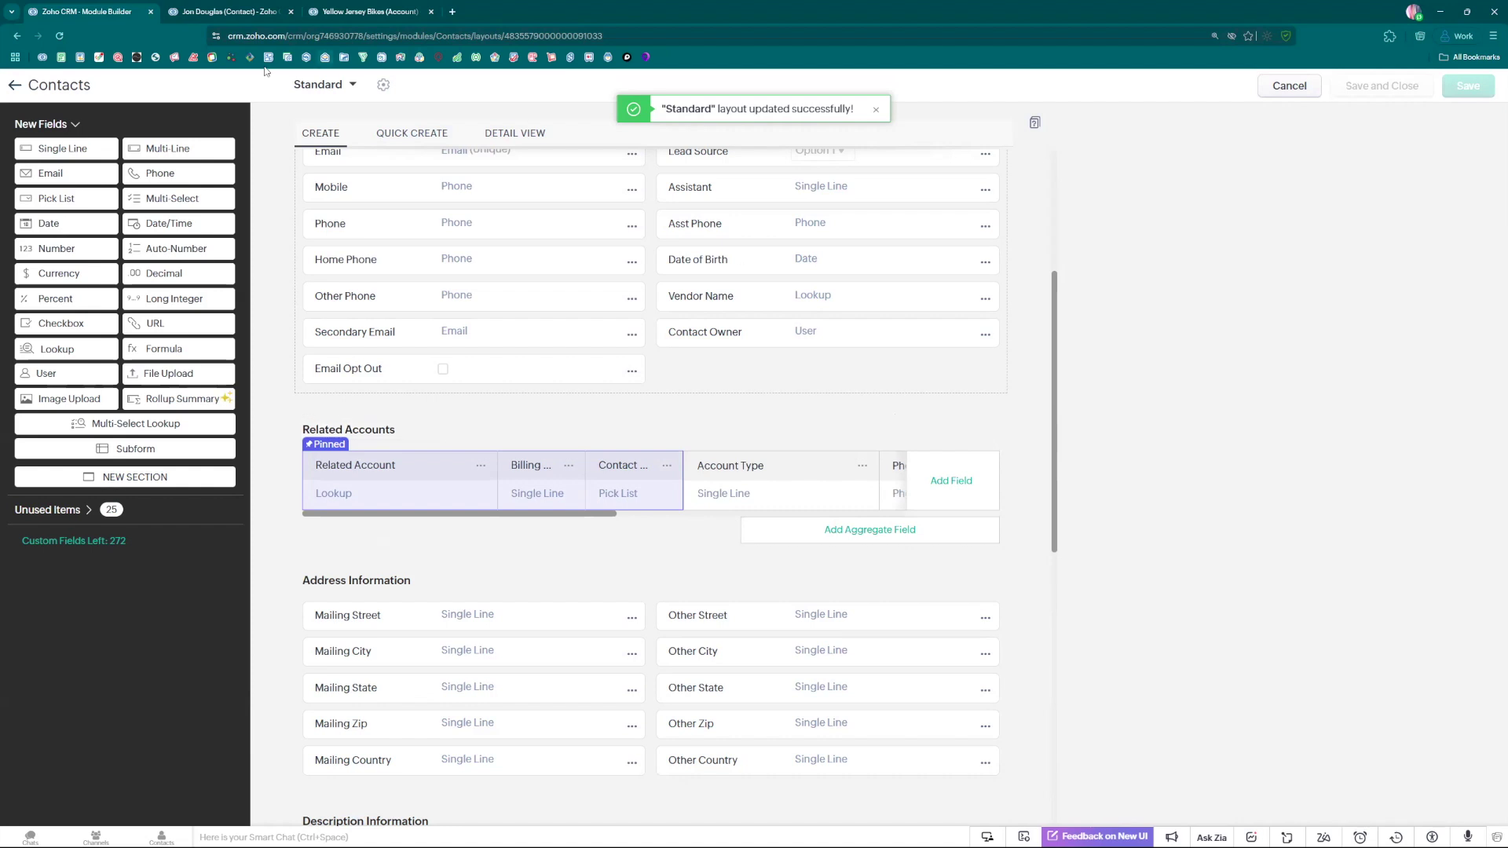
Step: Reload the Yellow Jersey Bikes contact and delete the Yellow Jersey Trucks row from its Related Accounts subform
click(226, 16)
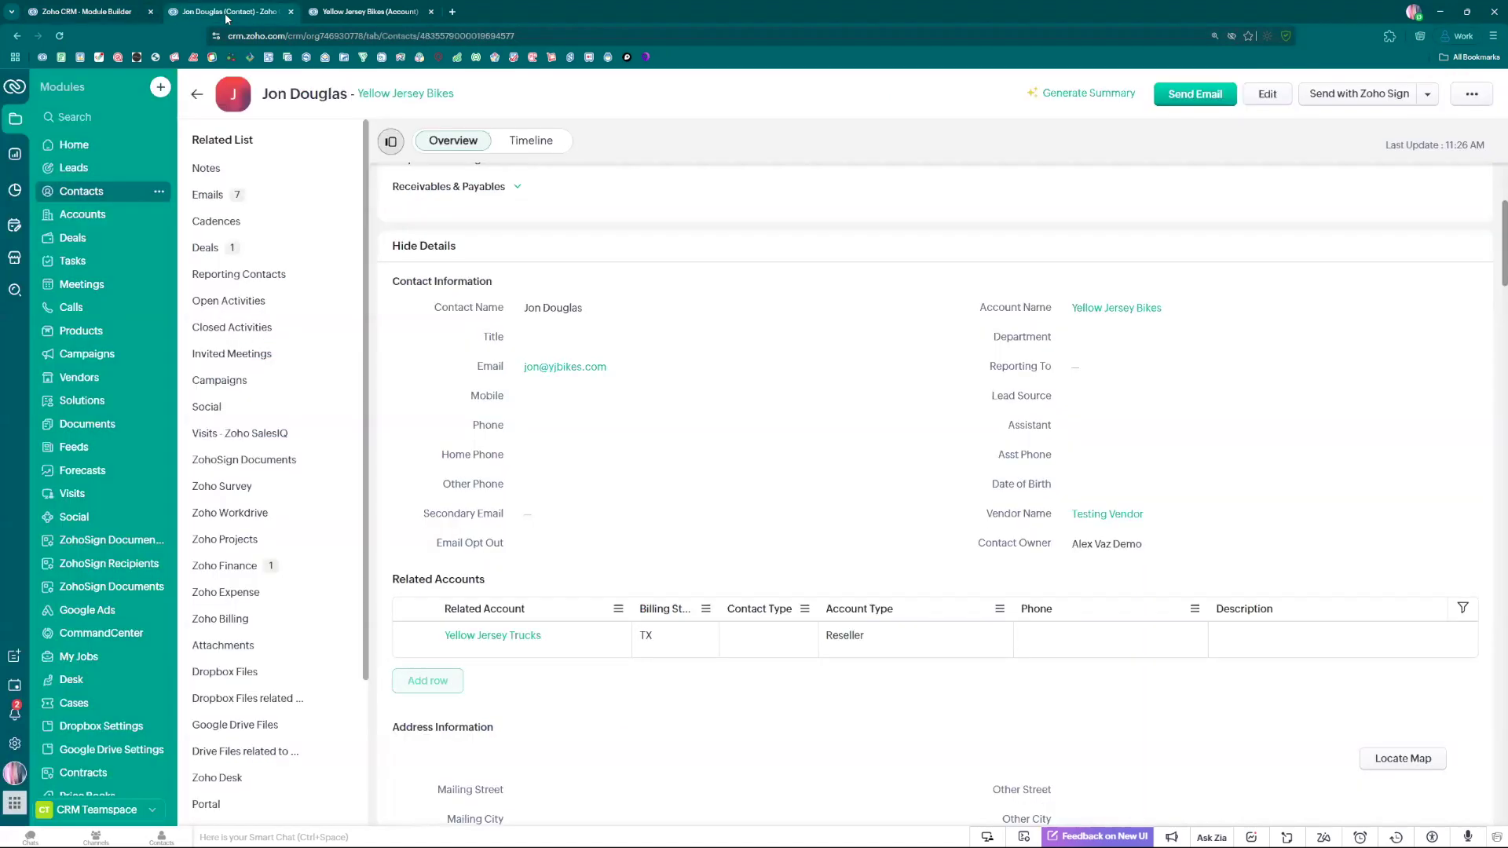
click(60, 36)
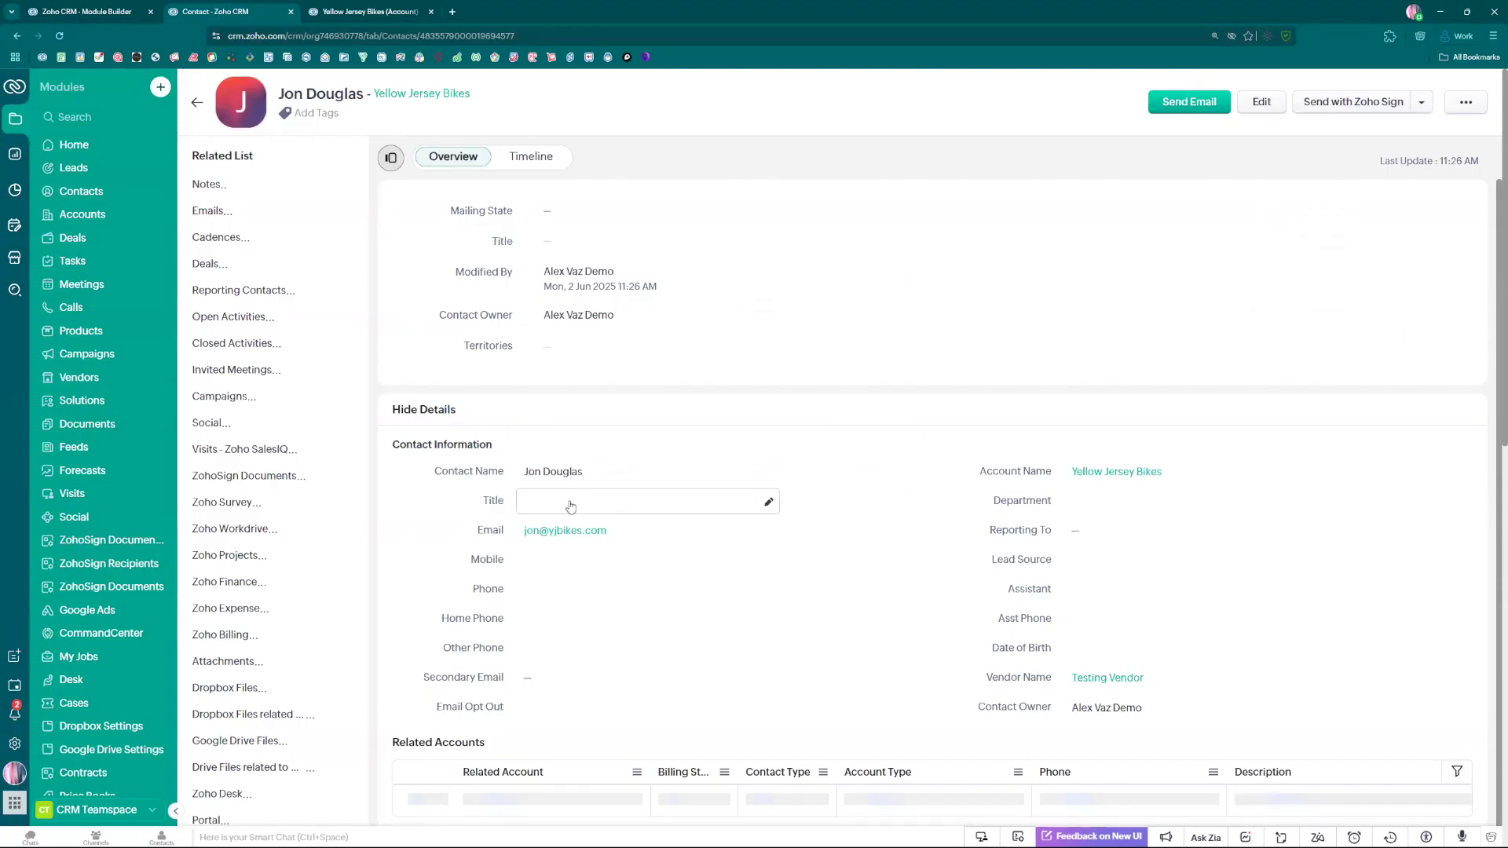
scroll(690, 544, down, 3)
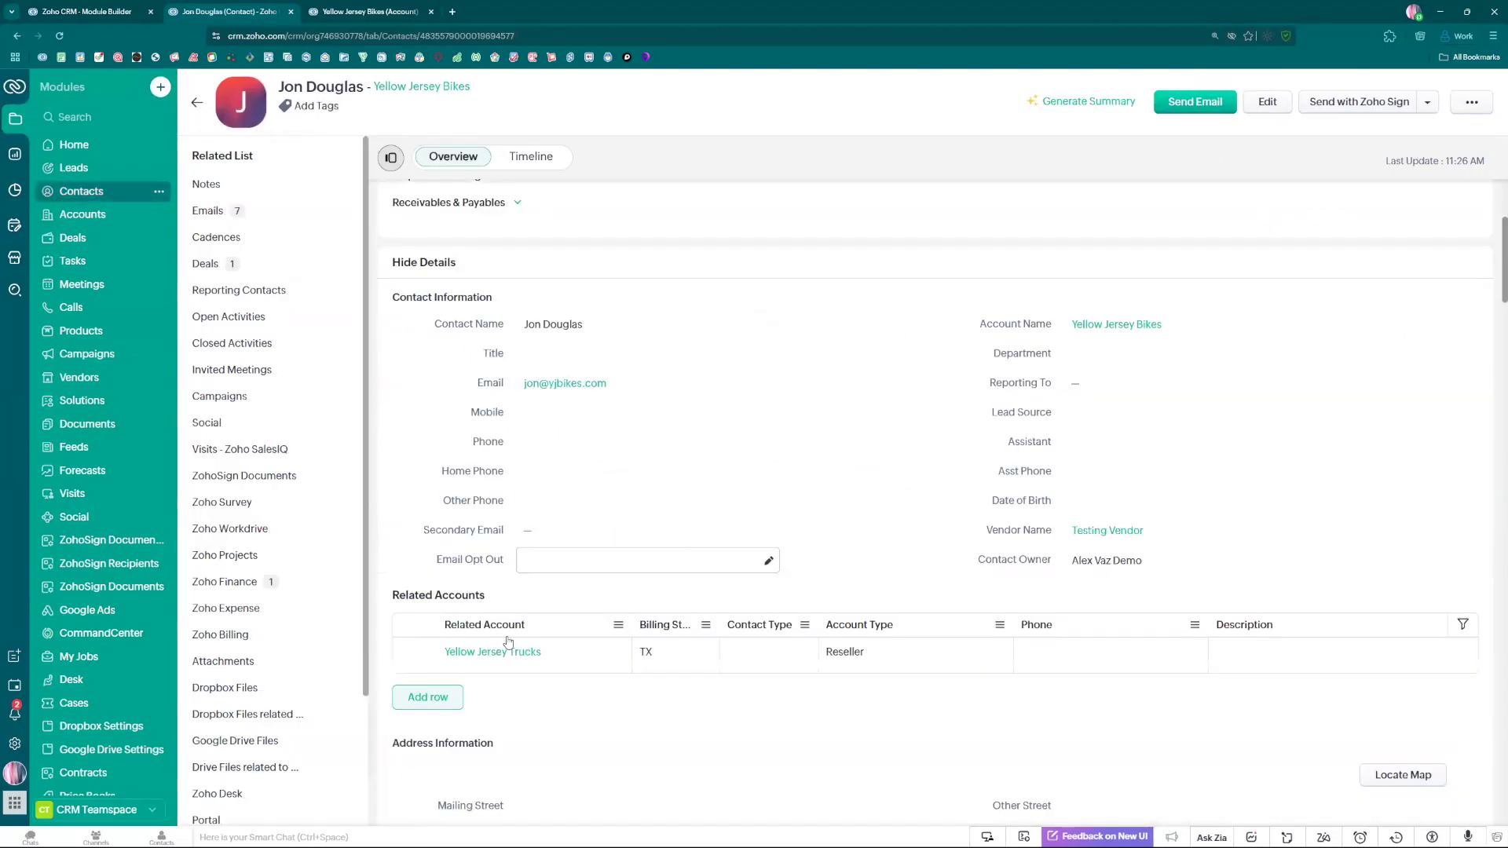
click(419, 636)
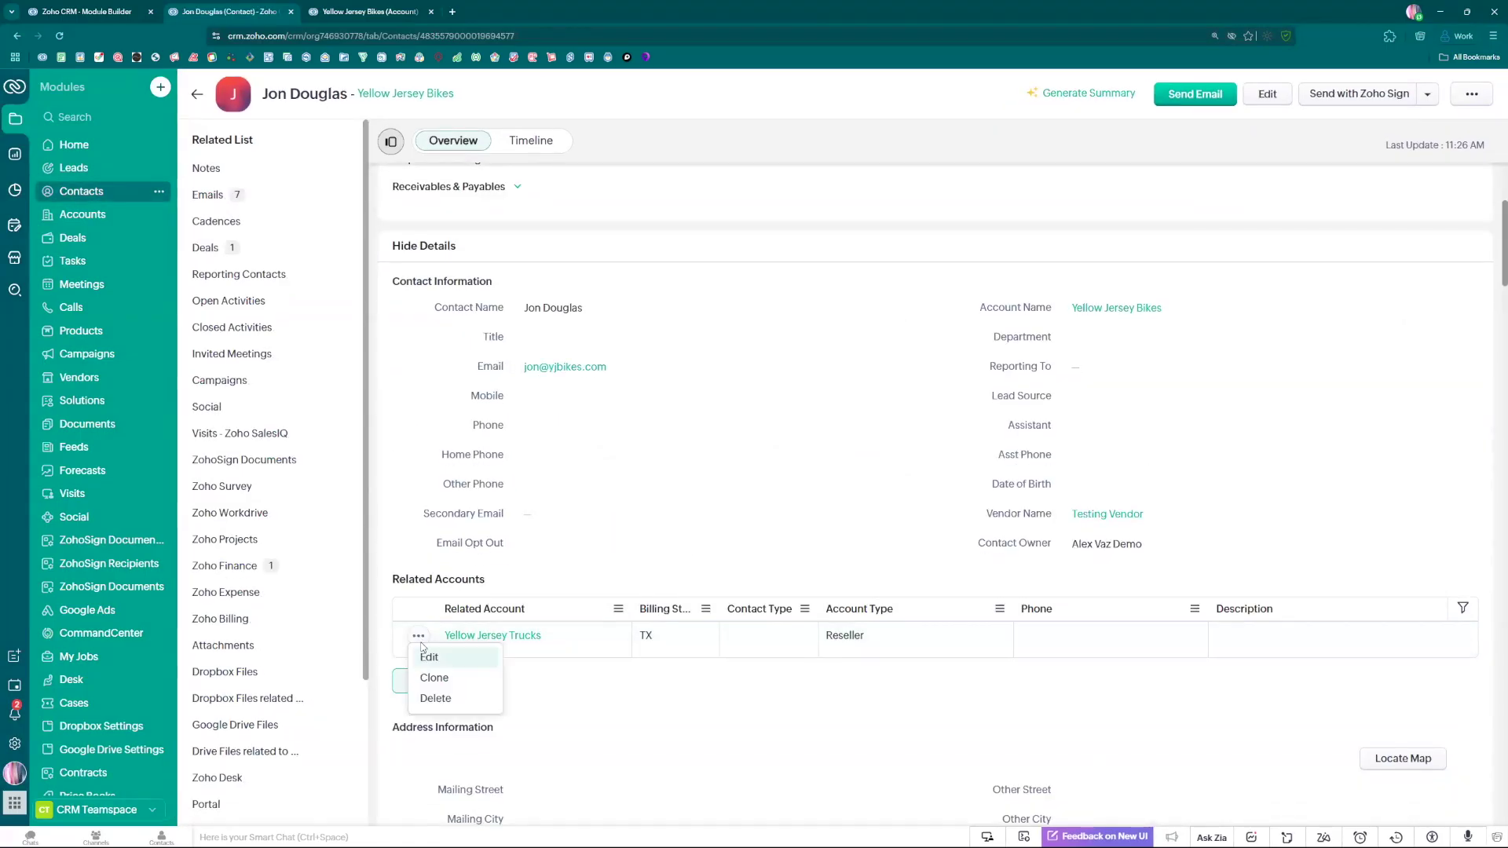
click(435, 698)
click(890, 163)
Step: Edit the contact and add Yellow Jersey Trucks, Yellow Jersey Cars and Yellow Jersey Bikes to Related Accounts as multiple rows
click(1257, 95)
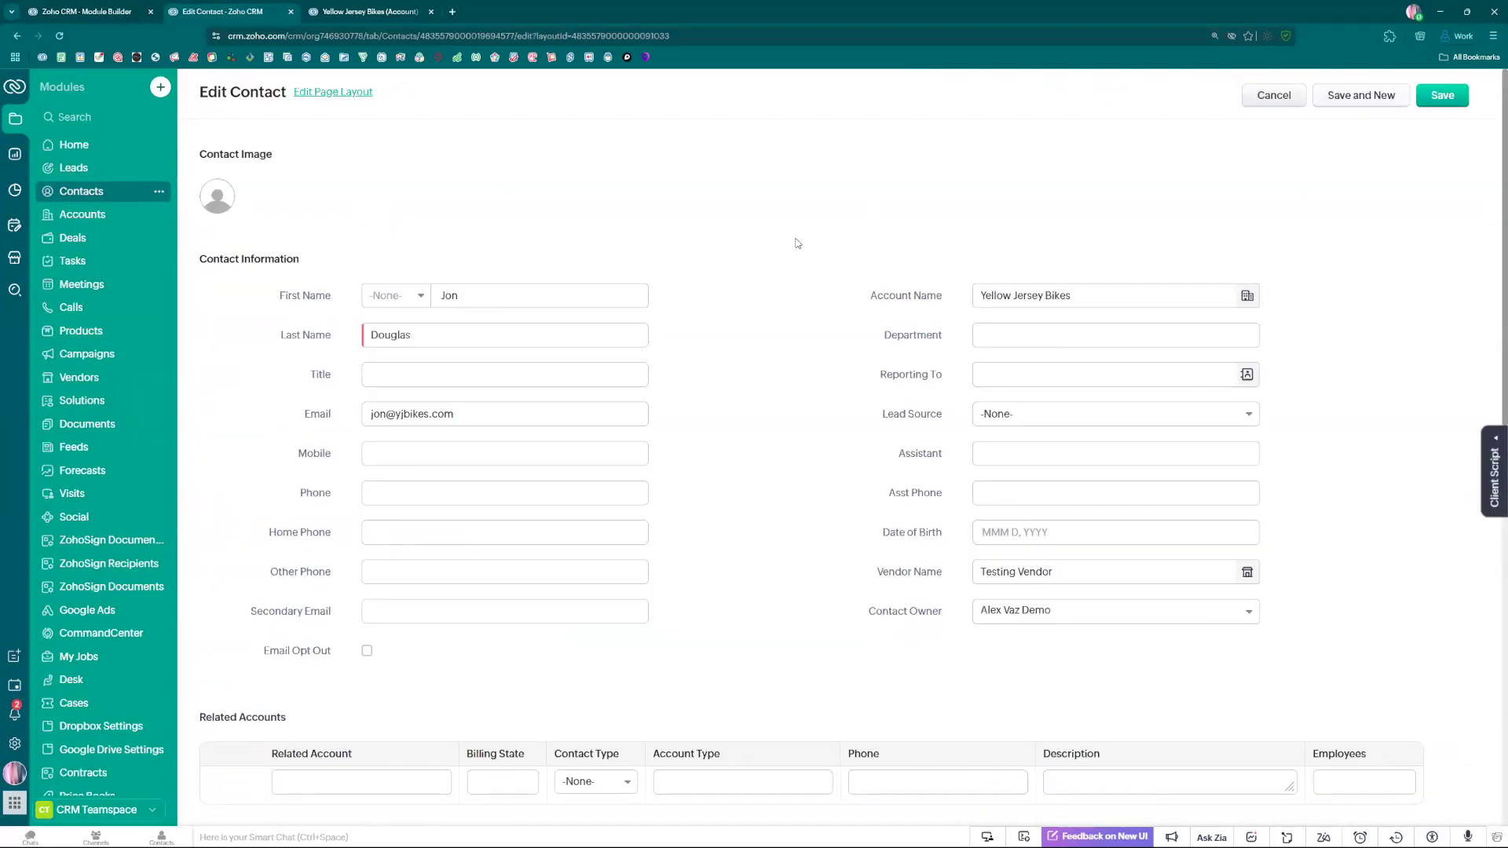
scroll(665, 270, down, 4)
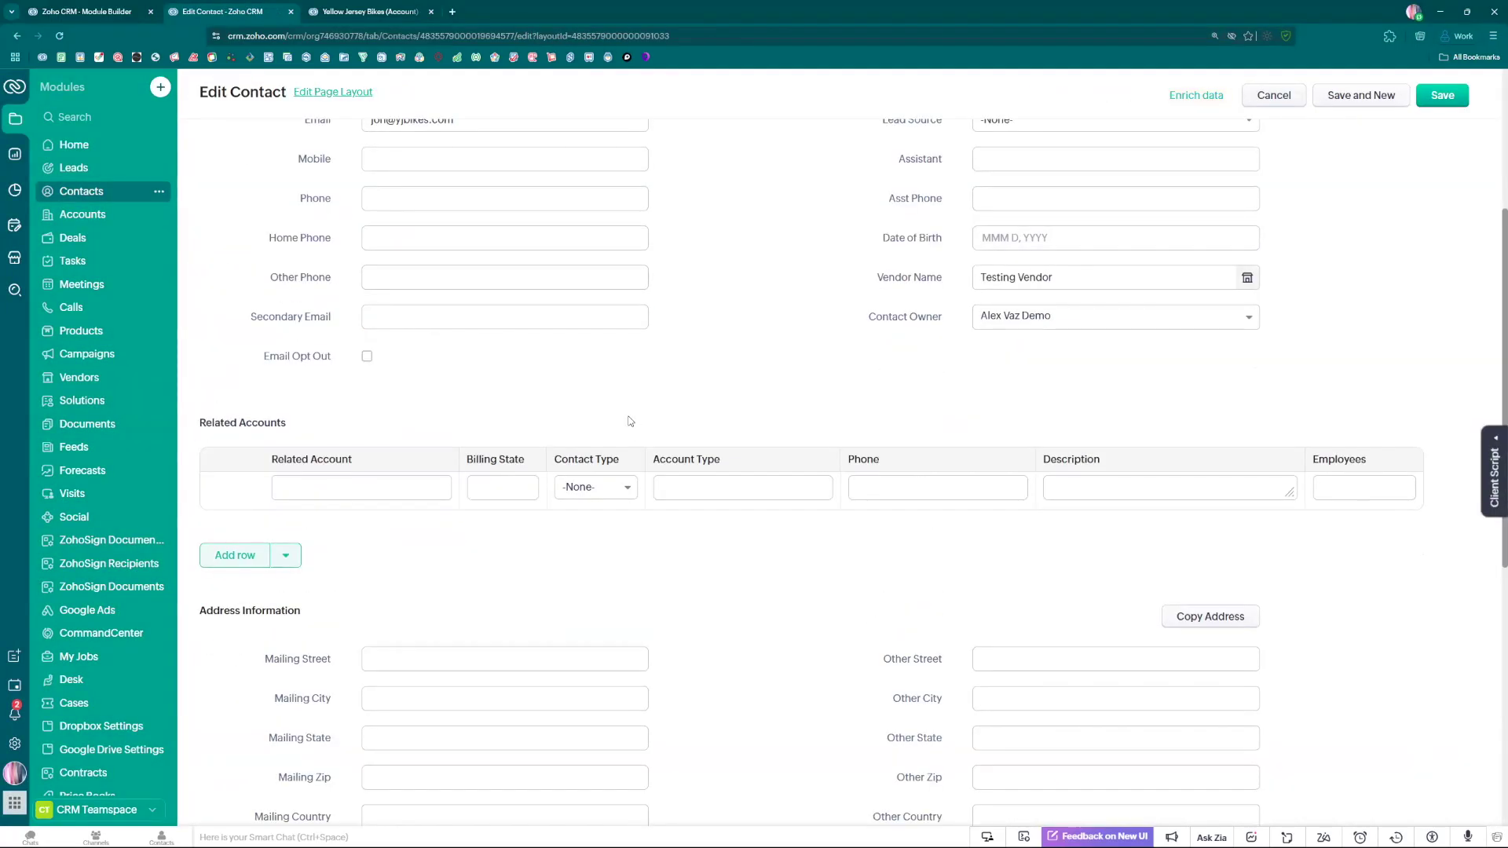
click(286, 558)
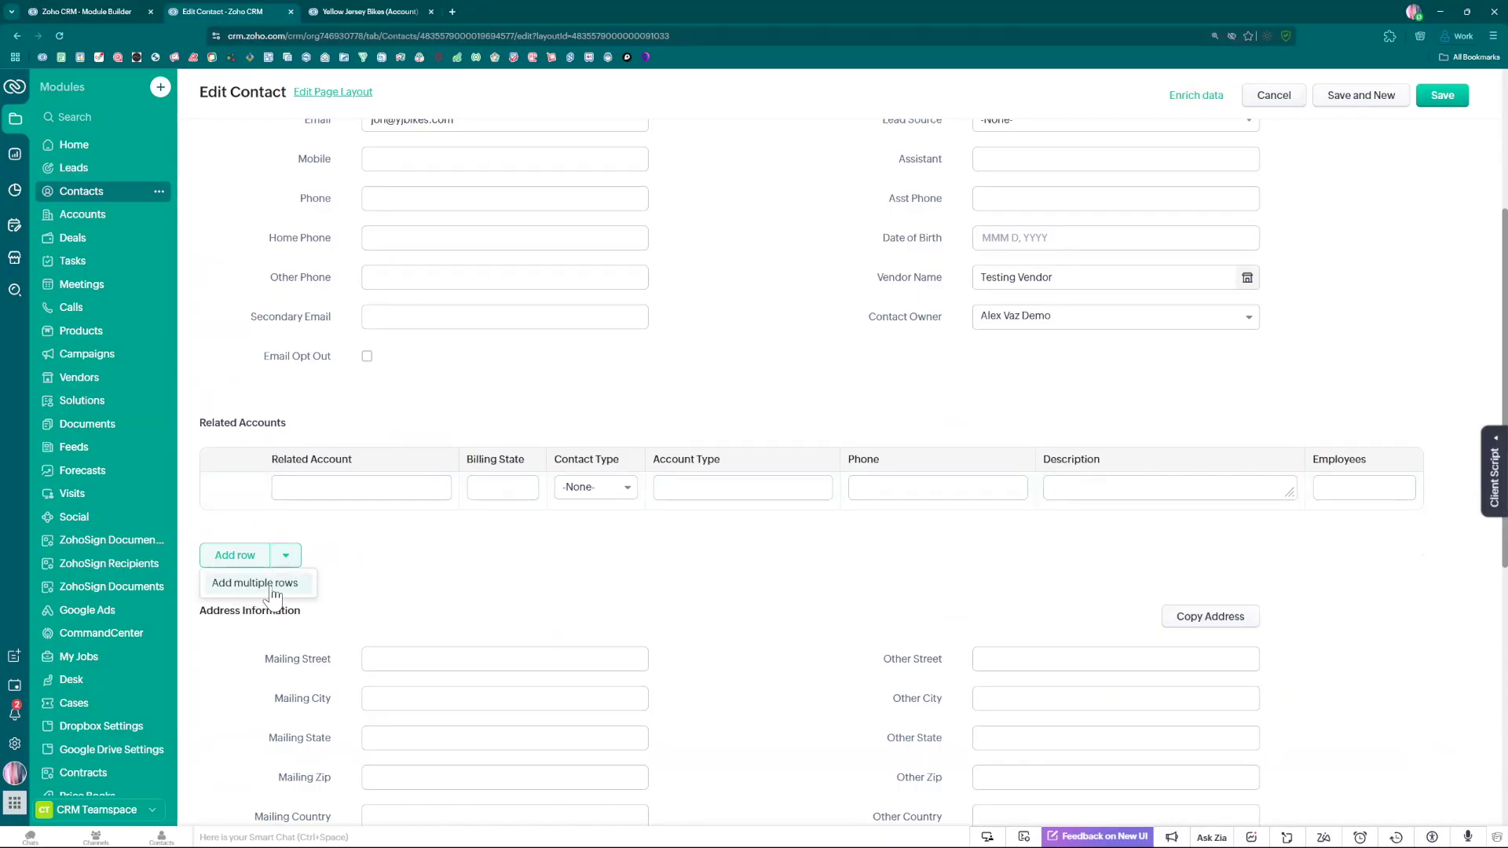
click(275, 587)
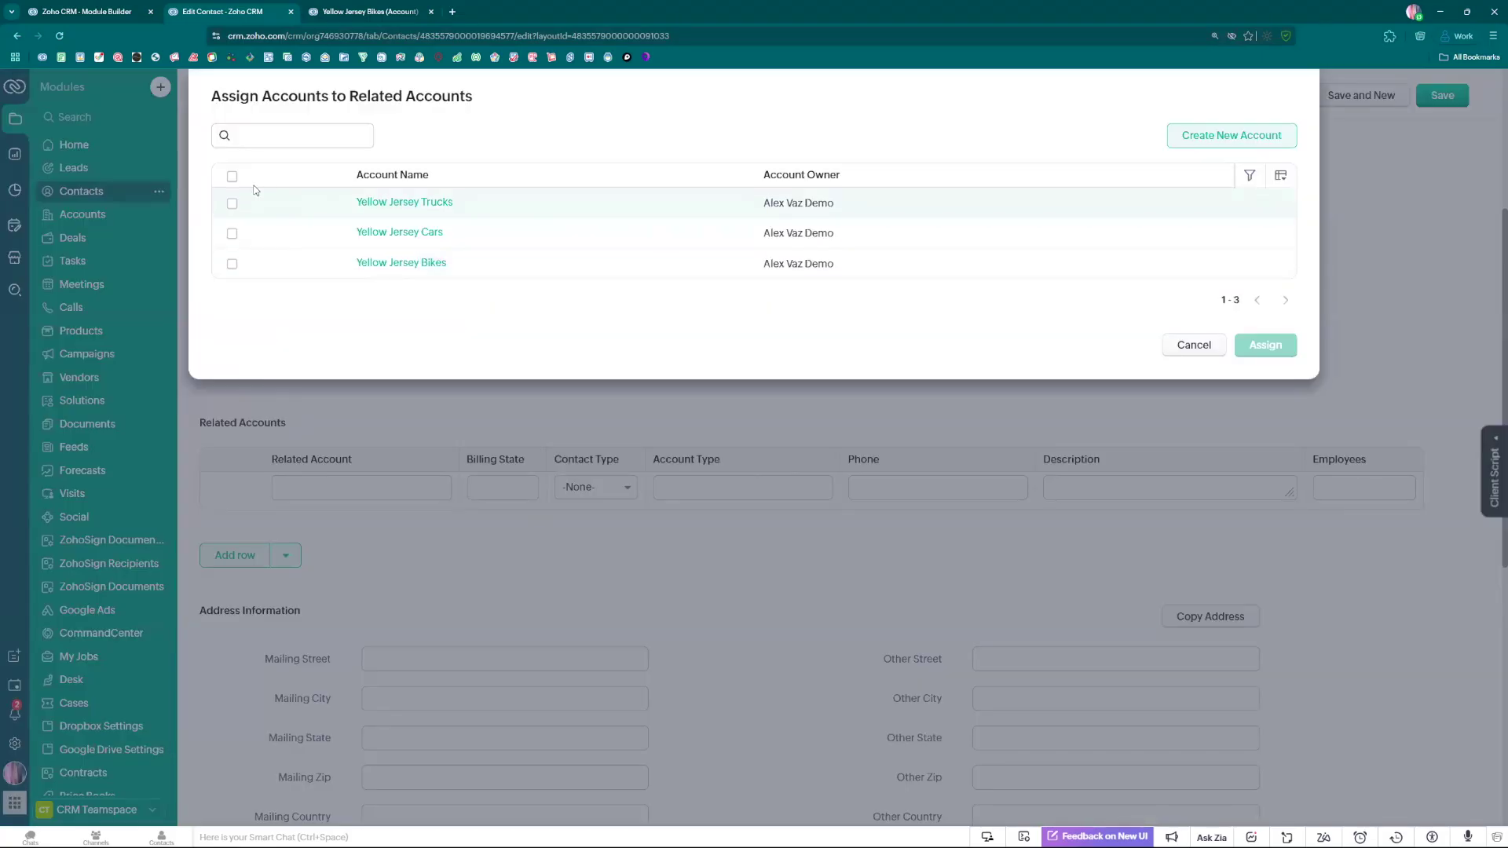
click(232, 176)
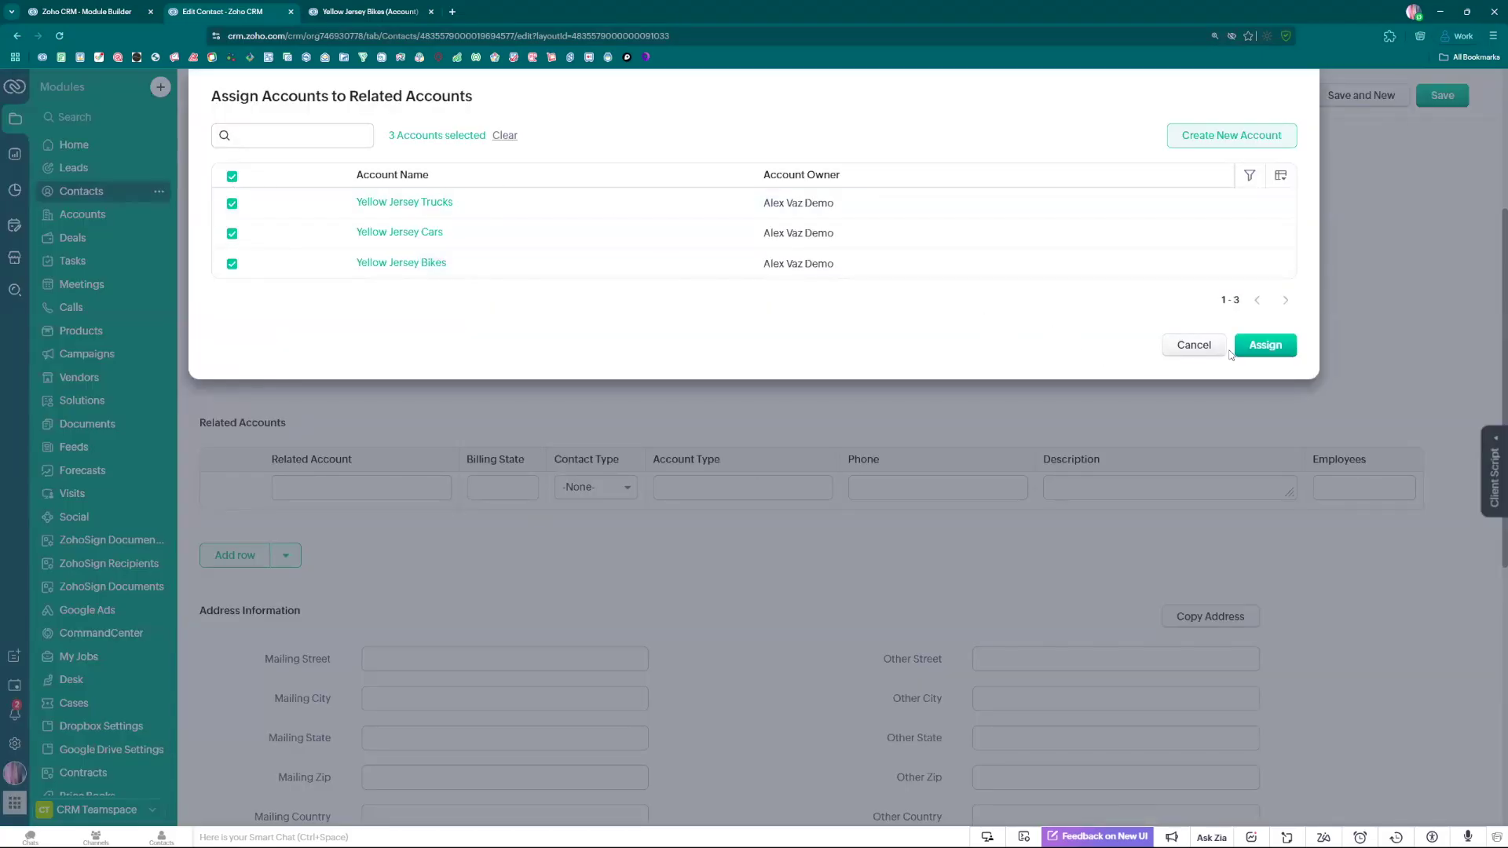
click(1261, 346)
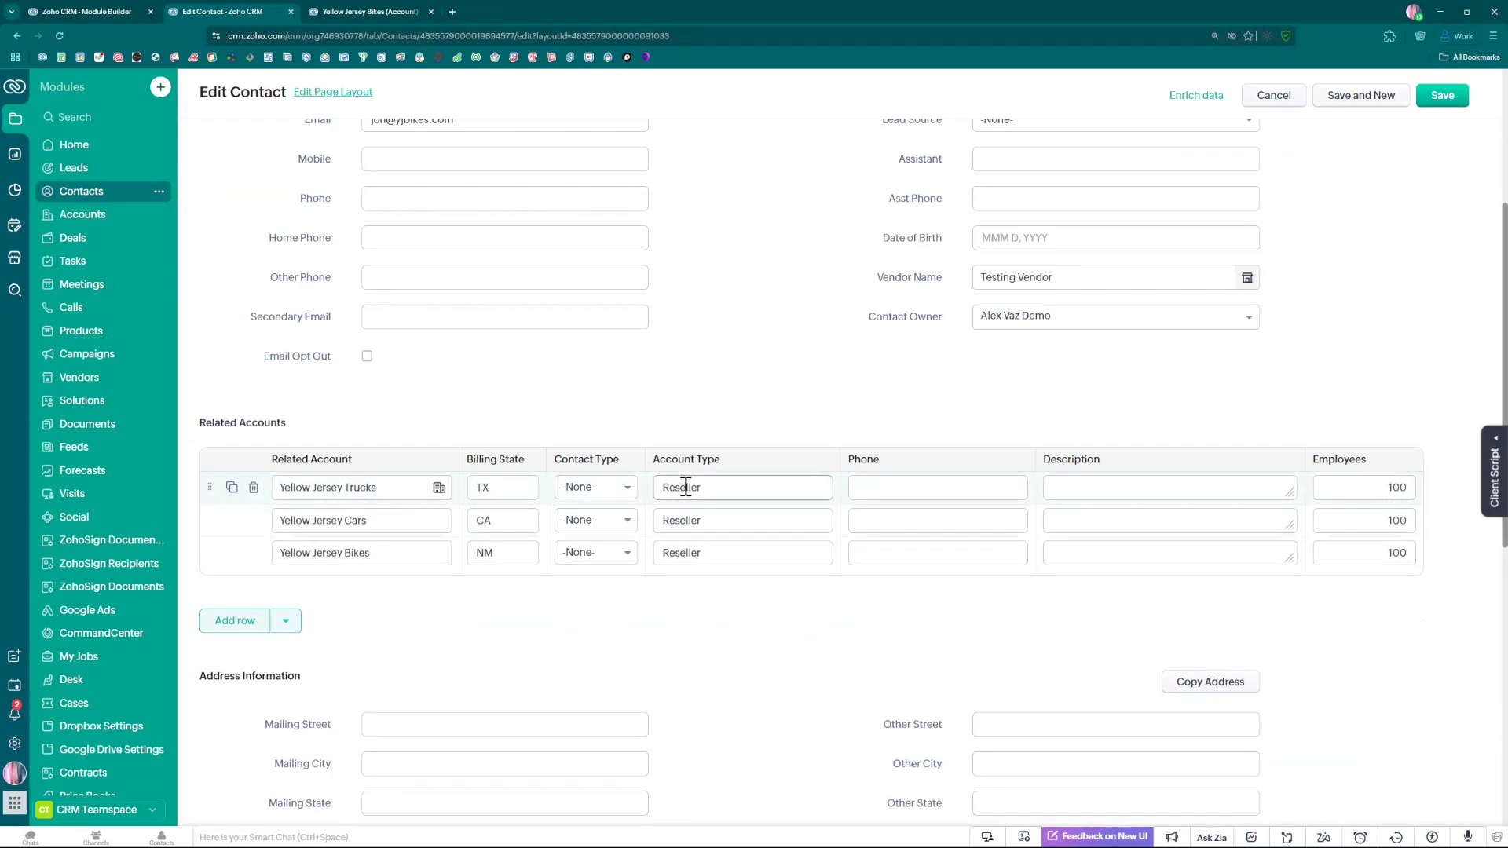
Step: Set Contact Type to Owner for Yellow Jersey Trucks, Partner for Yellow Jersey Cars and Investor for Yellow Jersey Bikes, and save the contact
click(608, 489)
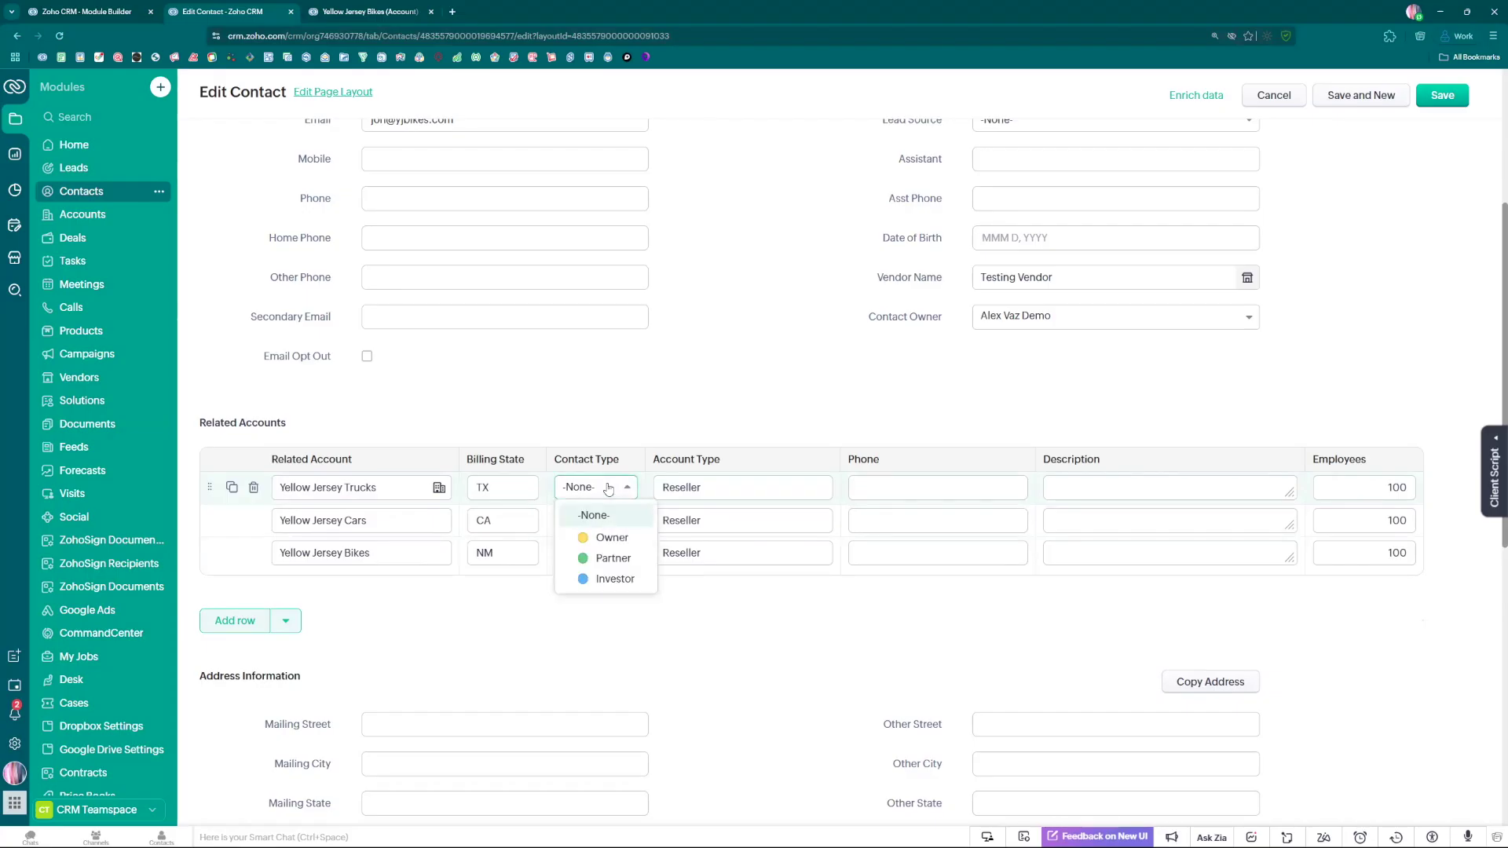
click(610, 537)
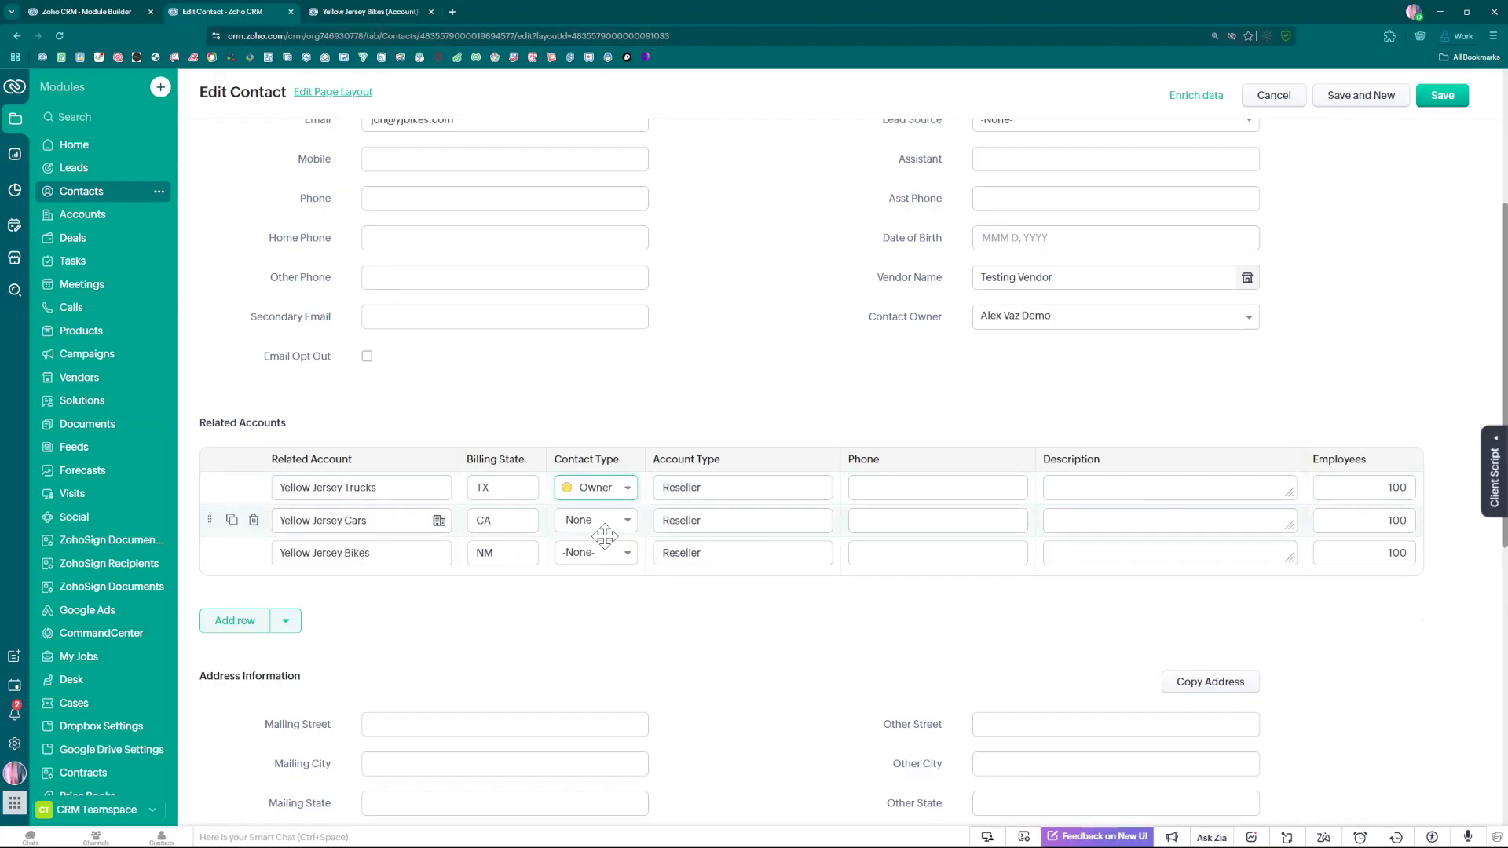
click(611, 521)
click(612, 591)
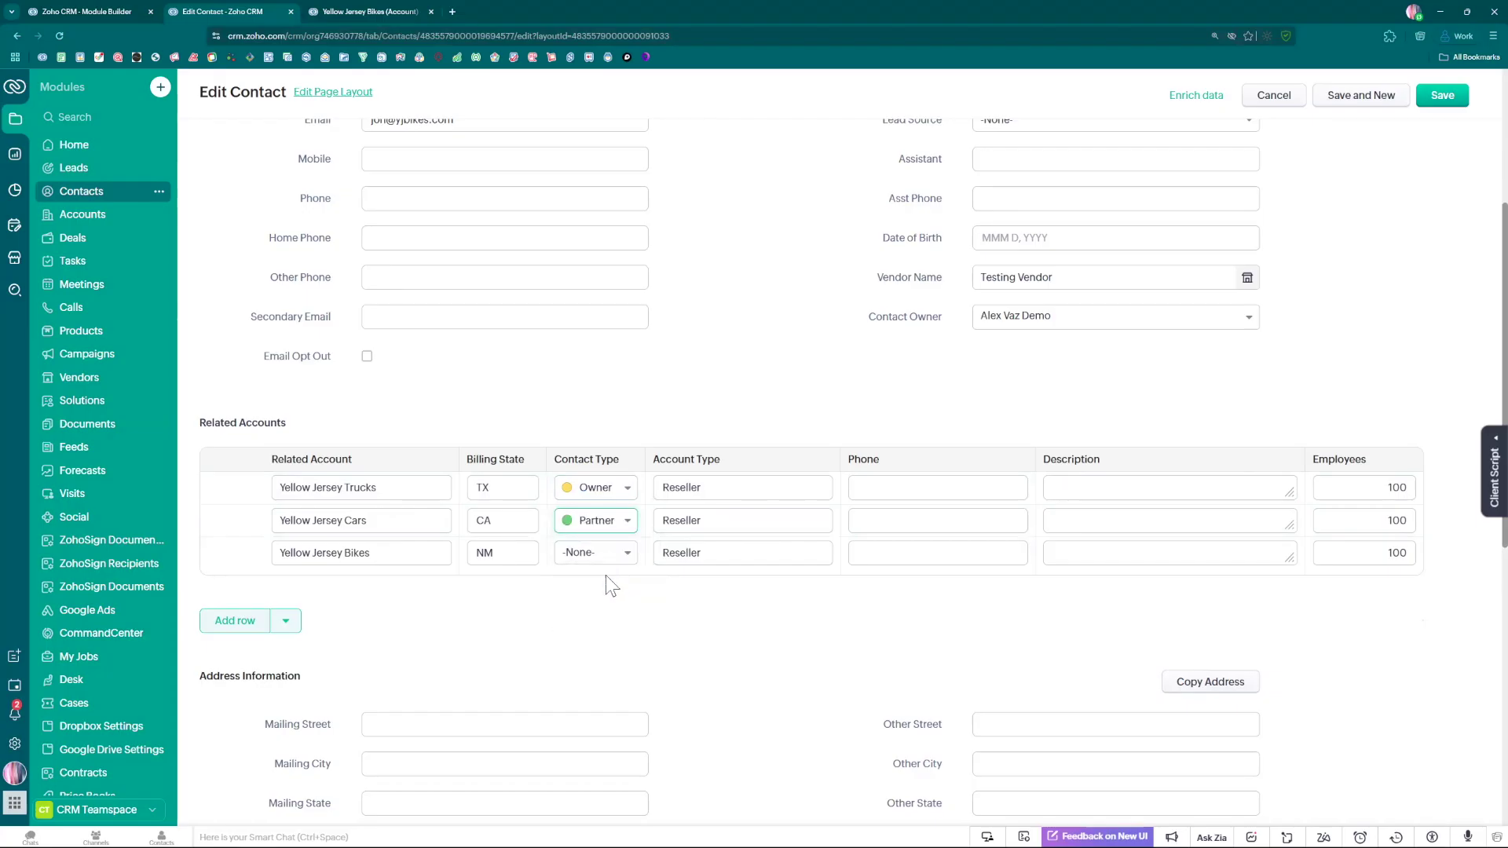
click(613, 554)
click(615, 644)
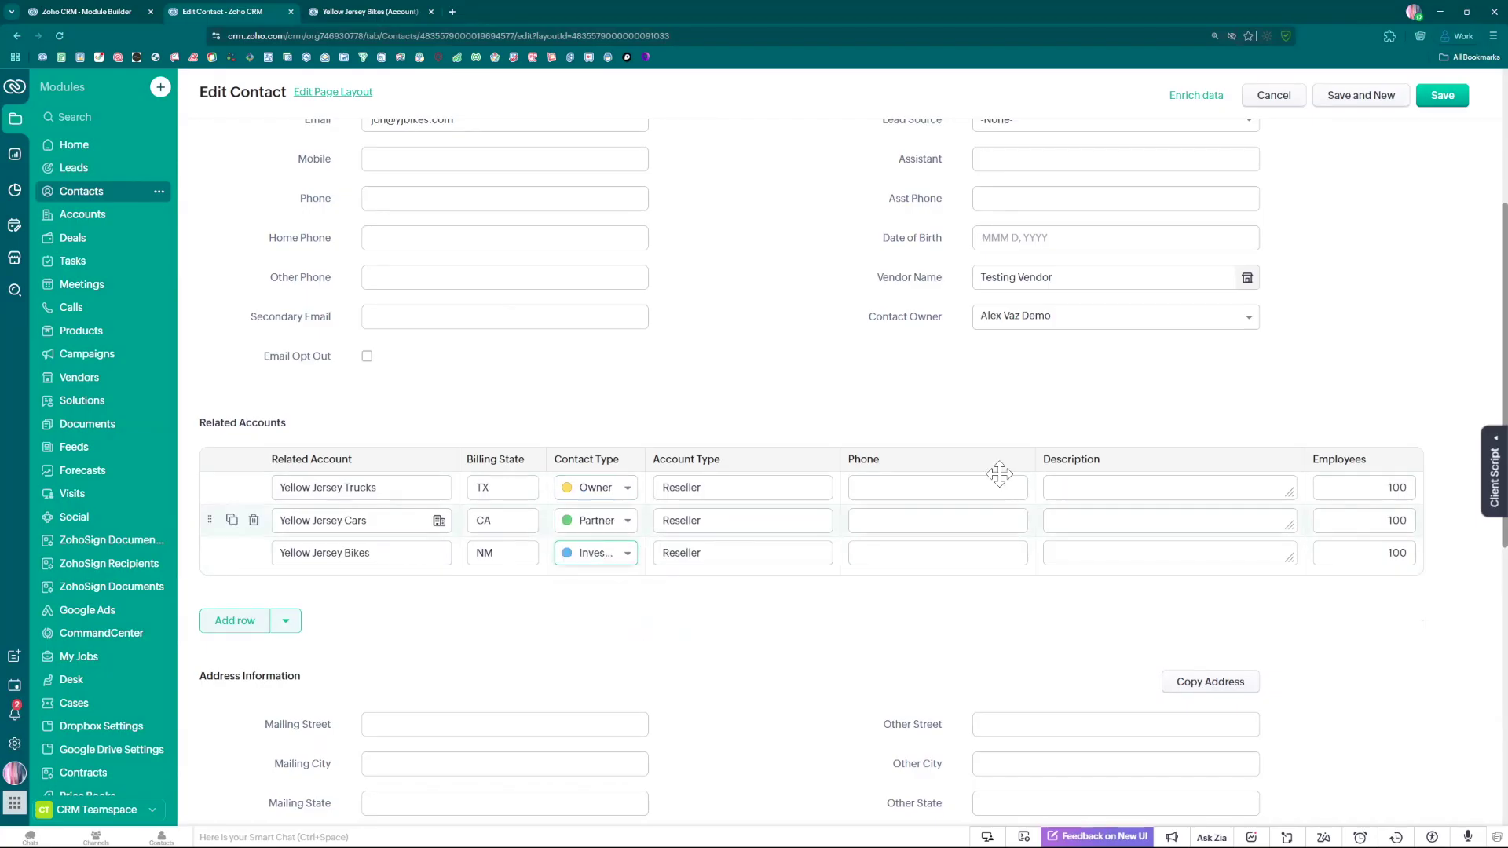
click(1442, 96)
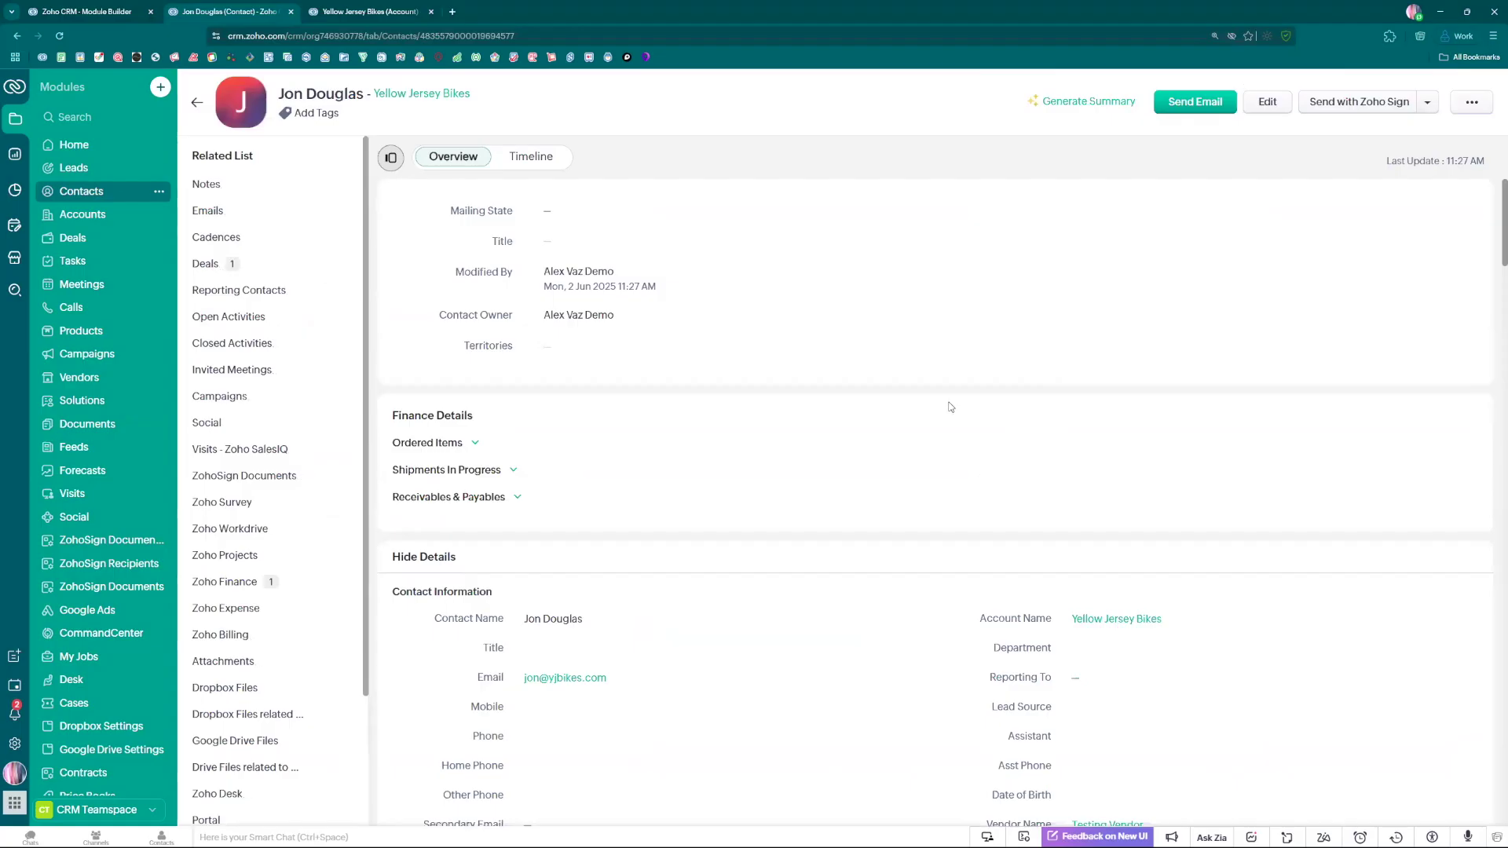
Step: Open the Yellow Jersey Trucks row of the contact's Related Accounts subform for inline editing and cancel without changes
scroll(952, 407, down, 5)
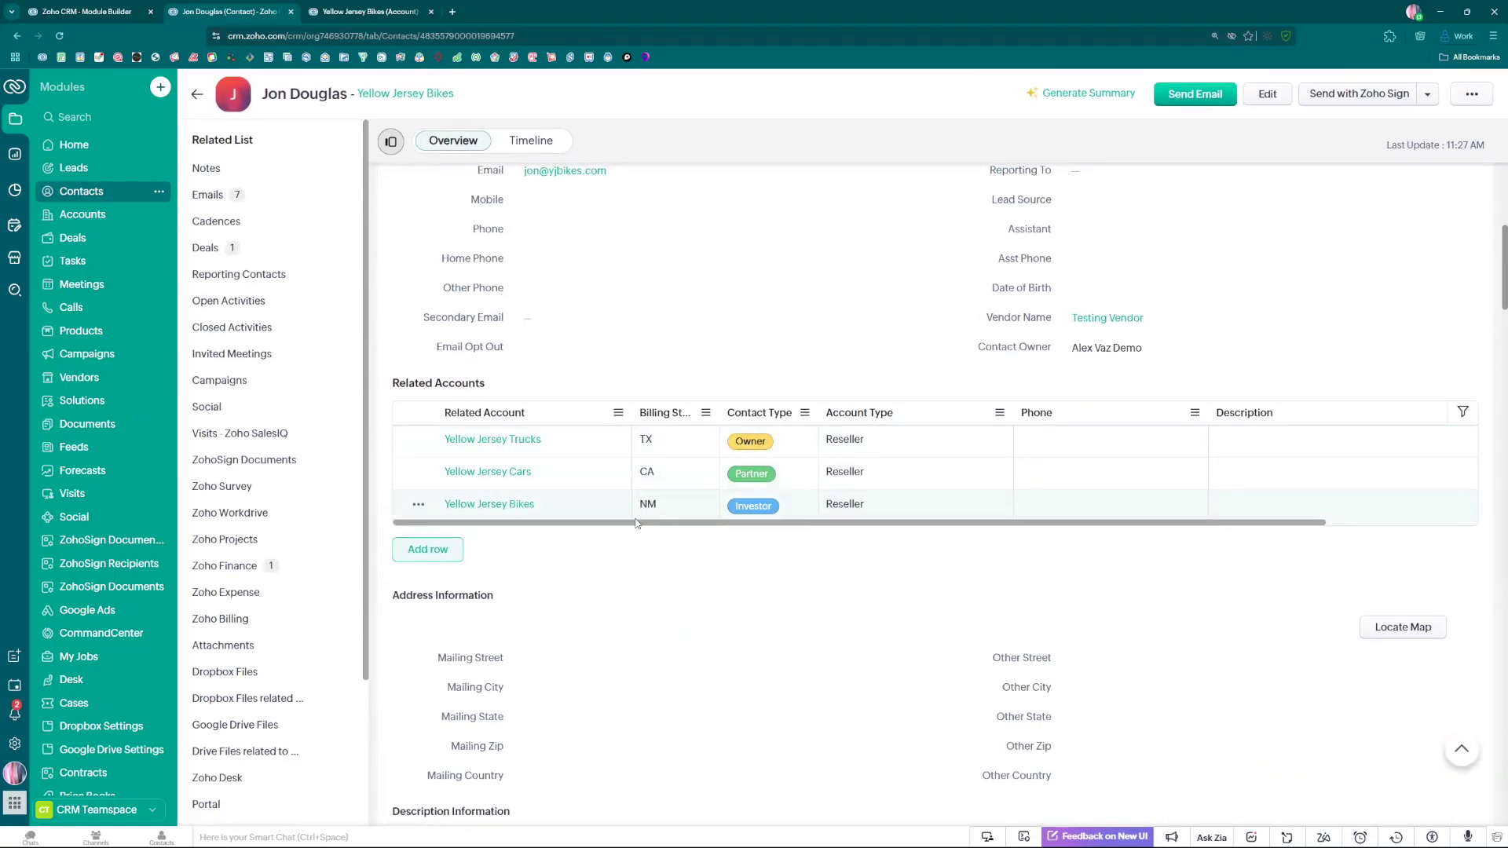
drag(665, 522, 566, 508)
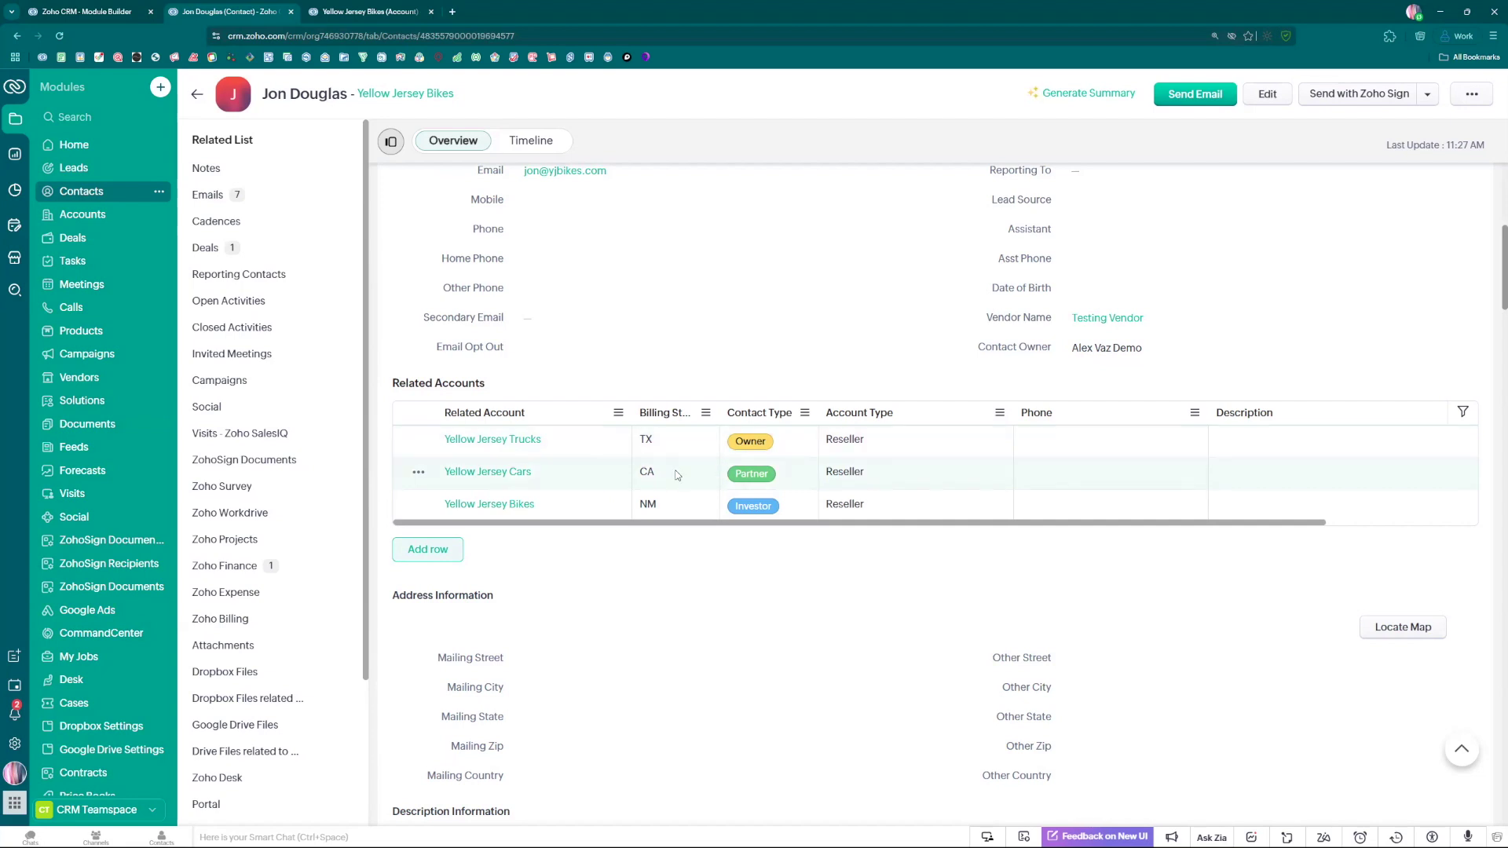
scroll(531, 500, up, 3)
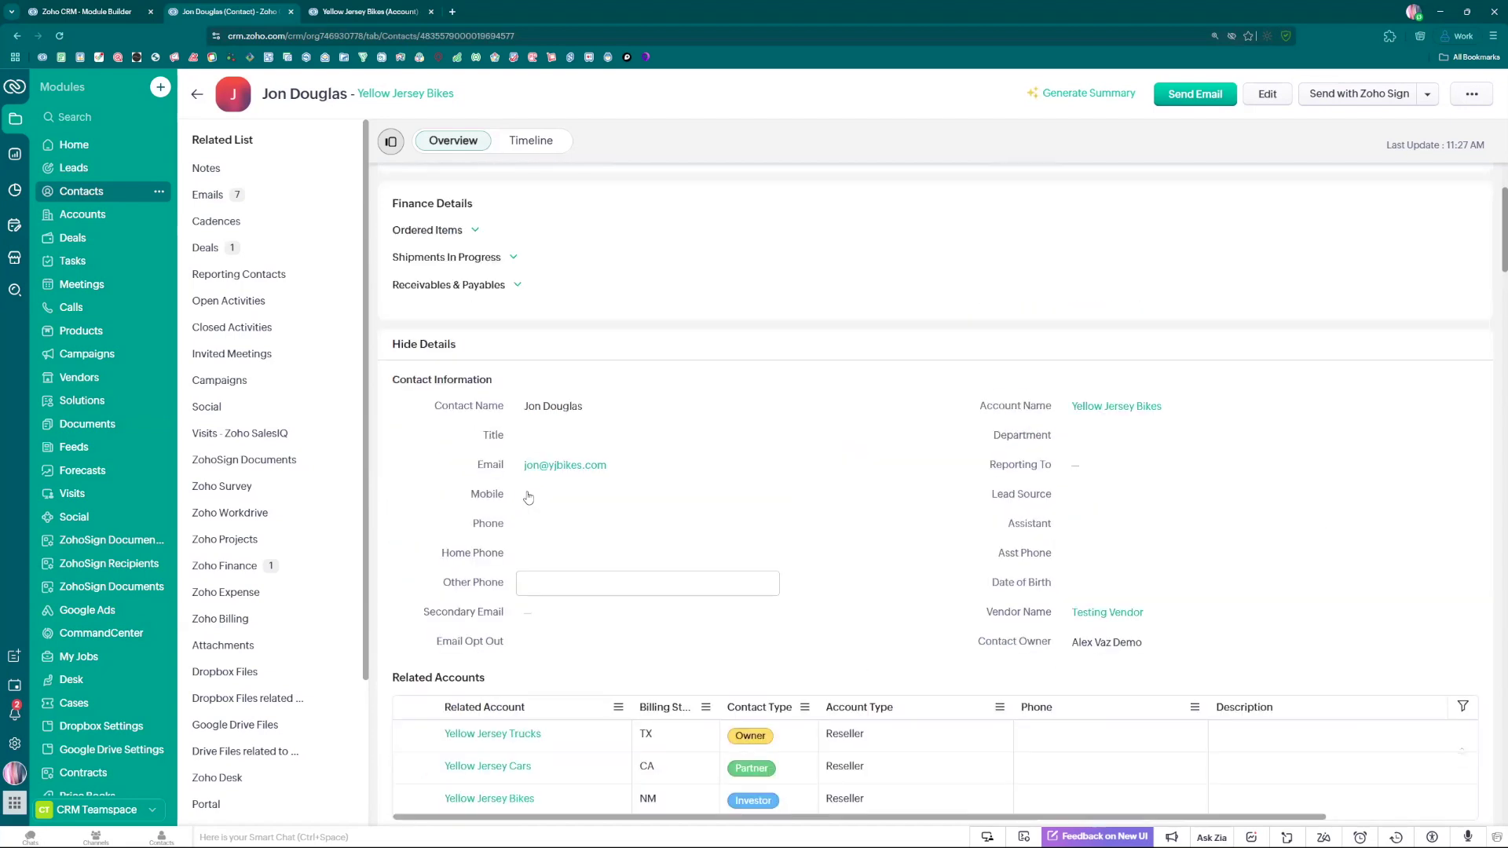
scroll(528, 493, down, 3)
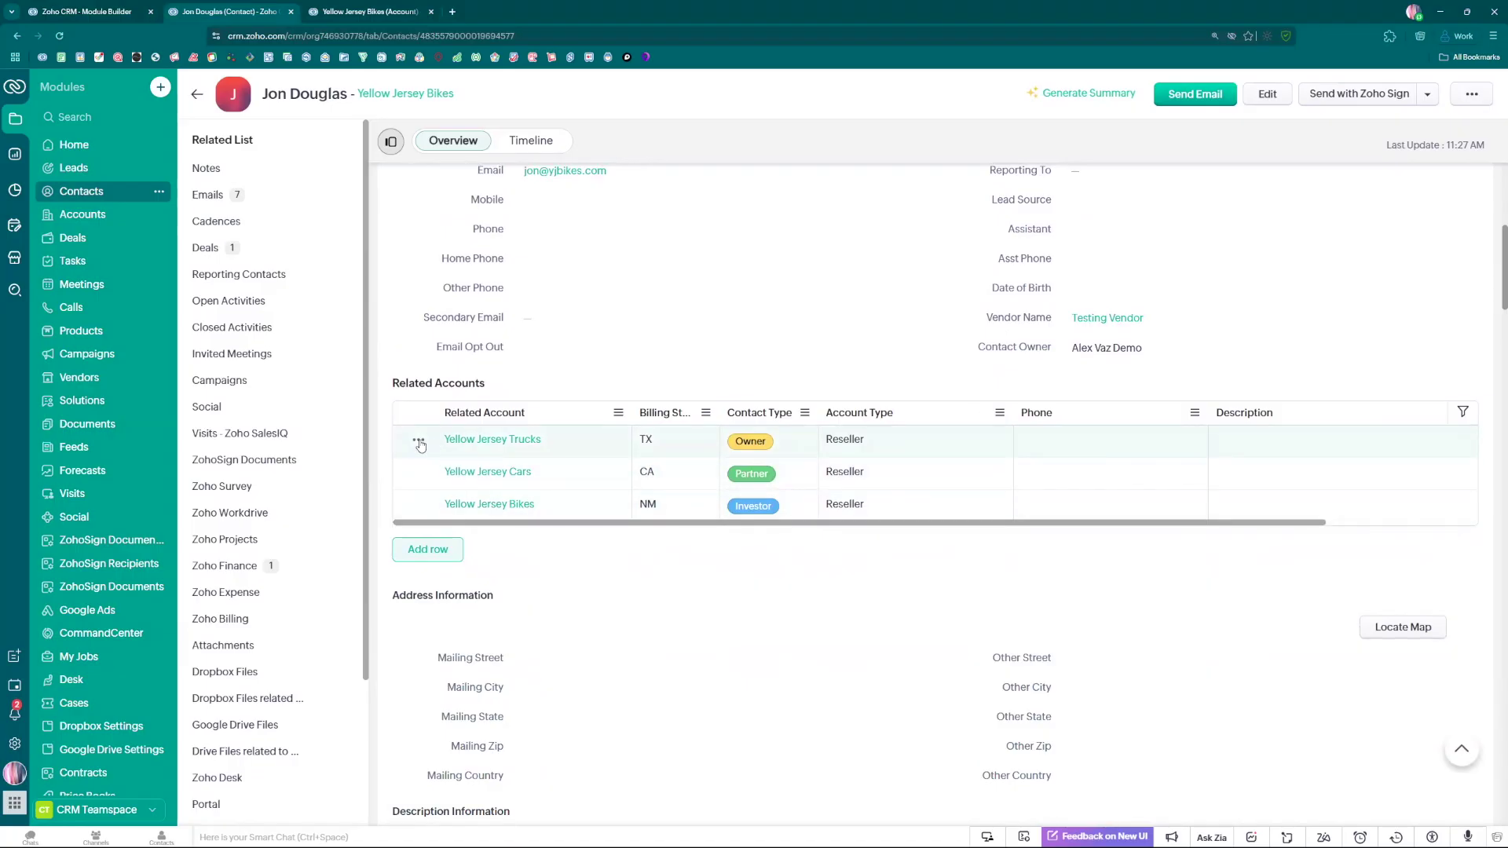
click(419, 445)
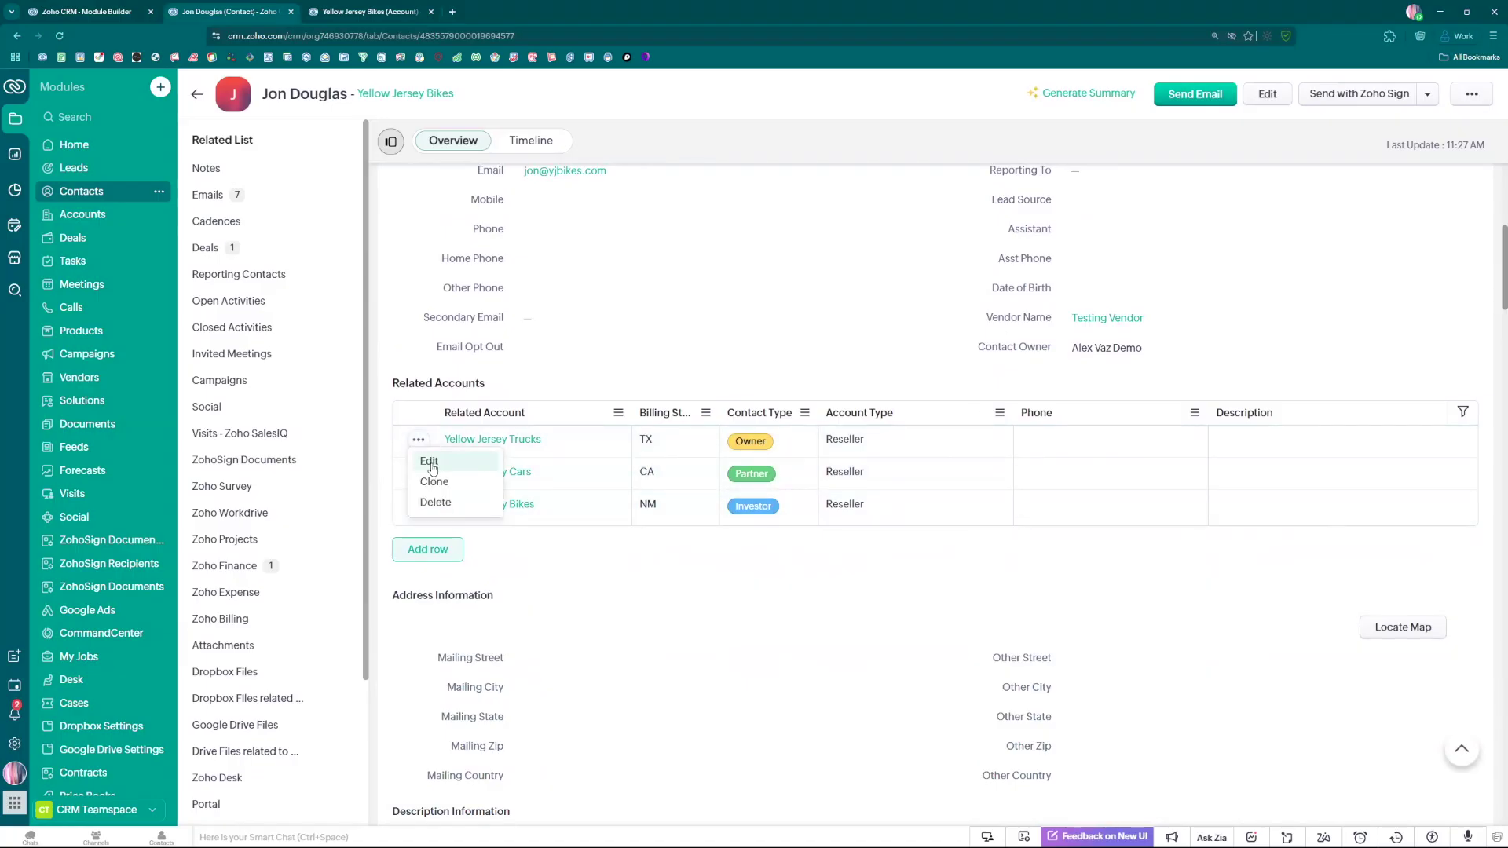
click(432, 463)
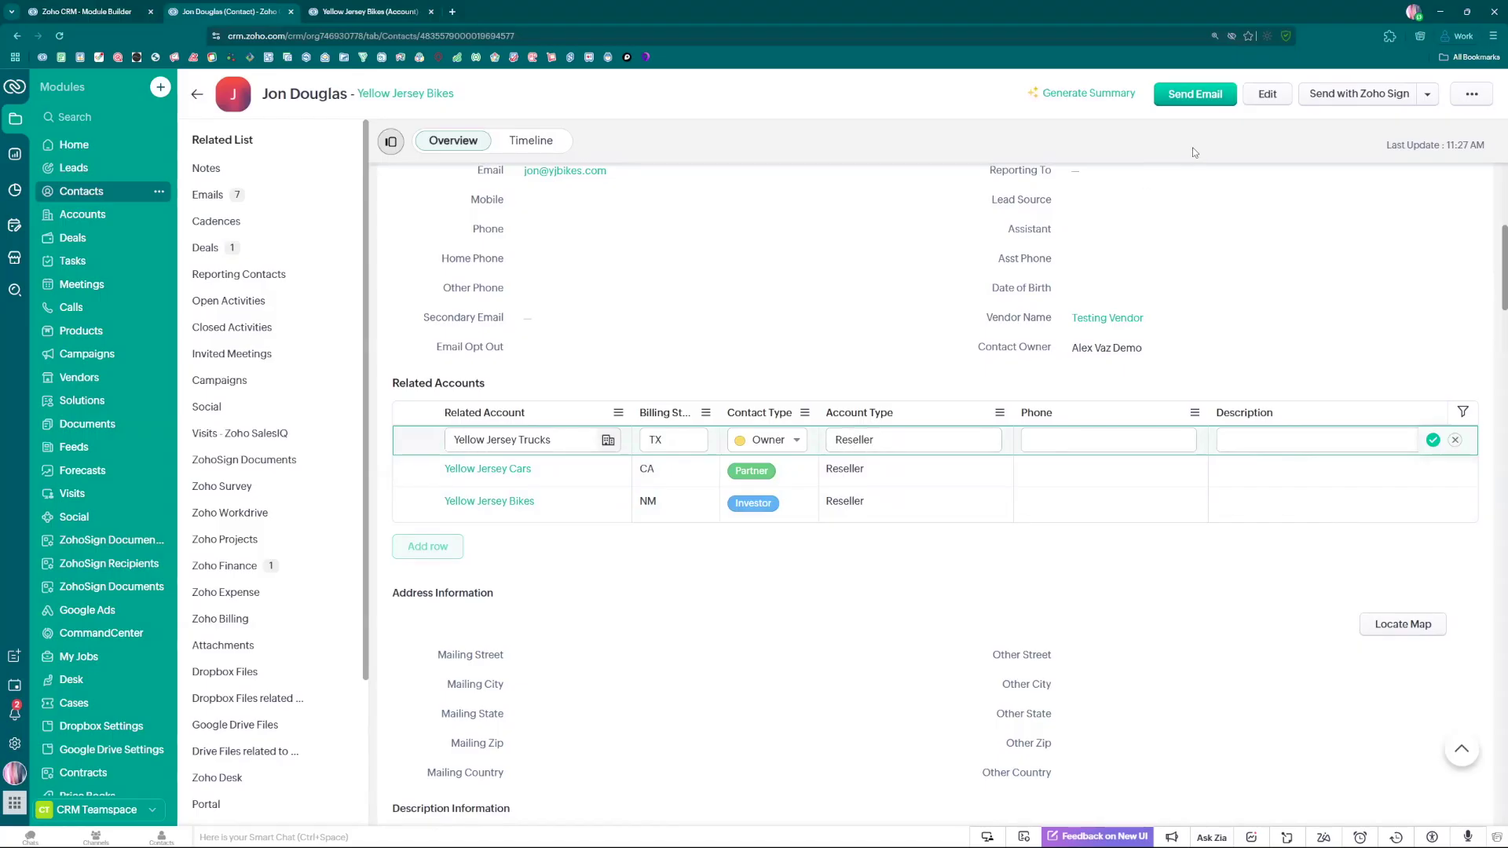
click(1454, 442)
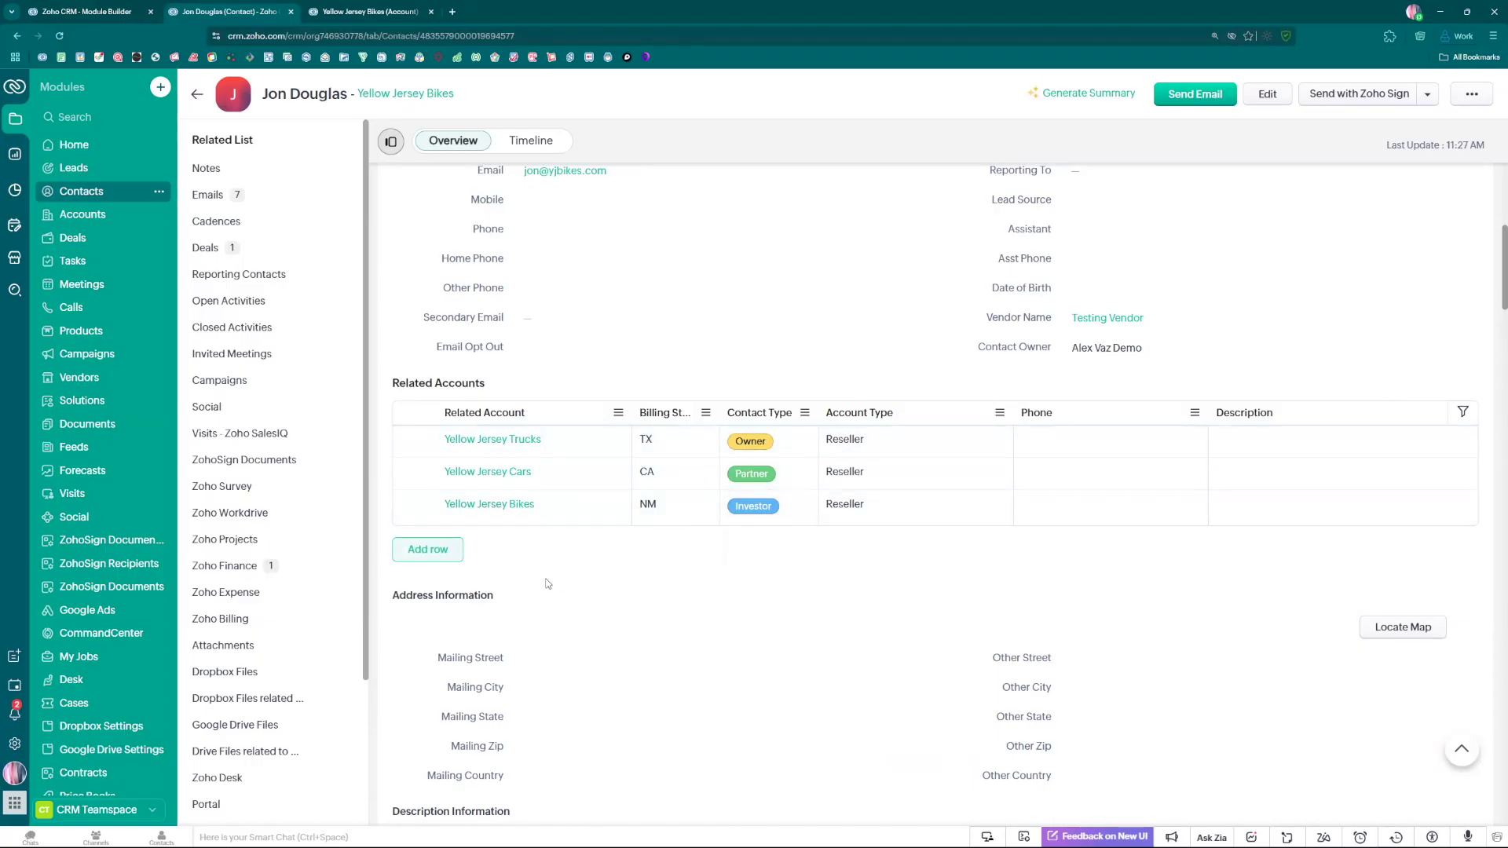
scroll(548, 583, up, 3)
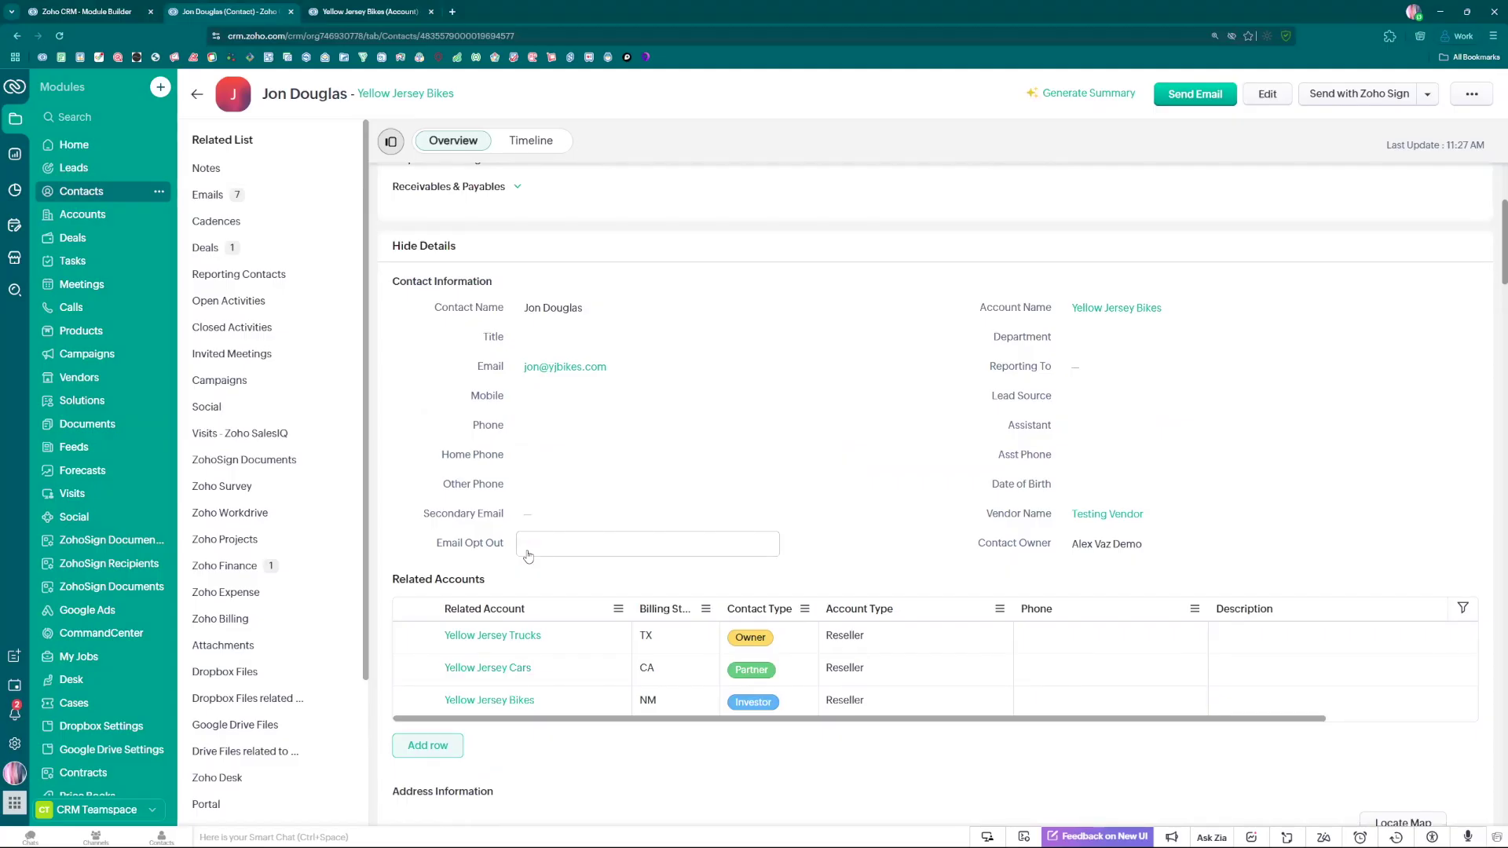